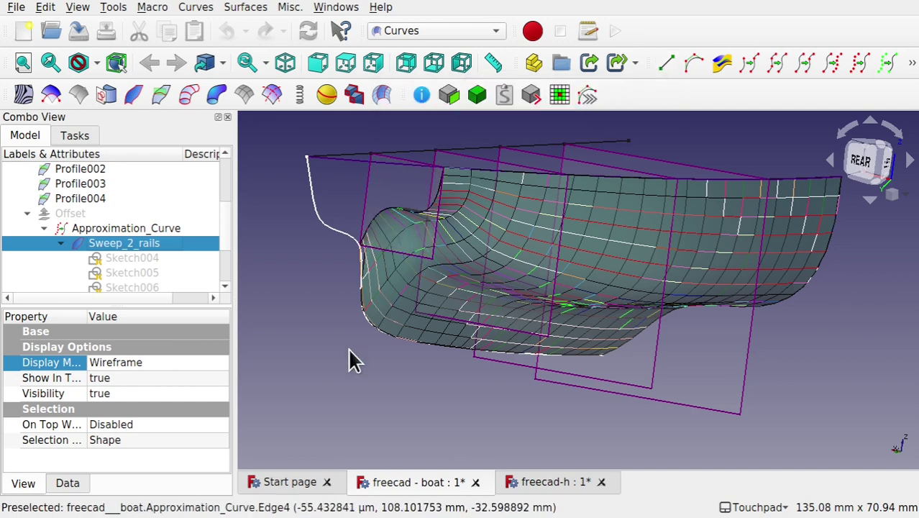
Step: Examine the section planes along the boat hull, highlighting Profile001 and Profile in turn
{"action": "middle_click_drag", "start_coordinate": [353, 359], "coordinate": [218, 228]}
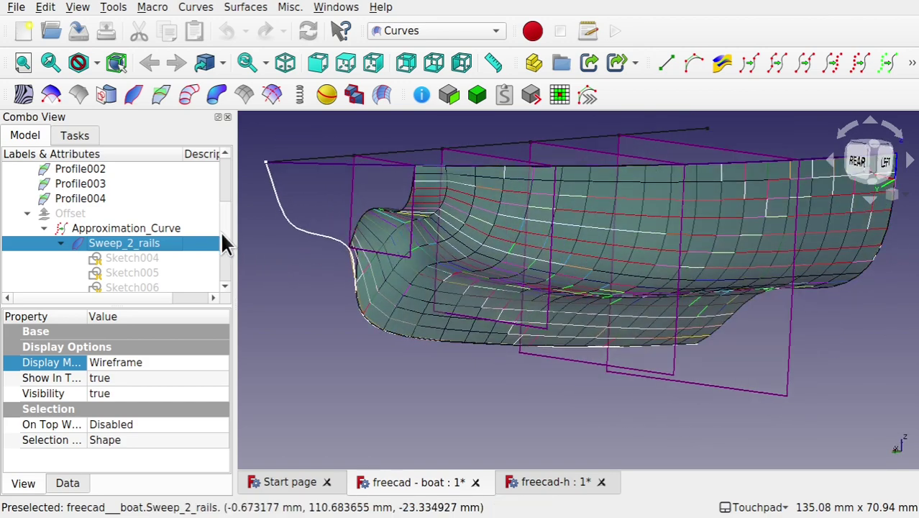
{"action": "scroll", "coordinate": [218, 228], "scroll_direction": "up", "scroll_amount": 2}
{"action": "left_click", "coordinate": [91, 212]}
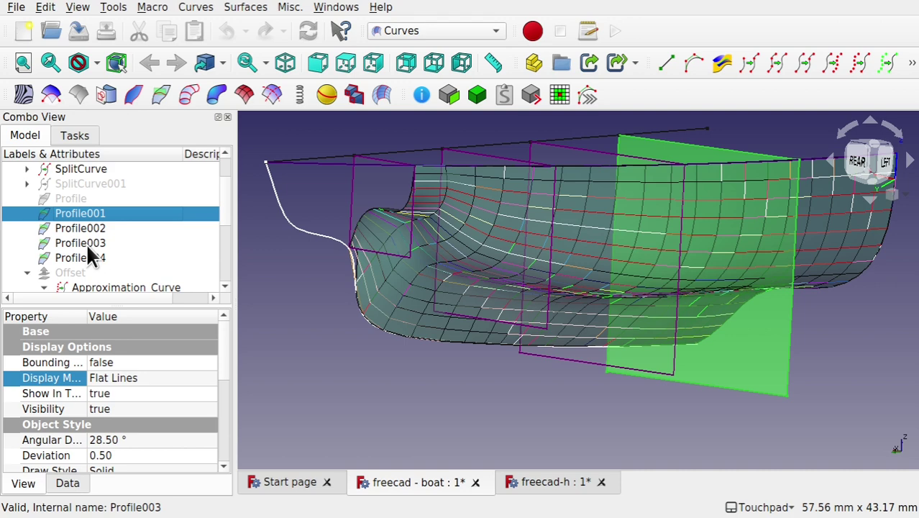
{"action": "left_click", "coordinate": [74, 198]}
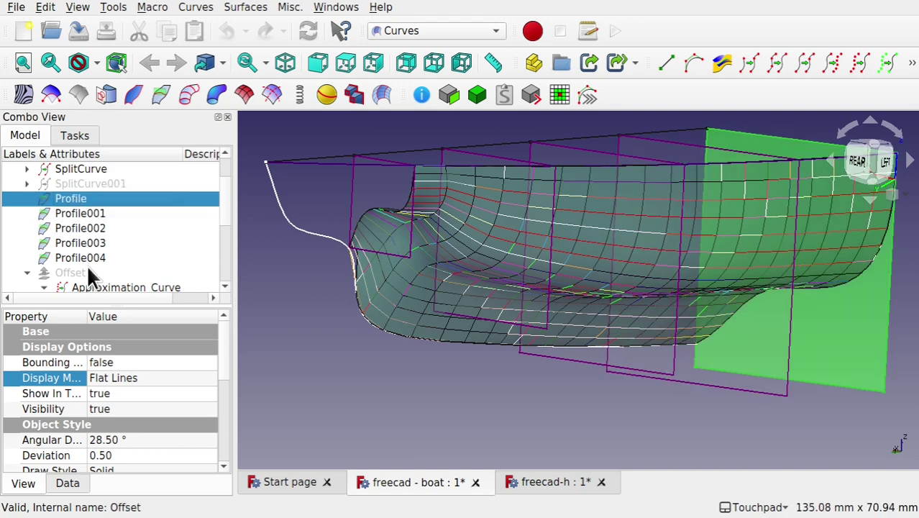
{"action": "scroll", "coordinate": [219, 207], "scroll_direction": "down", "scroll_amount": 1}
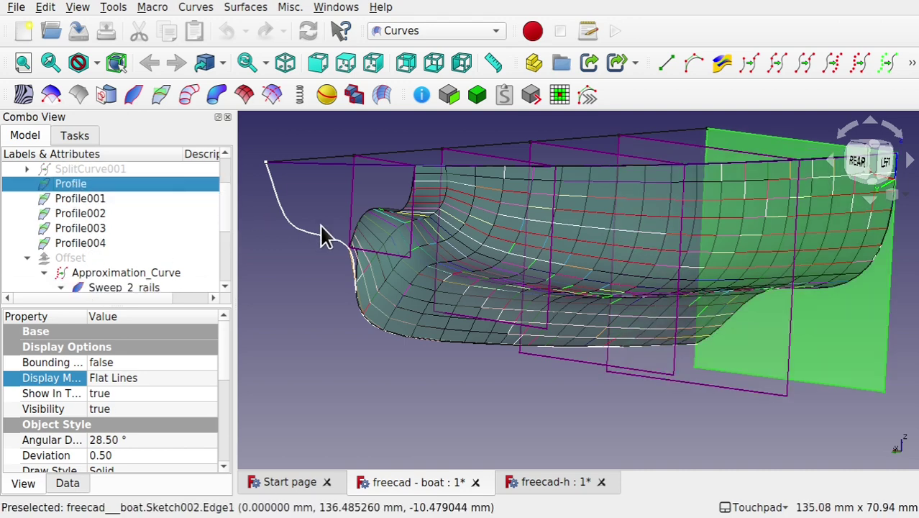
{"action": "middle_click_drag", "start_coordinate": [348, 232], "coordinate": [245, 253]}
Step: Make Sketch004 through Sketch008 under Sweep_2_rails visible on the boat hull
{"action": "scroll", "coordinate": [222, 221], "scroll_direction": "down", "scroll_amount": 3}
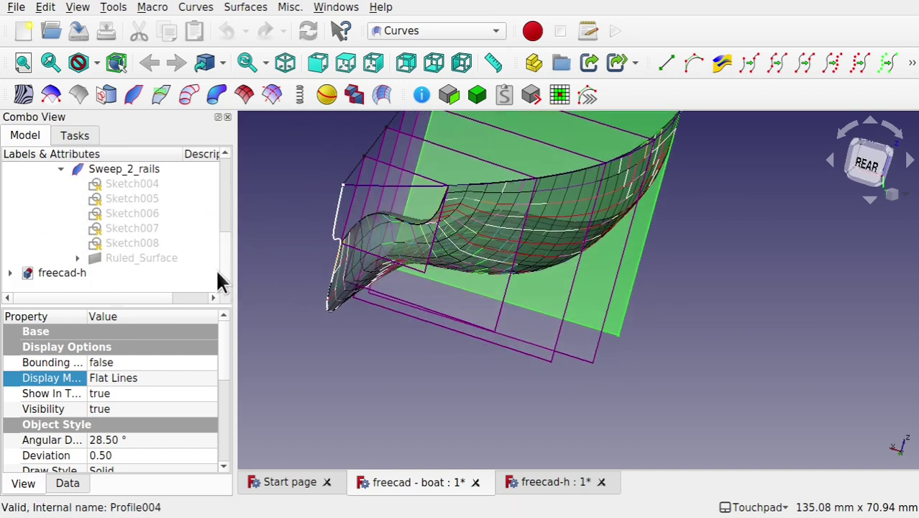
{"action": "left_click", "coordinate": [125, 183]}
{"action": "left_click", "coordinate": [131, 245], "text": "shift"}
{"action": "key", "text": "space"}
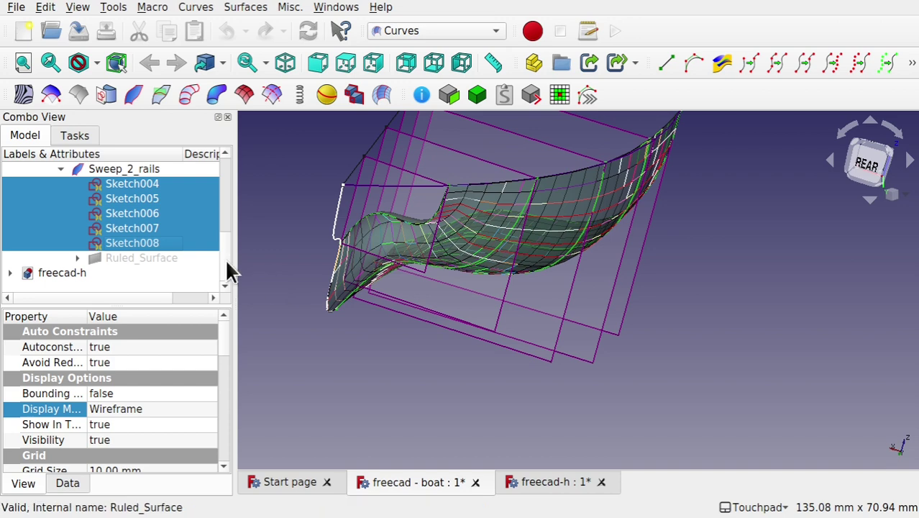
Step: Hide the Sweep_2_rails wireframe so only the Approximation_Curve surface and the section sketches show on the hull
{"action": "scroll", "coordinate": [224, 236], "scroll_direction": "up", "scroll_amount": 2}
{"action": "left_click", "coordinate": [178, 230]}
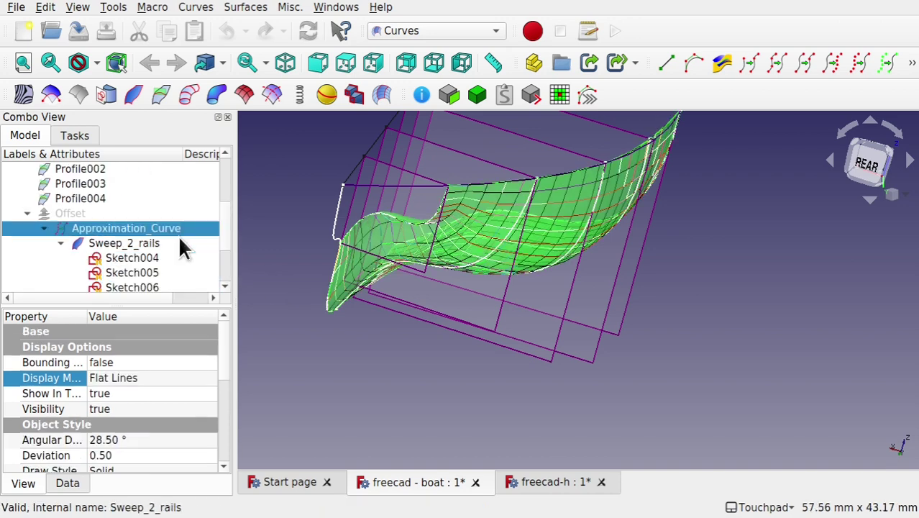
{"action": "key", "text": "space"}
{"action": "key", "text": "space"}
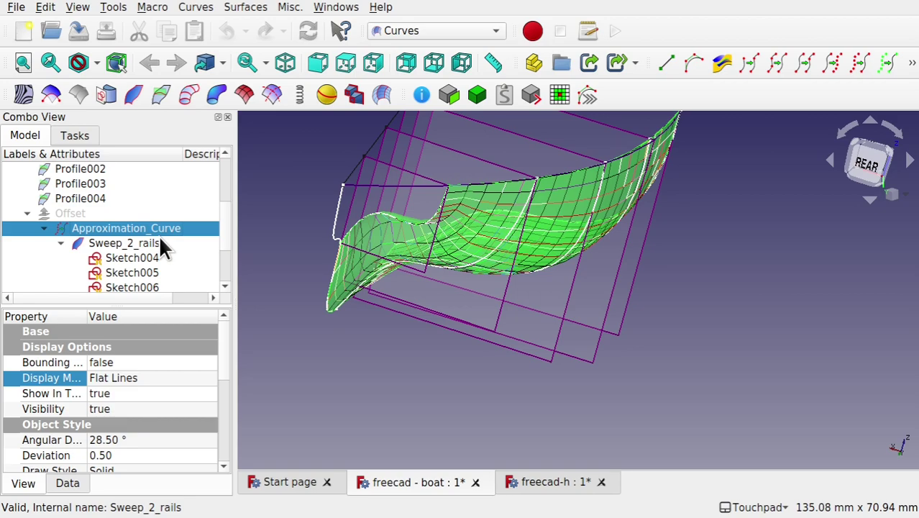
{"action": "left_click", "coordinate": [153, 243]}
{"action": "key", "text": "space"}
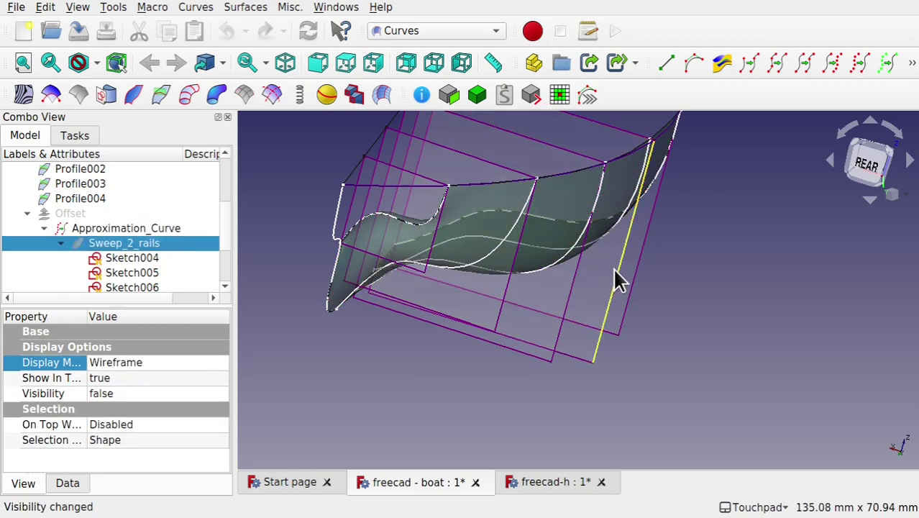
{"action": "left_click_drag", "start_coordinate": [616, 278], "coordinate": [560, 398]}
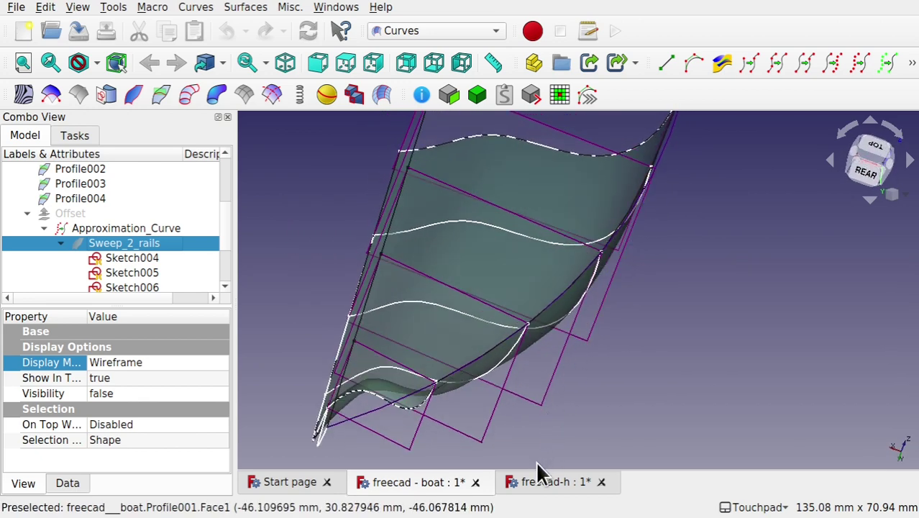
Step: Switch to the freecad-h document and show the planes Profile through Profile006 along the red pipe
{"action": "left_click", "coordinate": [537, 483]}
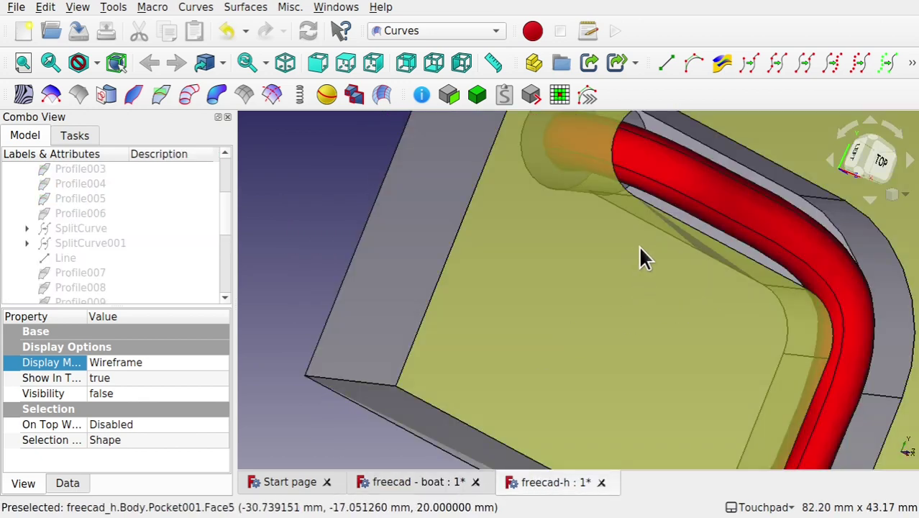
{"action": "mouse_move", "coordinate": [640, 257]}
{"action": "left_mouse_down"}
{"action": "mouse_move", "coordinate": [670, 249]}
{"action": "mouse_move", "coordinate": [625, 248]}
{"action": "left_mouse_up"}
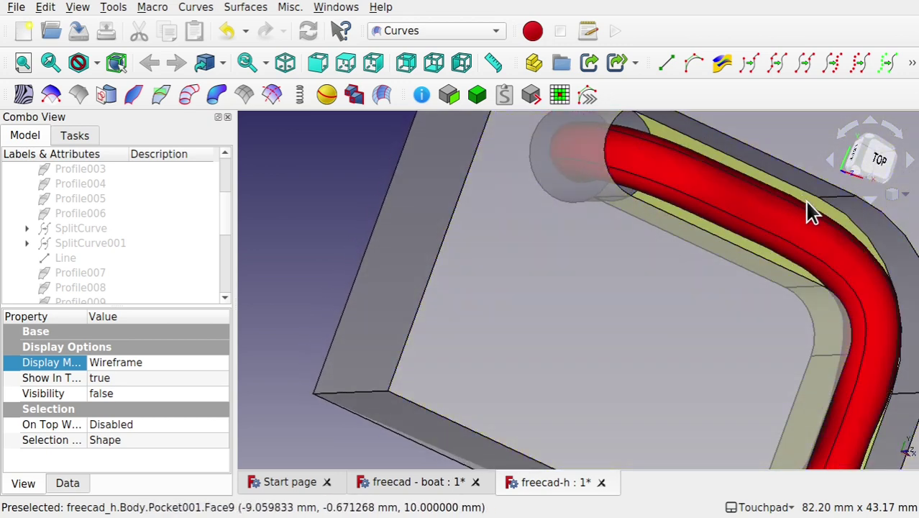
{"action": "left_click_drag", "start_coordinate": [566, 173], "coordinate": [603, 176]}
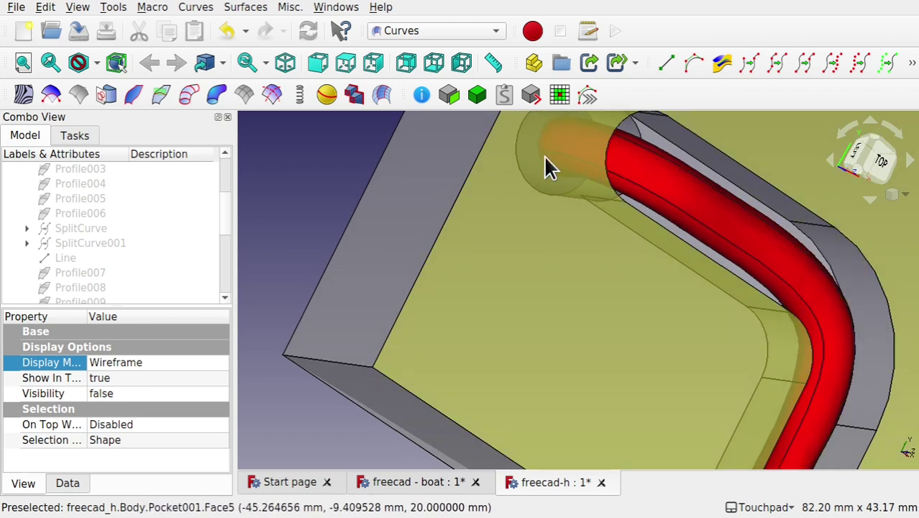
{"action": "left_click_drag", "start_coordinate": [225, 234], "coordinate": [221, 199]}
{"action": "left_click", "coordinate": [86, 184]}
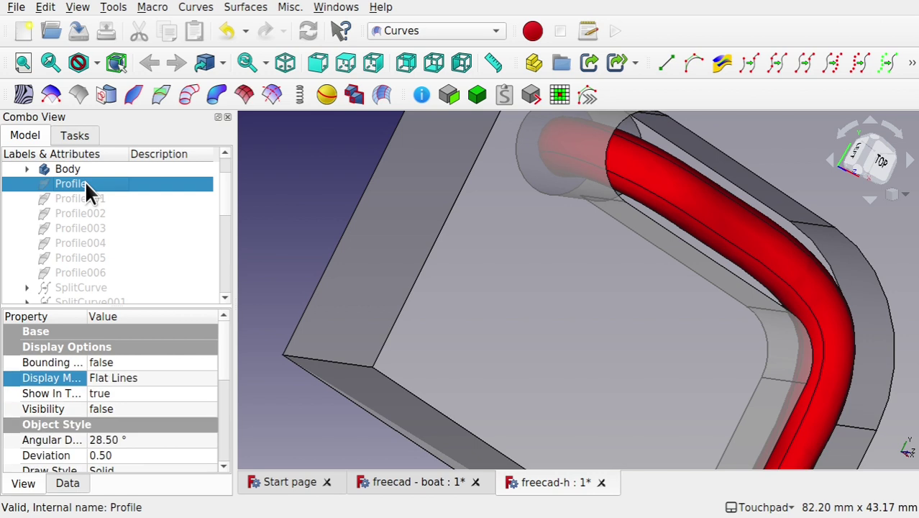
{"action": "left_click", "coordinate": [89, 271], "text": "shift"}
{"action": "key", "text": "space"}
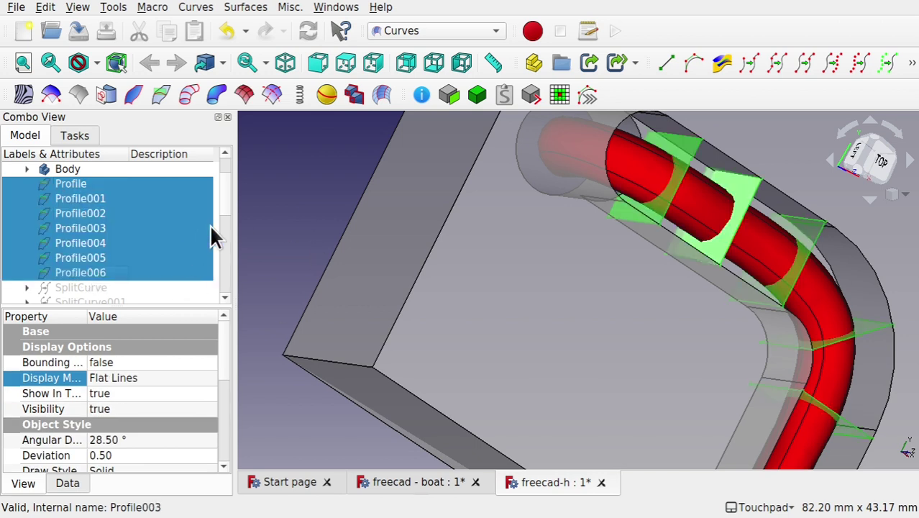
Step: Show all the Loft's sketches, Sketch003 through Sketch011, on the red pipe and return to the boat document
{"action": "scroll", "coordinate": [223, 203], "scroll_direction": "down", "scroll_amount": 5}
{"action": "scroll", "coordinate": [224, 264], "scroll_direction": "down", "scroll_amount": 1}
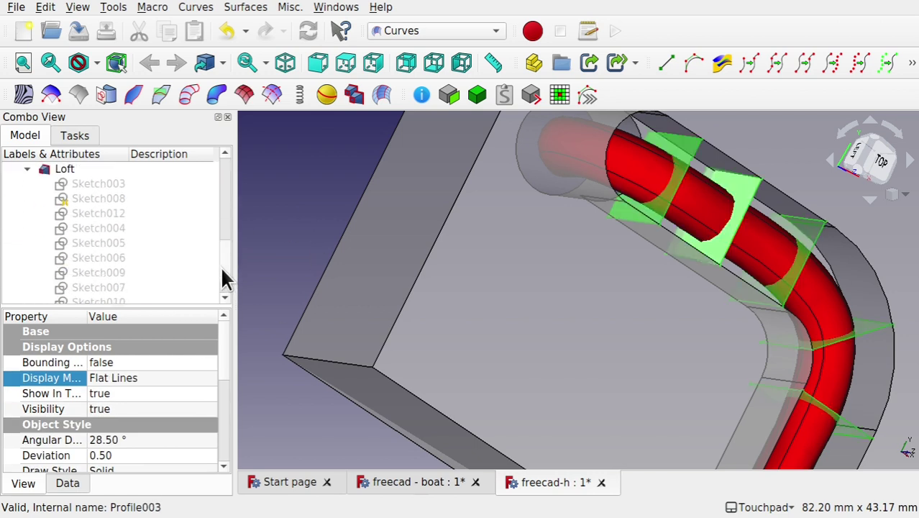
{"action": "left_click", "coordinate": [113, 184]}
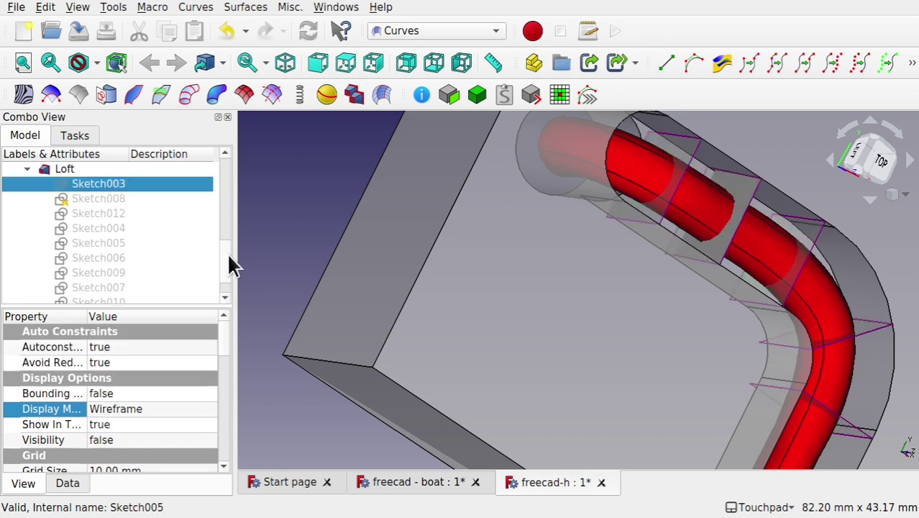
{"action": "scroll", "coordinate": [224, 267], "scroll_direction": "down", "scroll_amount": 1}
{"action": "scroll", "coordinate": [224, 273], "scroll_direction": "down", "scroll_amount": 1}
{"action": "left_click", "coordinate": [111, 286], "text": "shift"}
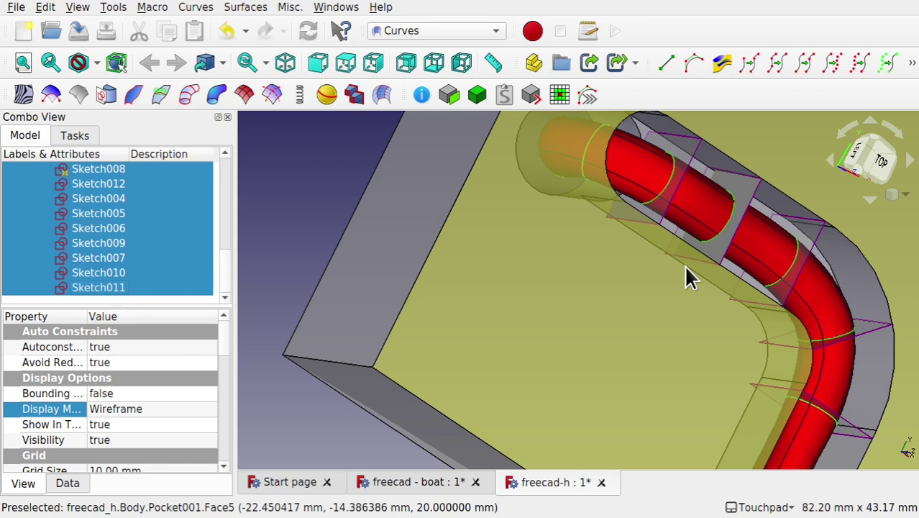
{"action": "left_click", "coordinate": [417, 475]}
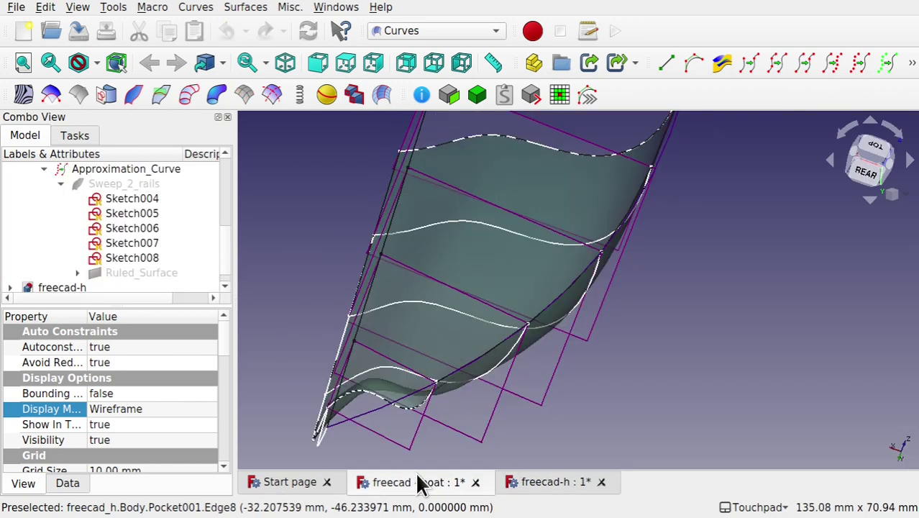
{"action": "left_click_drag", "start_coordinate": [509, 415], "coordinate": [503, 395], "text": "alt"}
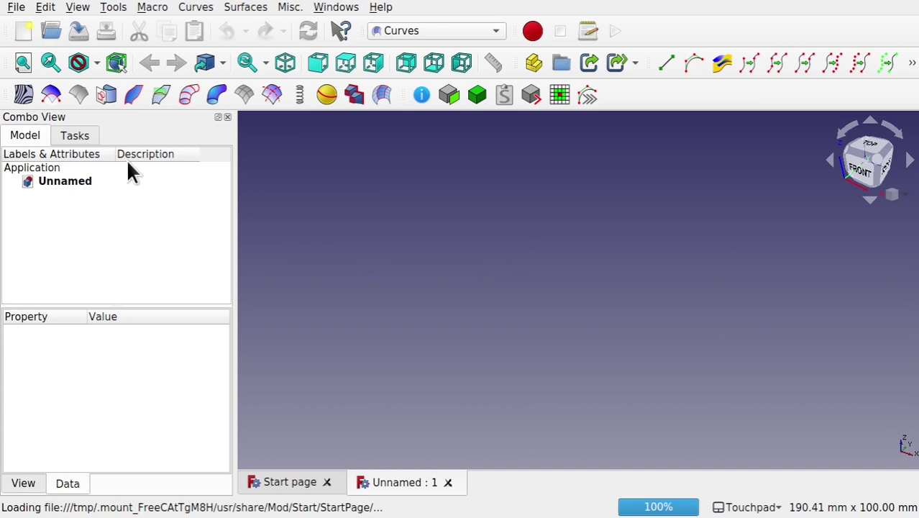
Step: Switch to the Part Design workbench, create a body and start a sketch on its XY plane
{"action": "left_click", "coordinate": [416, 28]}
{"action": "left_click", "coordinate": [429, 208]}
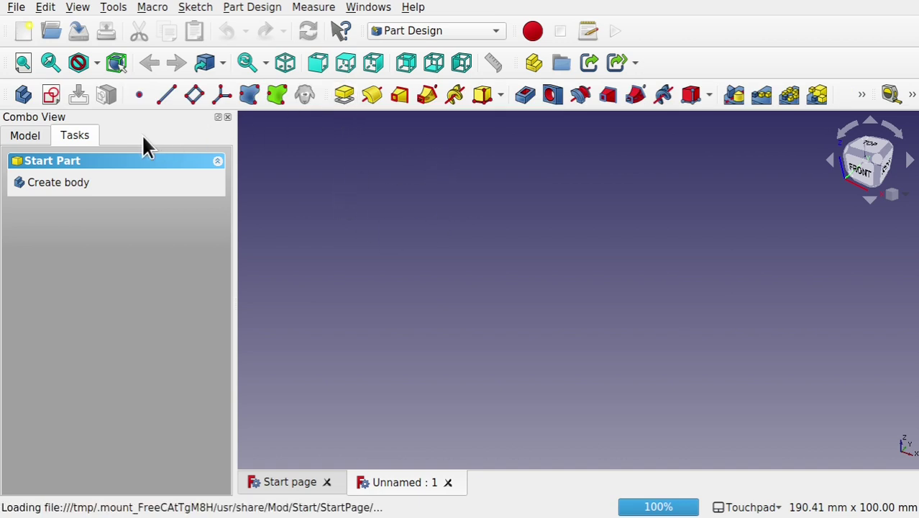
{"action": "left_click", "coordinate": [22, 94]}
{"action": "left_click", "coordinate": [47, 94]}
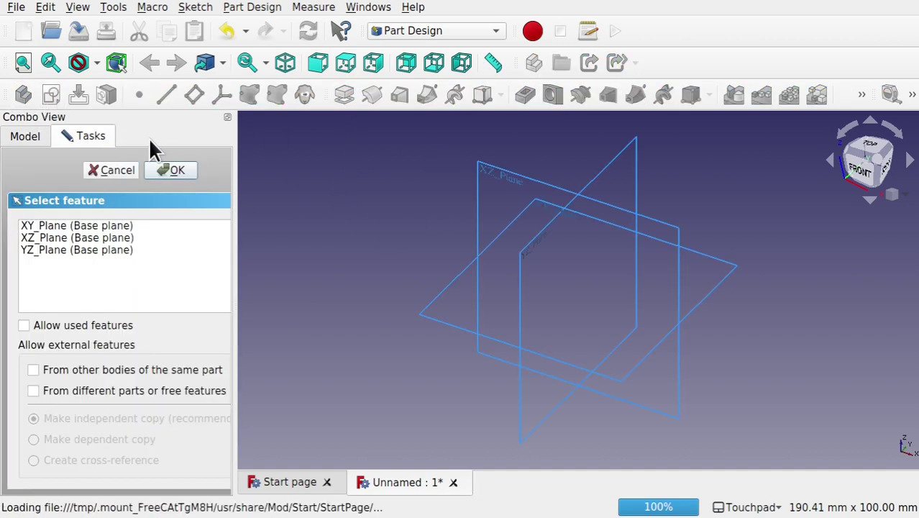
{"action": "left_click", "coordinate": [105, 223]}
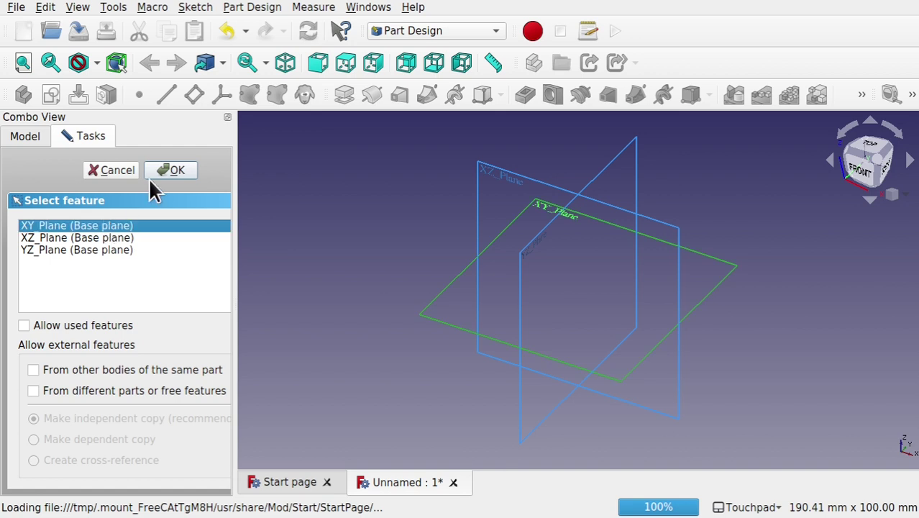
{"action": "left_click", "coordinate": [170, 173]}
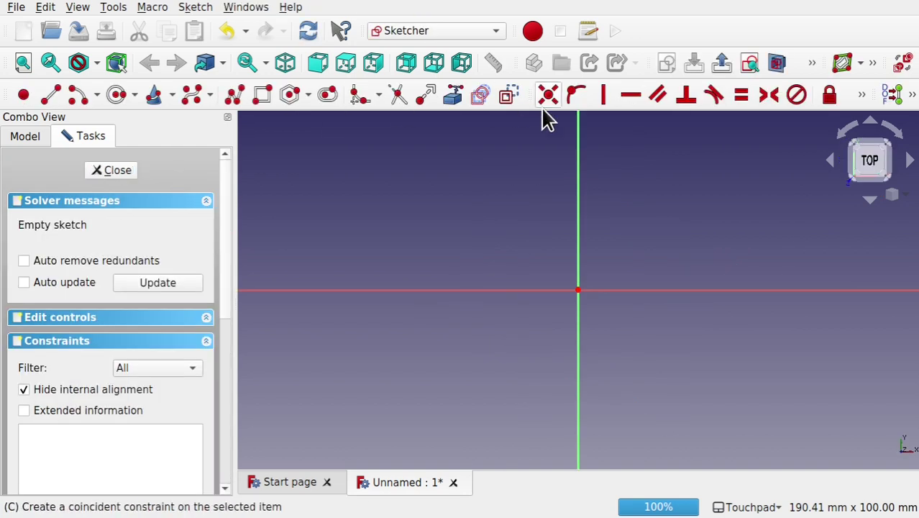
Step: Sketch a rectangle about 79 x 64 mm around the origin with a circle centred on the origin inside it, and close the sketch
{"action": "left_click", "coordinate": [262, 94]}
{"action": "left_click", "coordinate": [441, 185]}
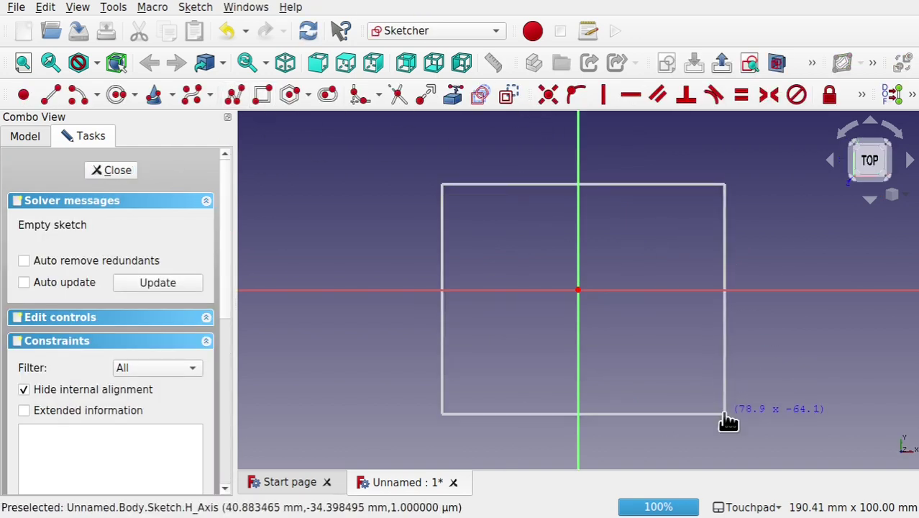
{"action": "left_click", "coordinate": [725, 413]}
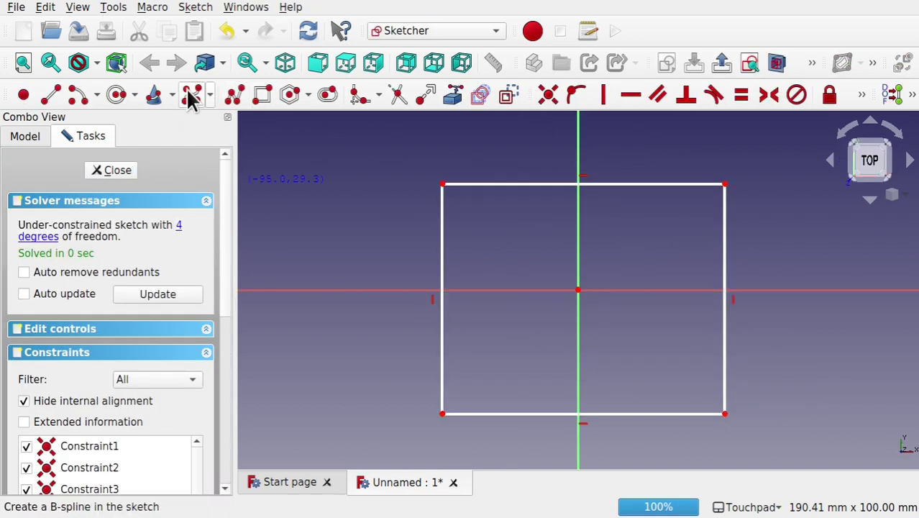
{"action": "left_click", "coordinate": [118, 95]}
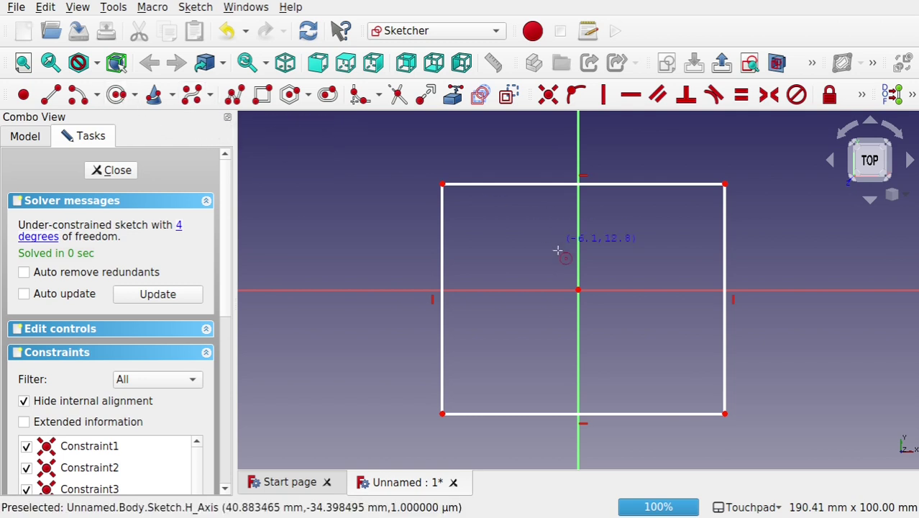
{"action": "left_click", "coordinate": [578, 290]}
{"action": "left_click", "coordinate": [624, 327]}
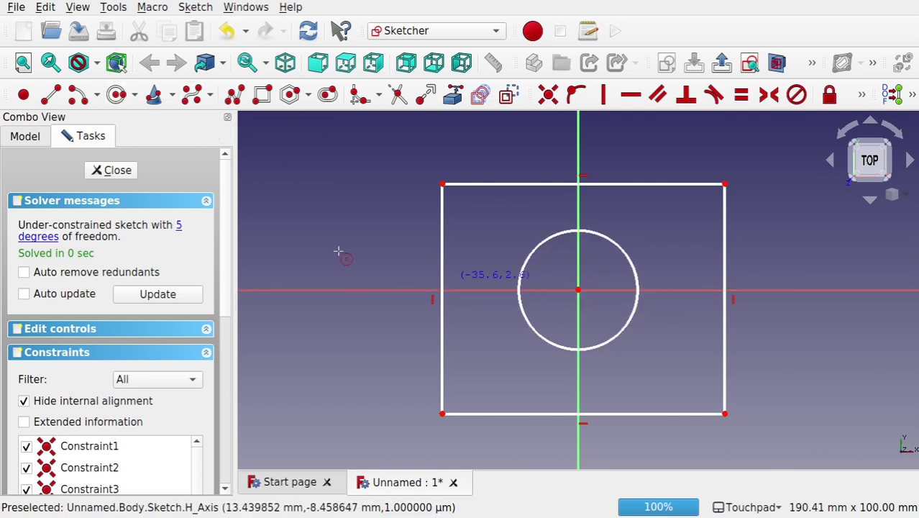
{"action": "left_click", "coordinate": [109, 171]}
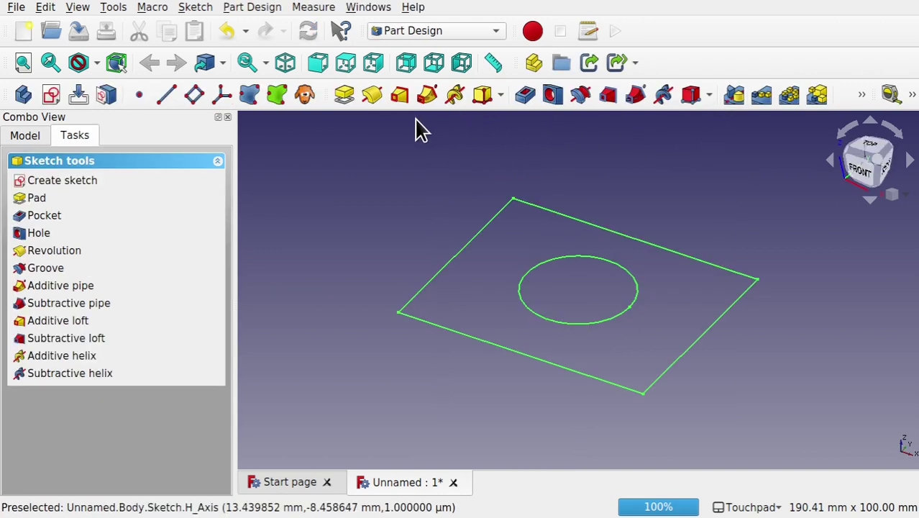
Step: Pad the rectangle-and-circle sketch to a length of 100 mm, forming a block with a through hole
{"action": "left_click", "coordinate": [345, 94]}
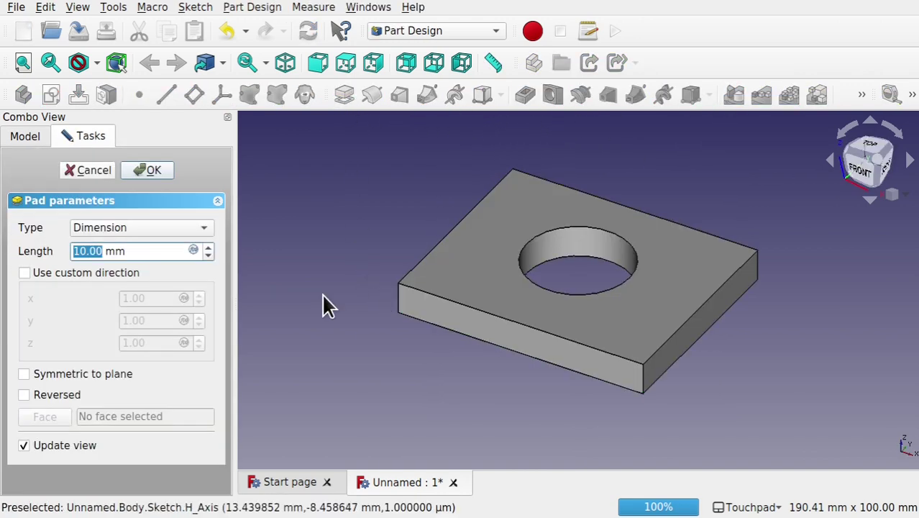
{"action": "type", "text": "100"}
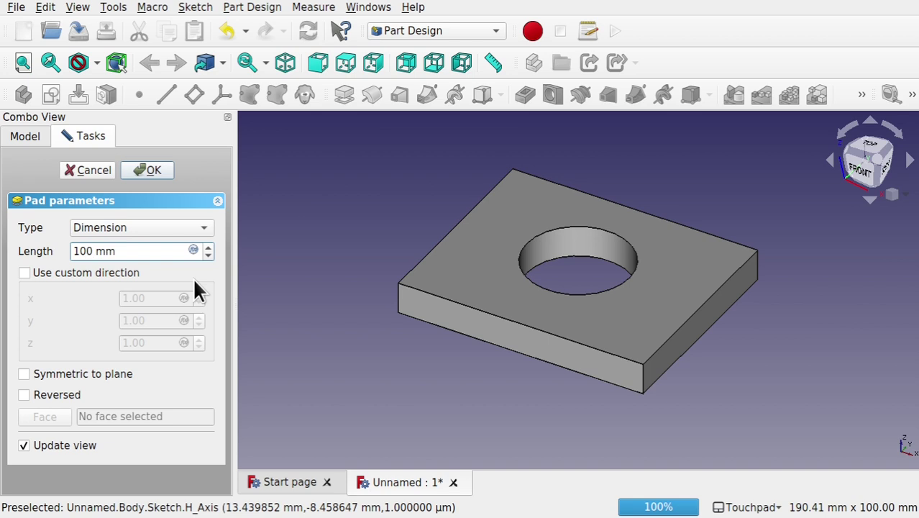
{"action": "key", "text": "Return"}
{"action": "scroll", "coordinate": [657, 240], "scroll_direction": "down", "scroll_amount": 5}
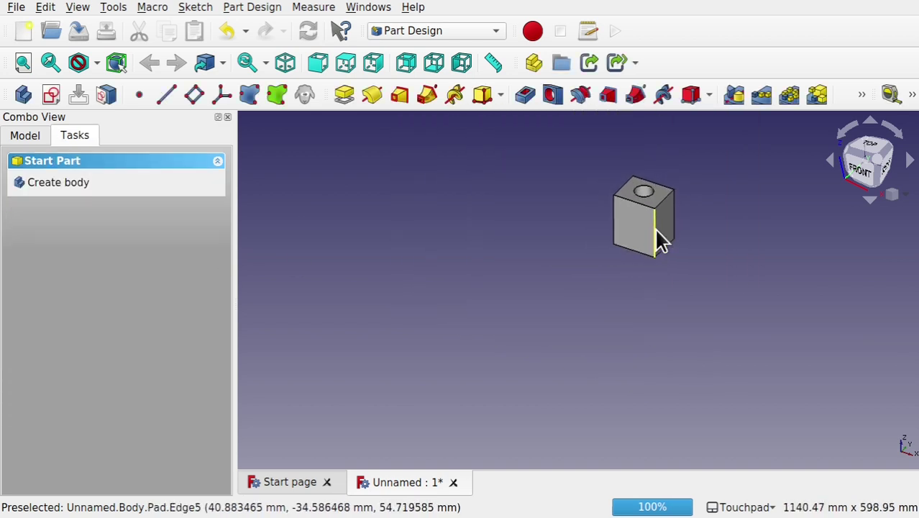
{"action": "left_click_drag", "start_coordinate": [657, 240], "coordinate": [632, 177], "text": "alt"}
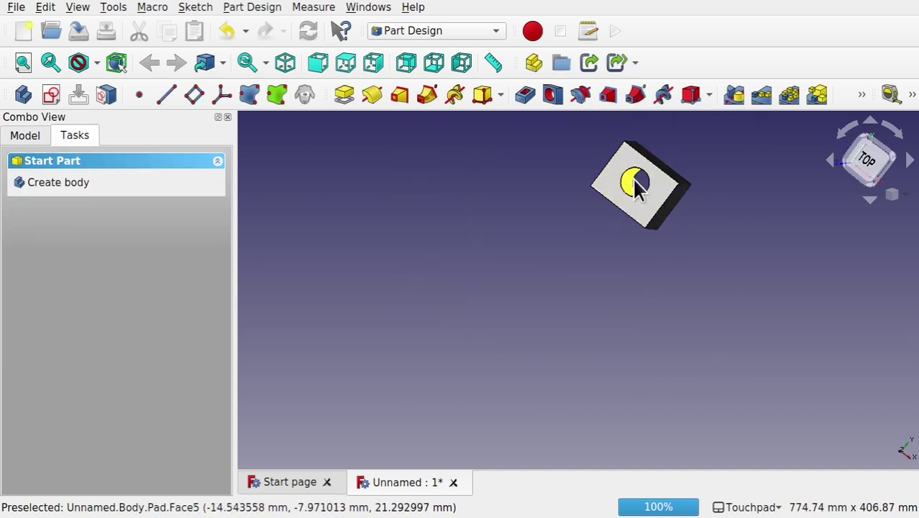
{"action": "scroll", "coordinate": [632, 177], "scroll_direction": "up", "scroll_amount": 6}
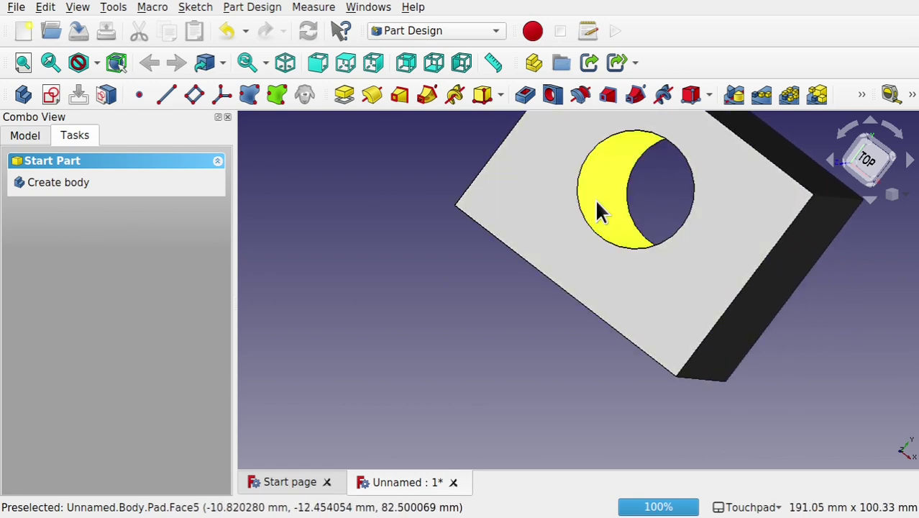
{"action": "left_click_drag", "start_coordinate": [596, 207], "coordinate": [728, 231], "text": "alt"}
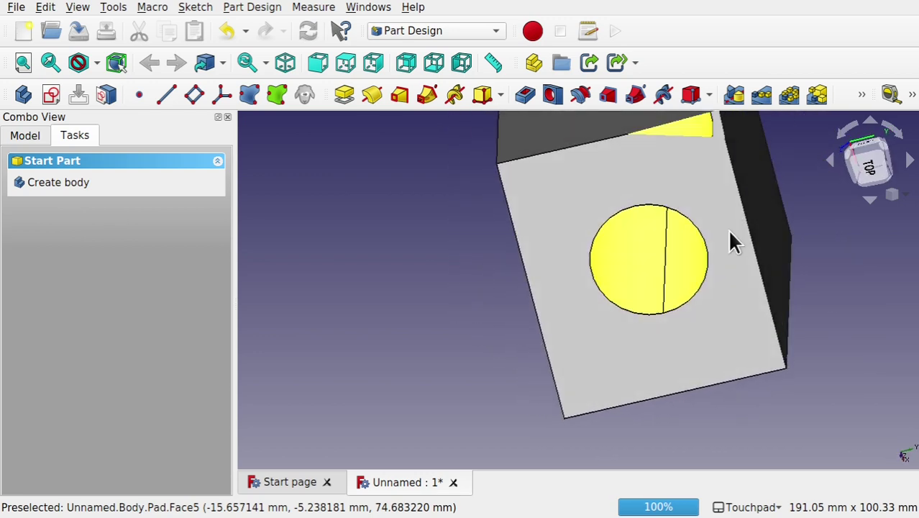
Step: Select the seam edge inside the block's hole, display the model tree and switch to the Curves workbench
{"action": "left_click", "coordinate": [662, 295]}
{"action": "left_click_drag", "start_coordinate": [679, 272], "coordinate": [660, 265], "text": "alt"}
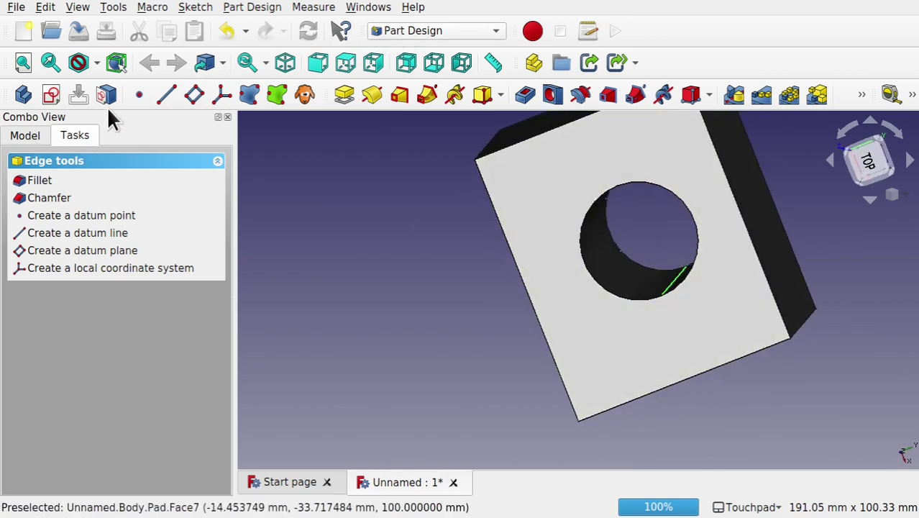
{"action": "left_click", "coordinate": [27, 135]}
{"action": "left_click", "coordinate": [427, 29]}
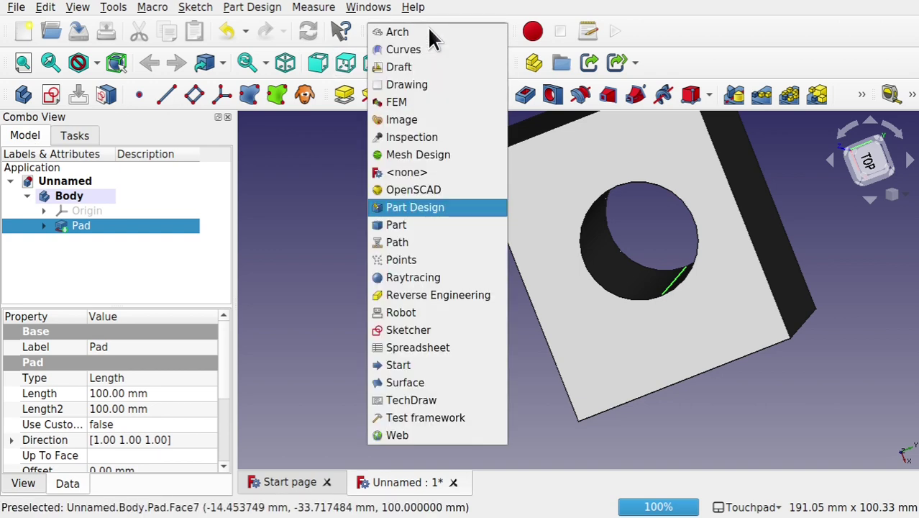
{"action": "left_click", "coordinate": [420, 49]}
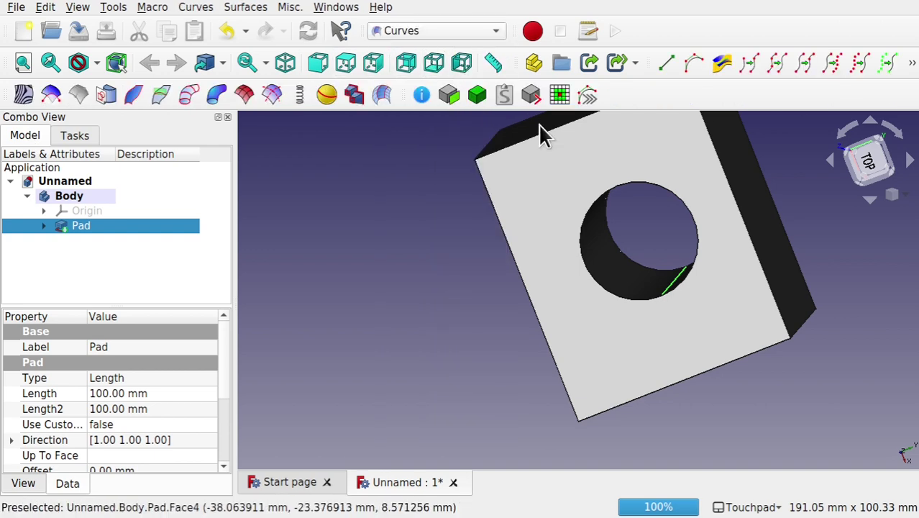
Step: Create a joined B-spline curve from the hole's circular edge on the block's top face
{"action": "left_click_drag", "start_coordinate": [517, 344], "coordinate": [608, 289], "text": "alt"}
{"action": "left_click", "coordinate": [615, 292]}
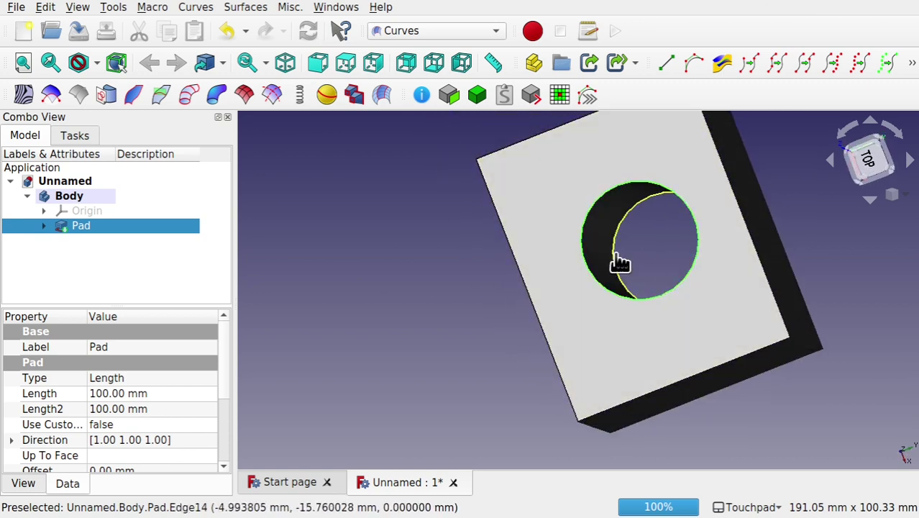
{"action": "left_click", "coordinate": [659, 251]}
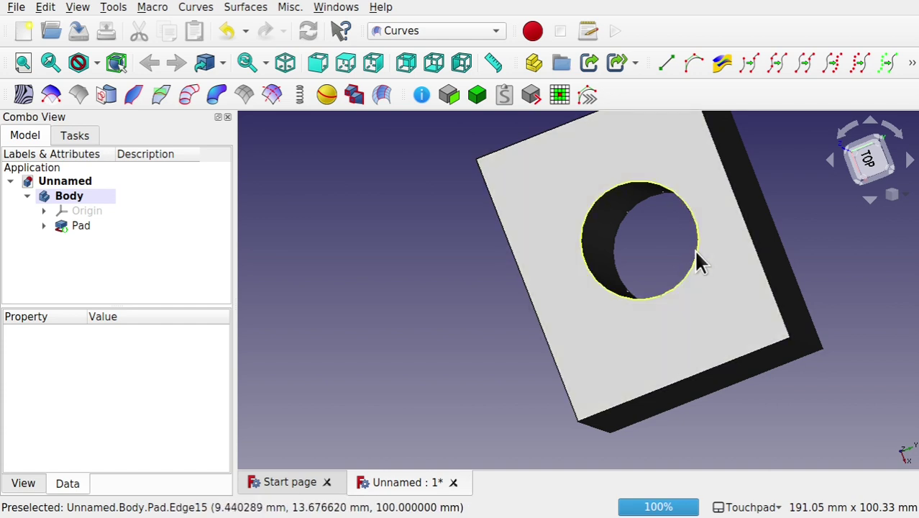
{"action": "left_click", "coordinate": [693, 248]}
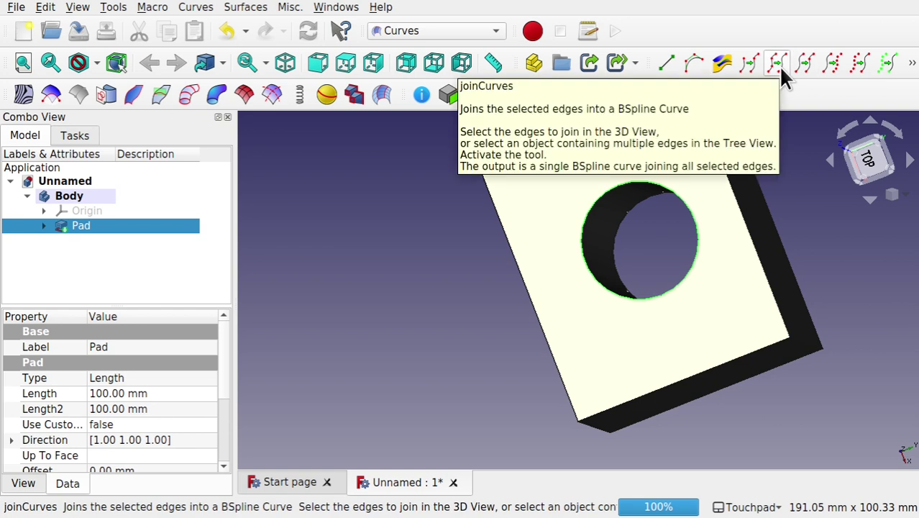
{"action": "left_click", "coordinate": [778, 66]}
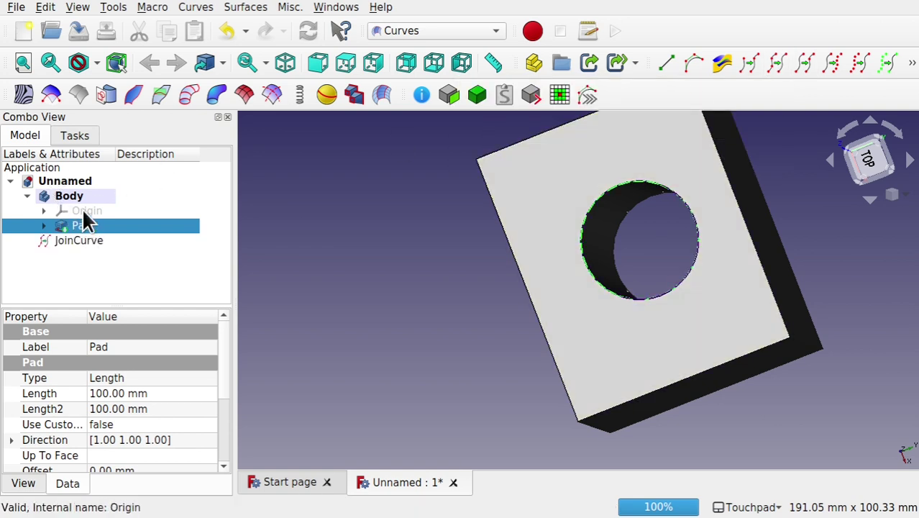
Step: Hide the body and examine the vertex on the joined circular curve up close
{"action": "left_click", "coordinate": [77, 196]}
{"action": "key", "text": "space"}
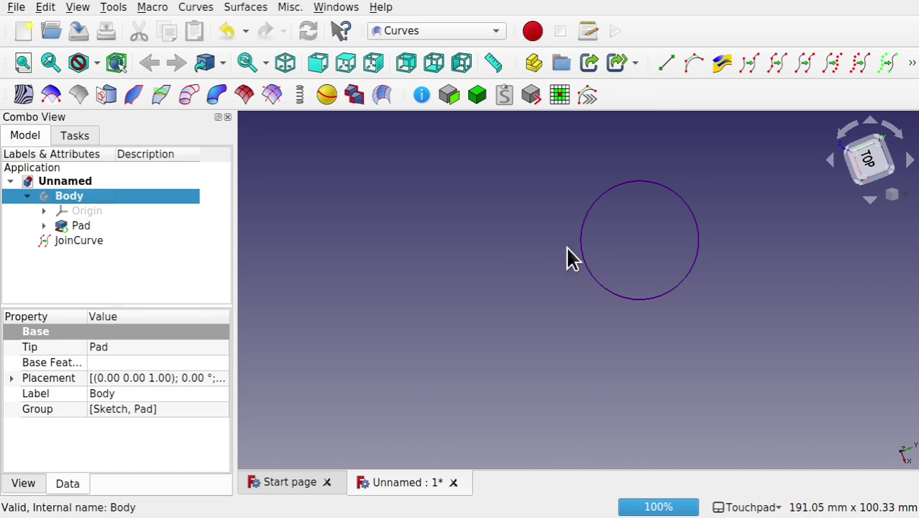
{"action": "left_click", "coordinate": [662, 291]}
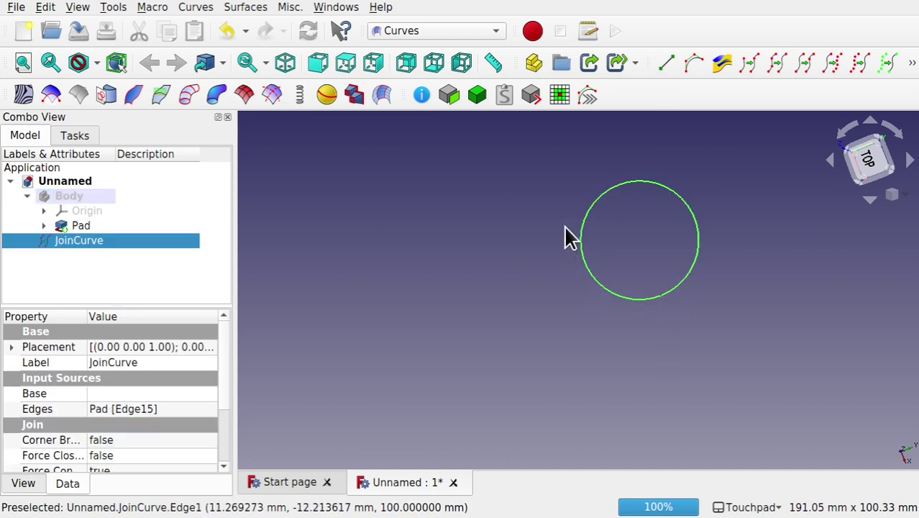
{"action": "scroll", "coordinate": [608, 243], "scroll_direction": "up", "scroll_amount": 3}
{"action": "scroll", "coordinate": [607, 243], "scroll_direction": "down", "scroll_amount": 1}
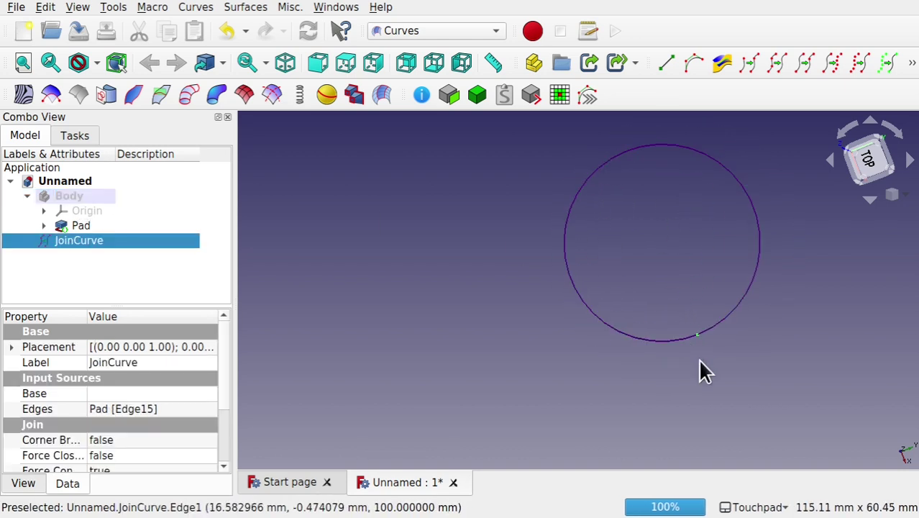
{"action": "scroll", "coordinate": [702, 351], "scroll_direction": "up", "scroll_amount": 5}
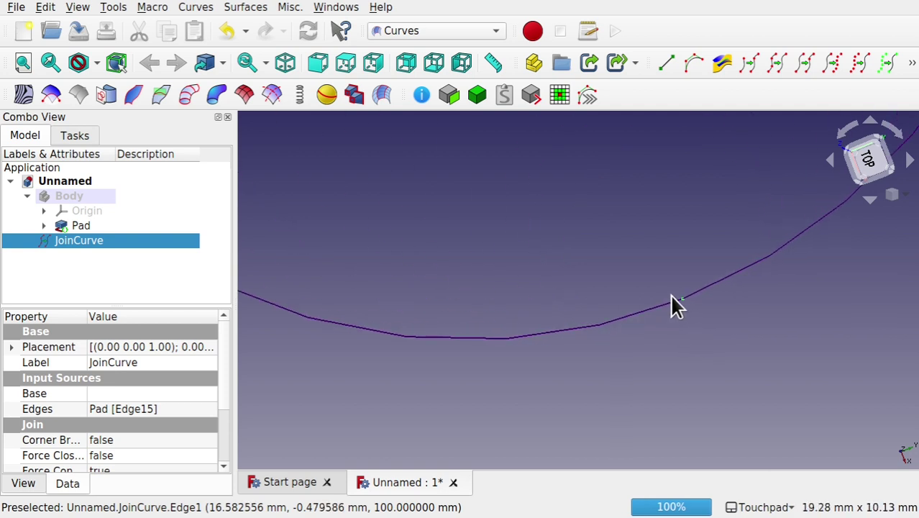
{"action": "scroll", "coordinate": [543, 284], "scroll_direction": "down", "scroll_amount": 6}
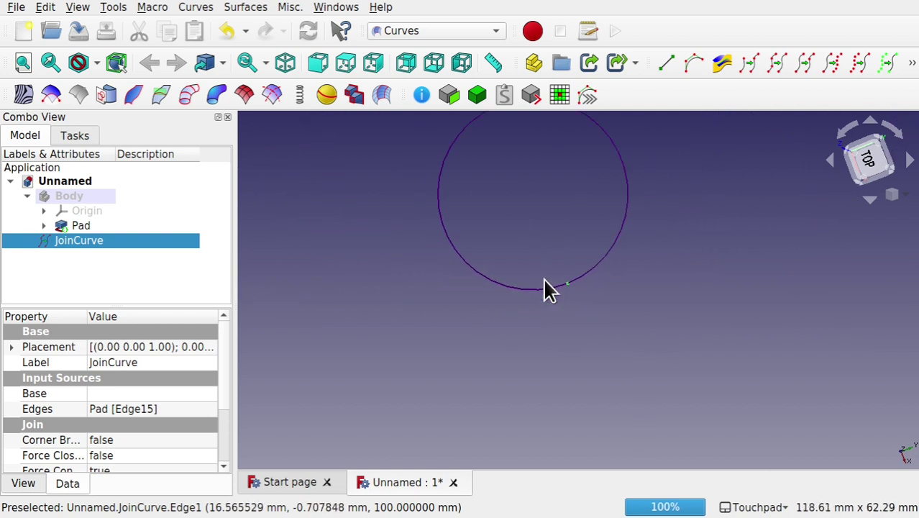
Step: Set the JoinCurve's point size to 6 in its view properties
{"action": "left_click", "coordinate": [23, 484]}
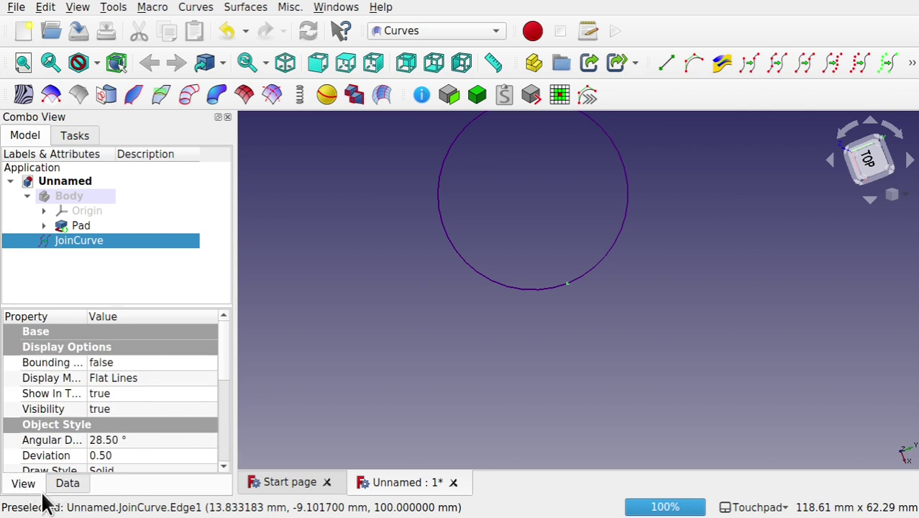
{"action": "left_click_drag", "start_coordinate": [226, 375], "coordinate": [228, 423]}
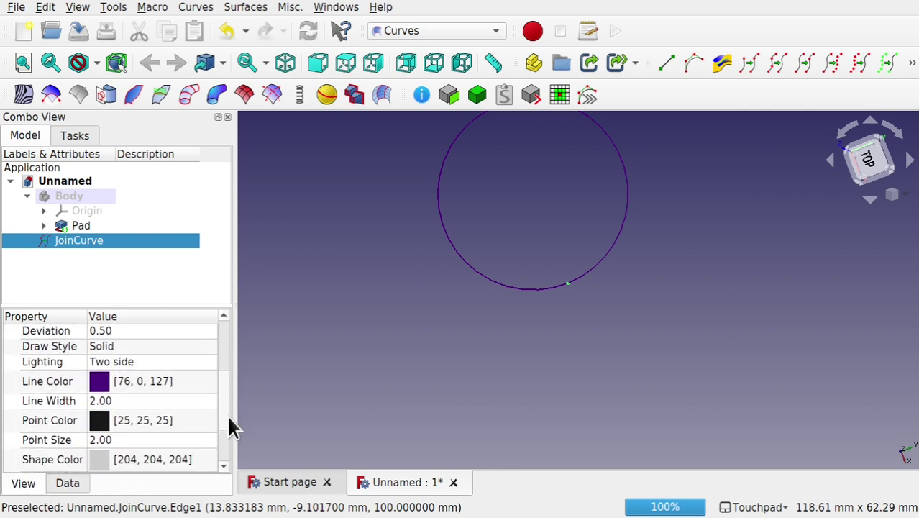
{"action": "left_click", "coordinate": [128, 438]}
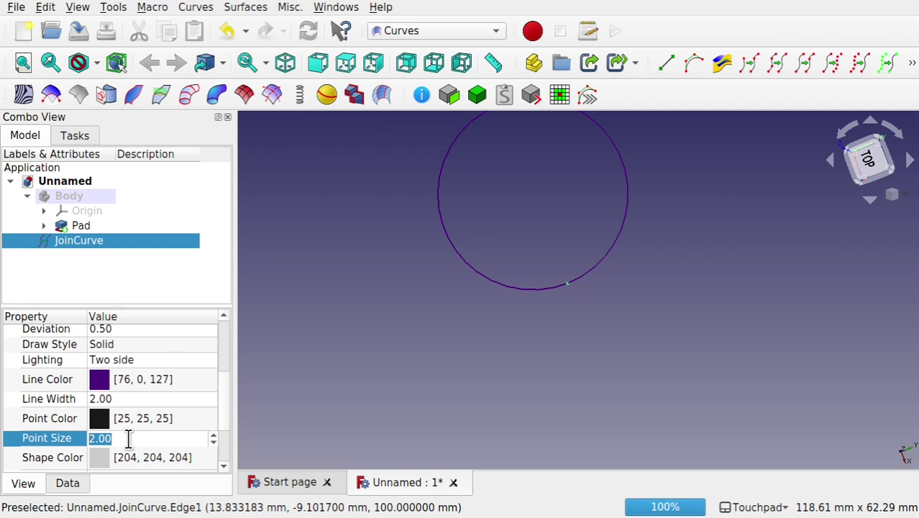
{"action": "type", "text": "6"}
{"action": "key", "text": "Return"}
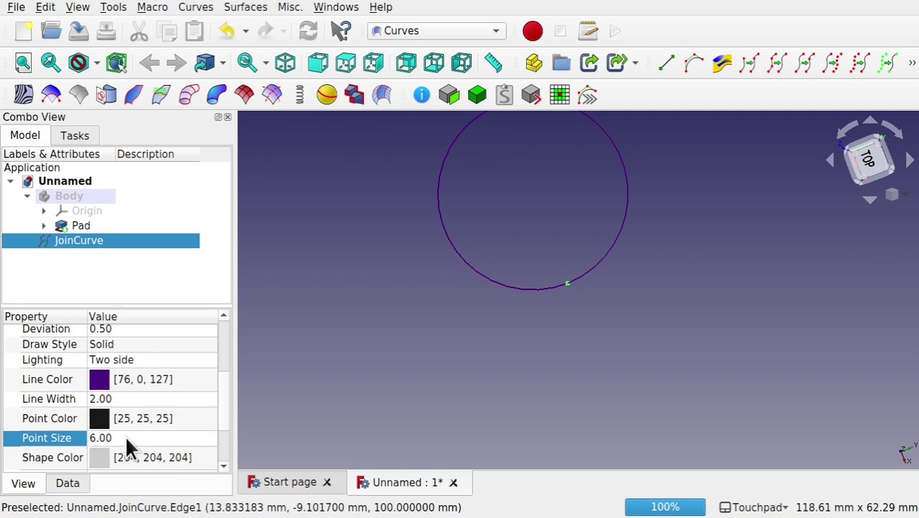
Step: Select the joined curve by its vertex, delete it and show the body again
{"action": "scroll", "coordinate": [566, 287], "scroll_direction": "up", "scroll_amount": 5}
{"action": "left_click", "coordinate": [573, 292]}
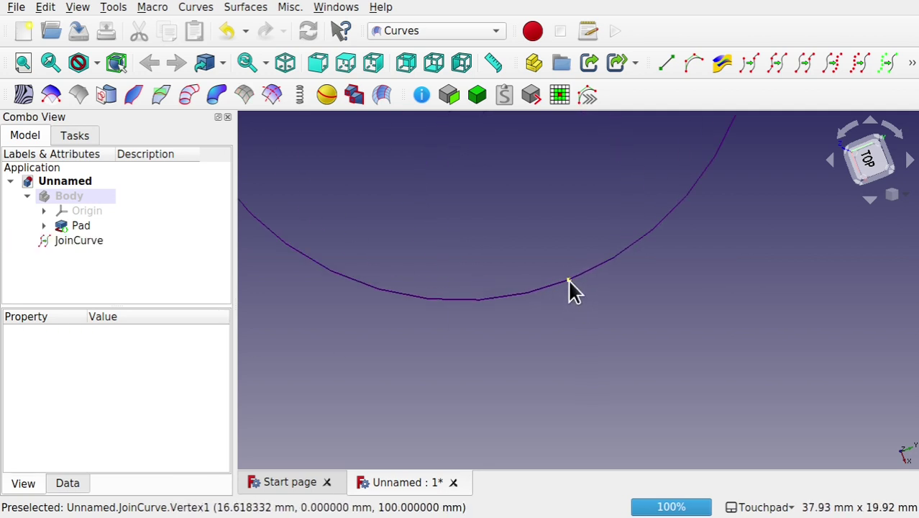
{"action": "left_click", "coordinate": [568, 281]}
{"action": "scroll", "coordinate": [570, 301], "scroll_direction": "down", "scroll_amount": 8}
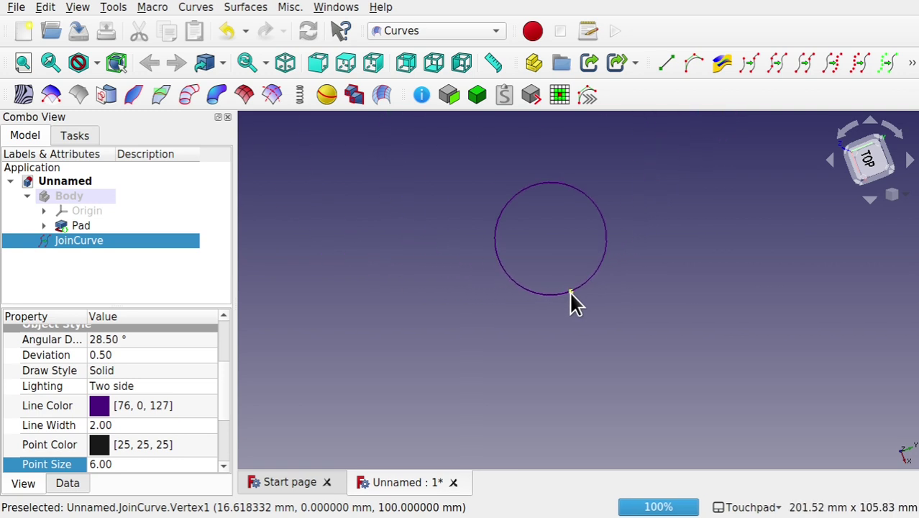
{"action": "key", "text": "Delete"}
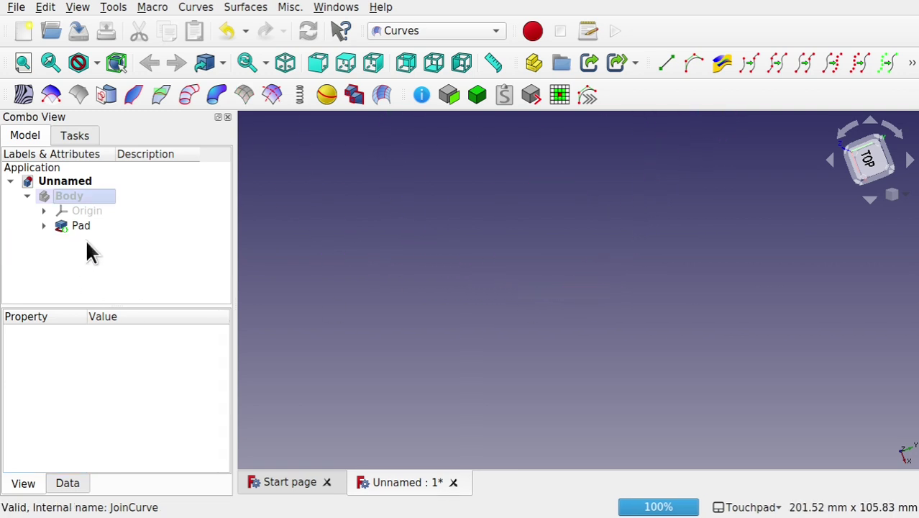
{"action": "left_click", "coordinate": [62, 196]}
{"action": "key", "text": "space"}
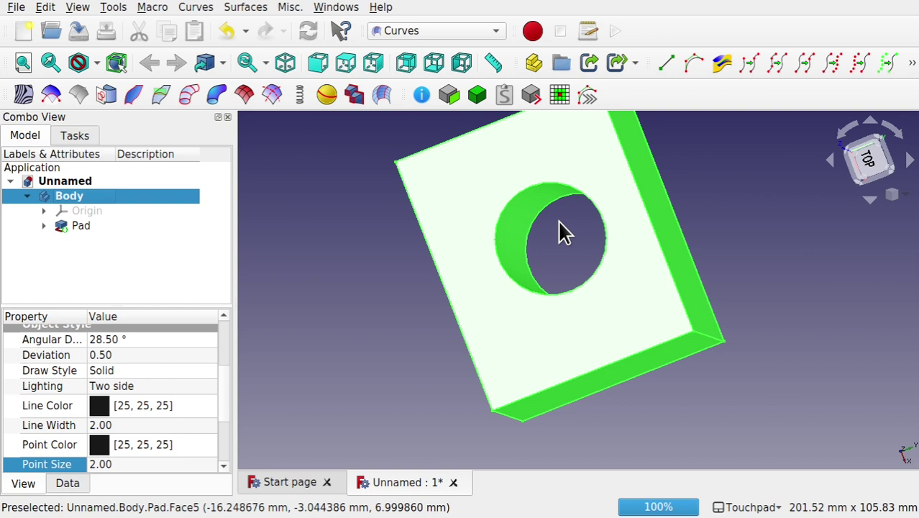
Step: Create a split curve from the hole's circular edge on the top face and hide the body
{"action": "left_click", "coordinate": [558, 221]}
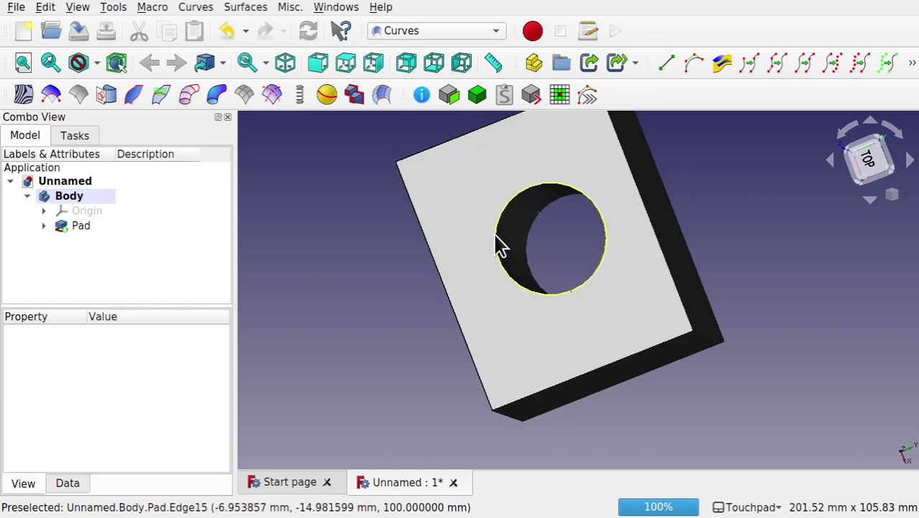
{"action": "left_click", "coordinate": [501, 245]}
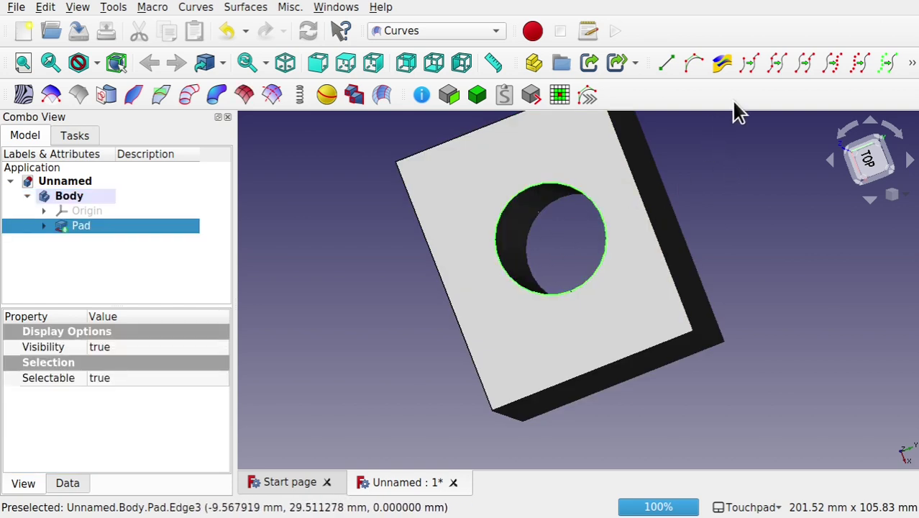
{"action": "left_click", "coordinate": [804, 67]}
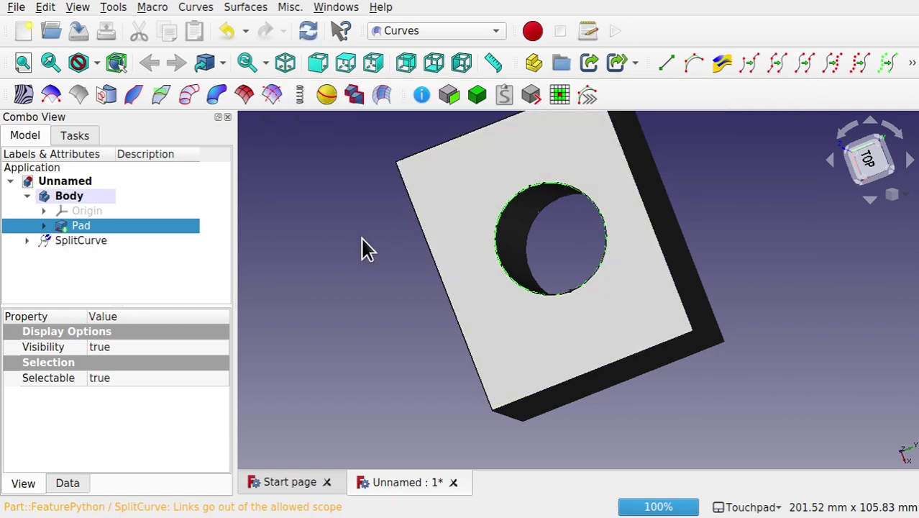
{"action": "left_click", "coordinate": [66, 193]}
{"action": "key", "text": "space"}
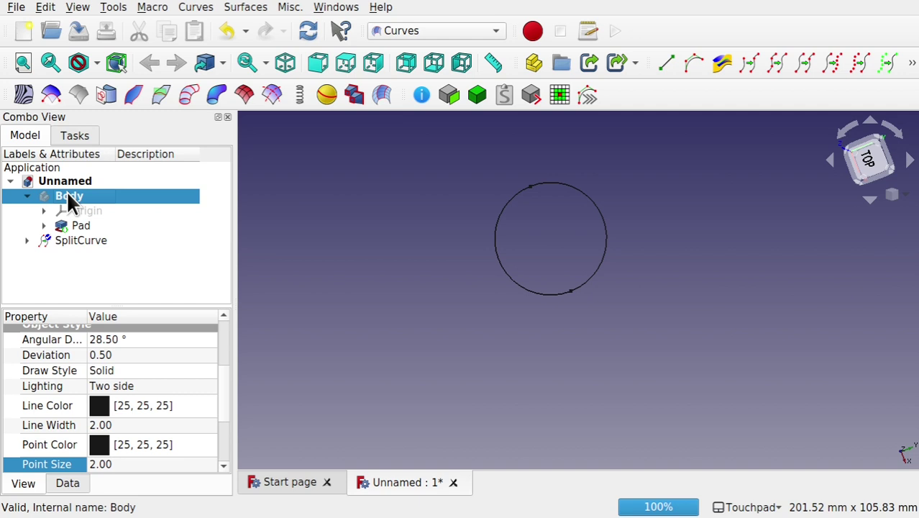
Step: Open the SplitCurve for interactive editing and move its split point along the circle to 49.873 %
{"action": "left_click", "coordinate": [573, 296]}
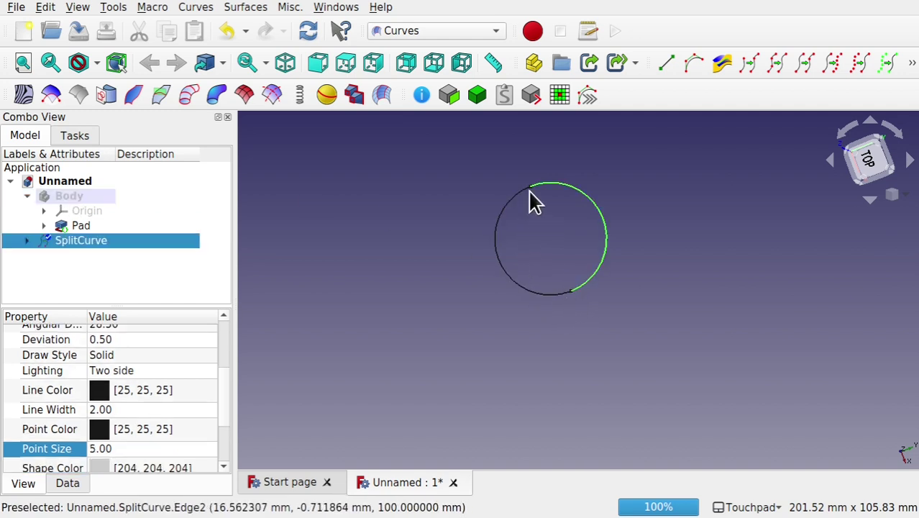
{"action": "left_click", "coordinate": [531, 212]}
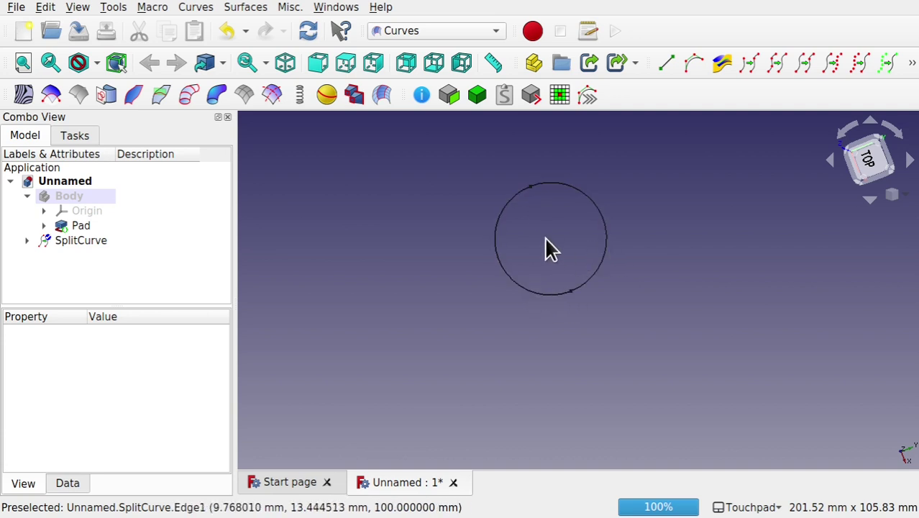
{"action": "scroll", "coordinate": [546, 239], "scroll_direction": "up", "scroll_amount": 5}
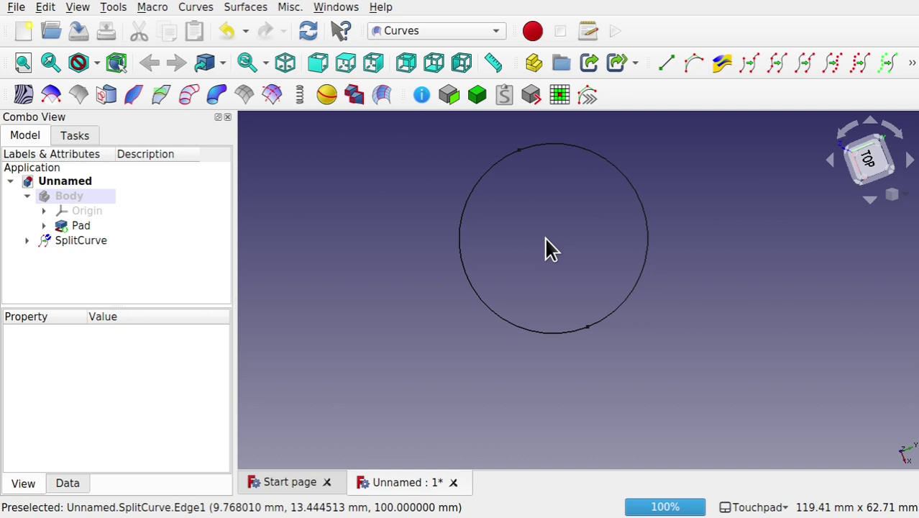
{"action": "key", "text": "Up"}
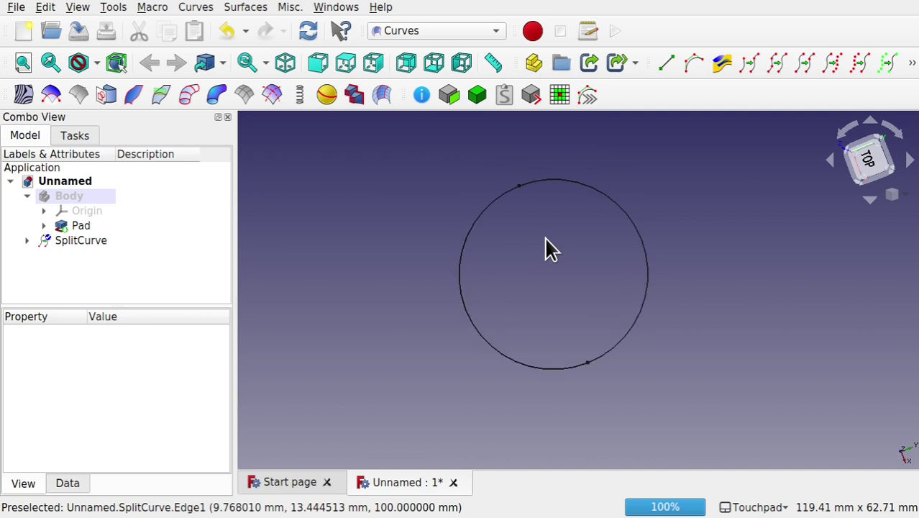
{"action": "left_click", "coordinate": [80, 244]}
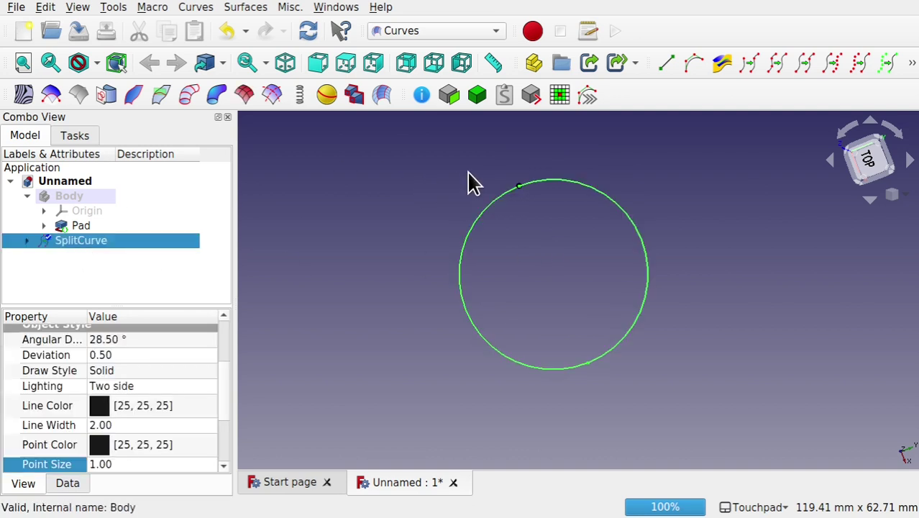
{"action": "left_click_drag", "start_coordinate": [518, 186], "coordinate": [536, 237]}
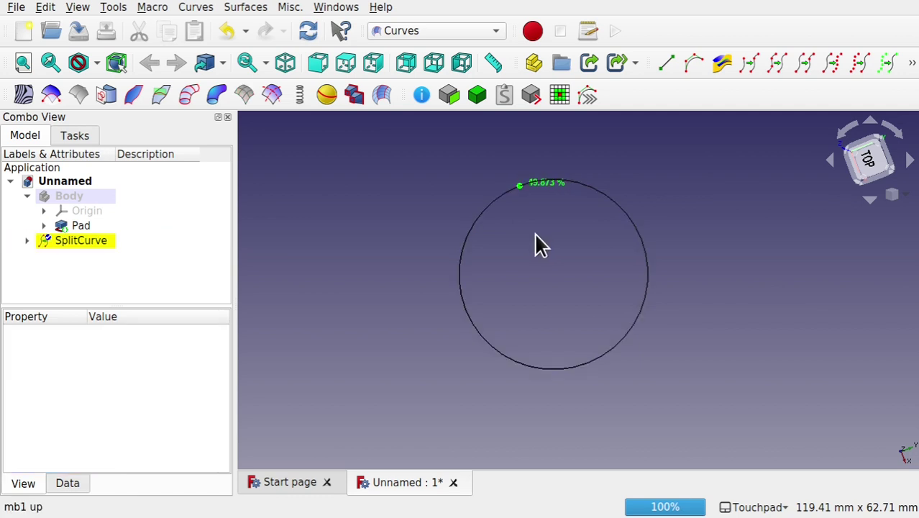
Step: Give the SplitCurve two split values, 50 mm and 10%, and move the second split point along the circle to 27.937%
{"action": "left_click", "coordinate": [87, 242]}
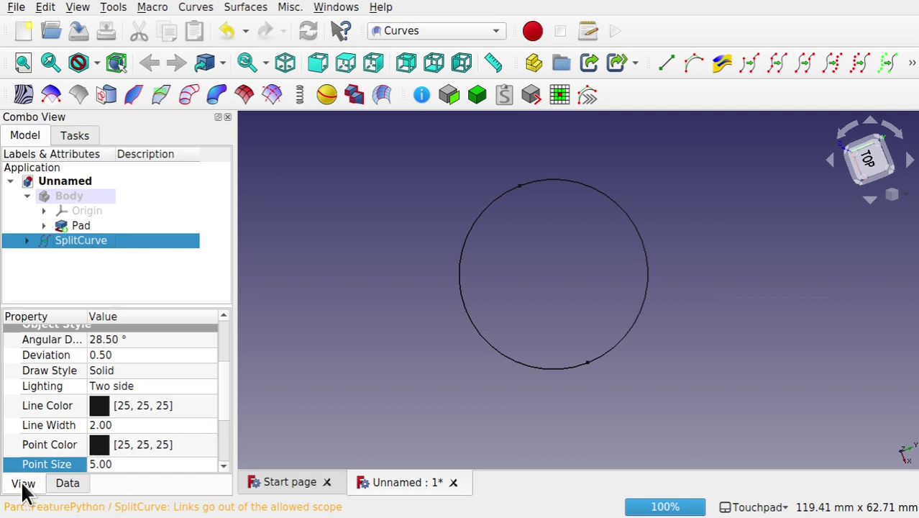
{"action": "left_click", "coordinate": [68, 483]}
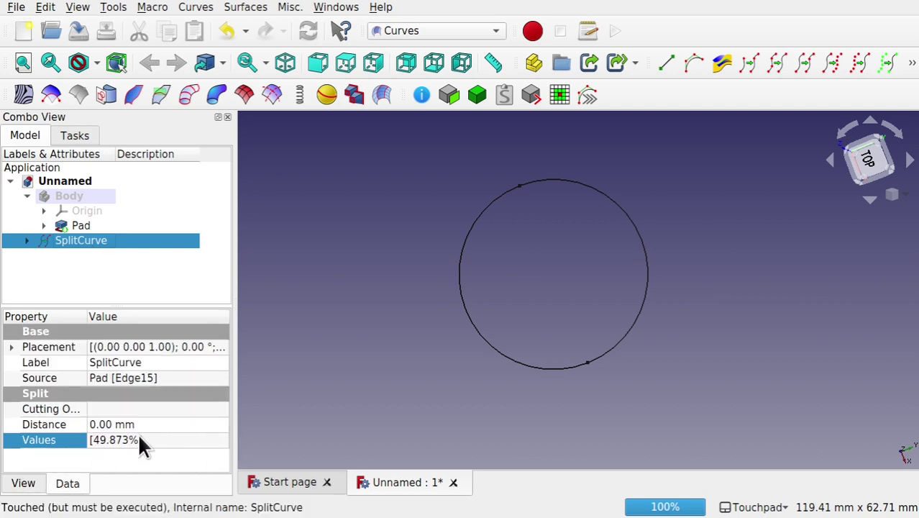
{"action": "left_click", "coordinate": [220, 440]}
{"action": "left_click", "coordinate": [221, 440]}
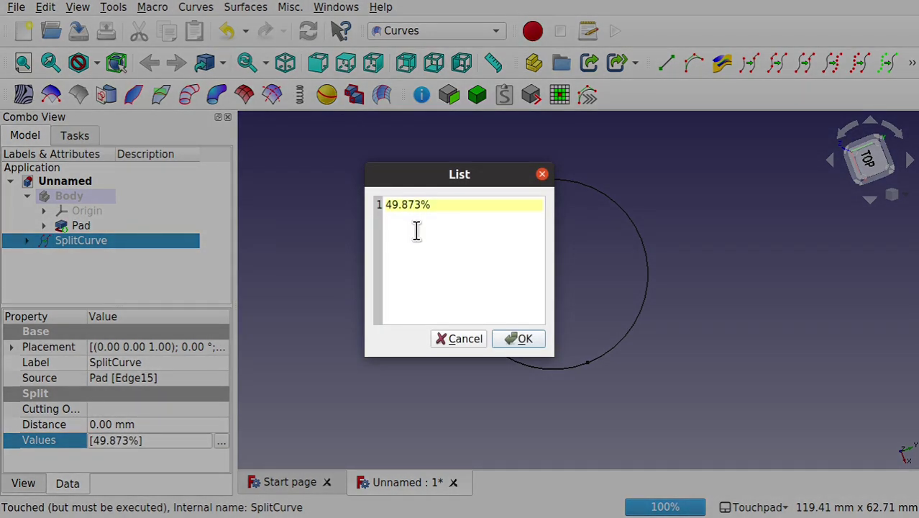
{"action": "left_click_drag", "start_coordinate": [459, 214], "coordinate": [344, 203]}
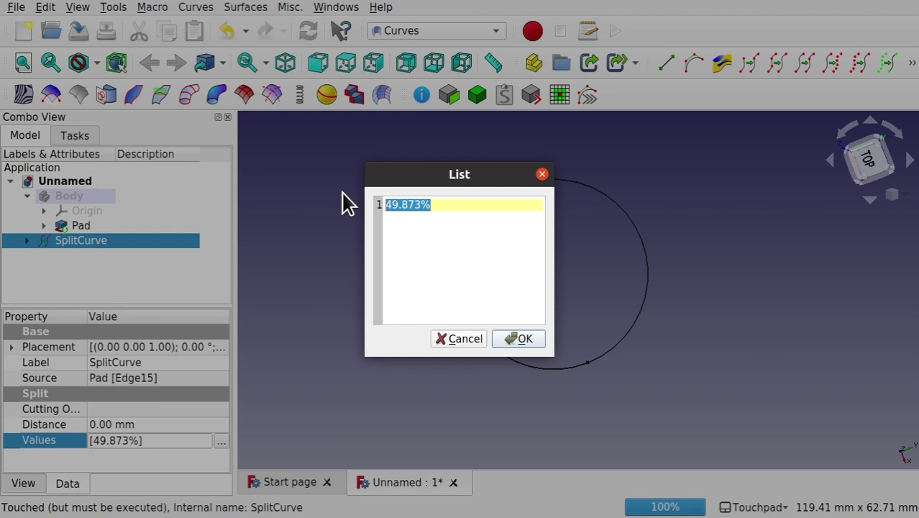
{"action": "type", "text": "50%"}
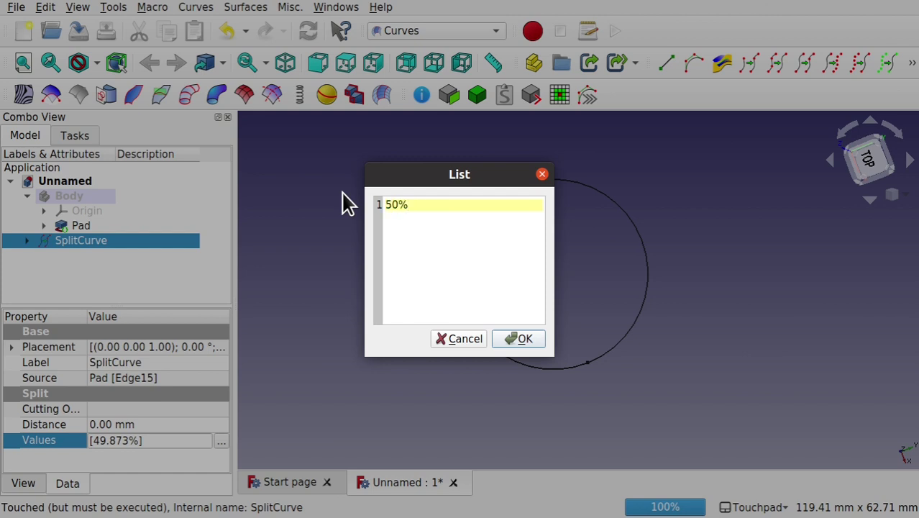
{"action": "key", "text": "BackSpace"}
{"action": "type", "text": "mm"}
{"action": "key", "text": "Return"}
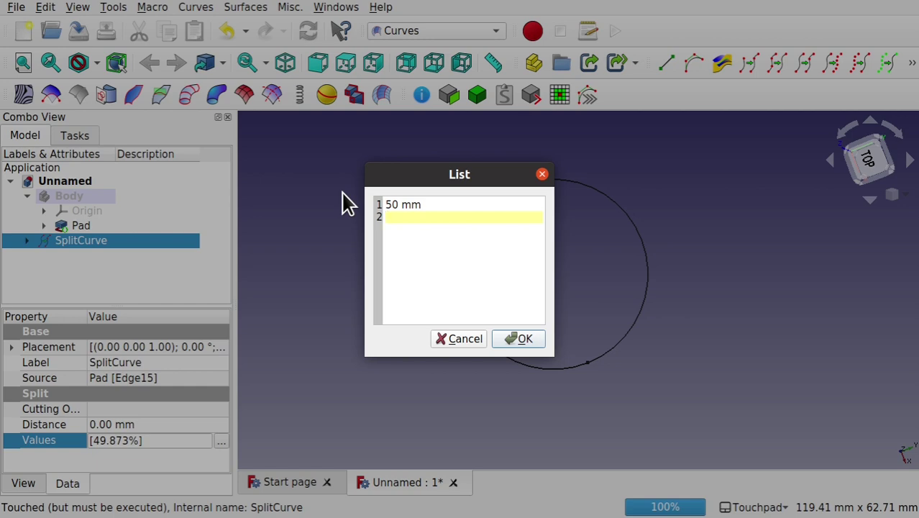
{"action": "type", "text": "10%"}
{"action": "left_click", "coordinate": [523, 344]}
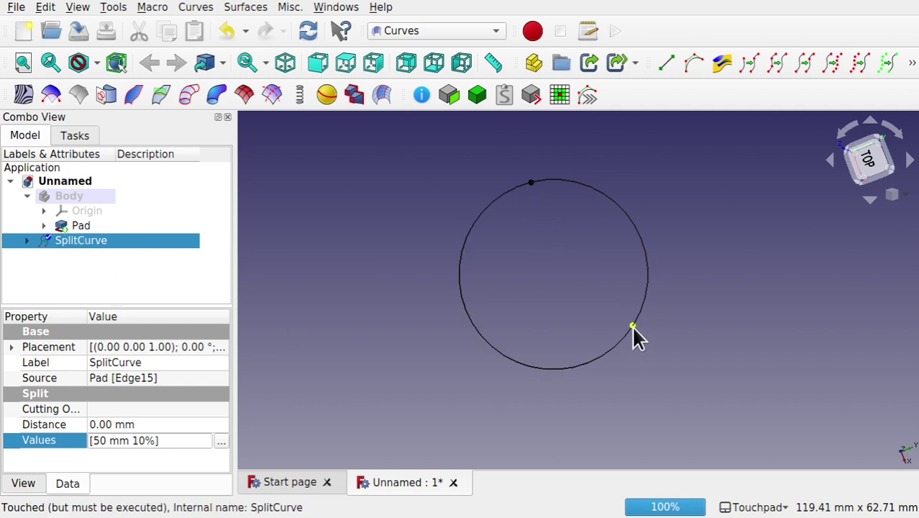
{"action": "left_click_drag", "start_coordinate": [632, 328], "coordinate": [632, 223]}
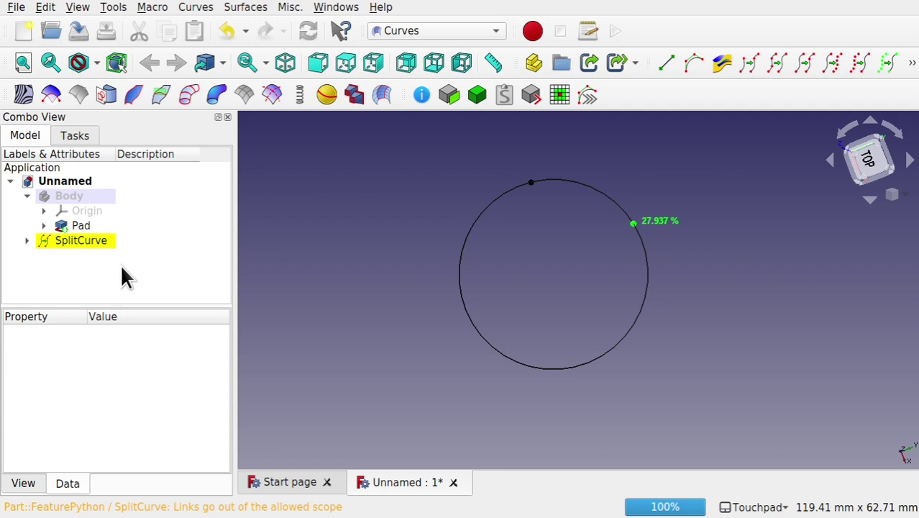
Step: Replace the SplitCurve's split values with a single 50% entry
{"action": "left_click", "coordinate": [74, 241]}
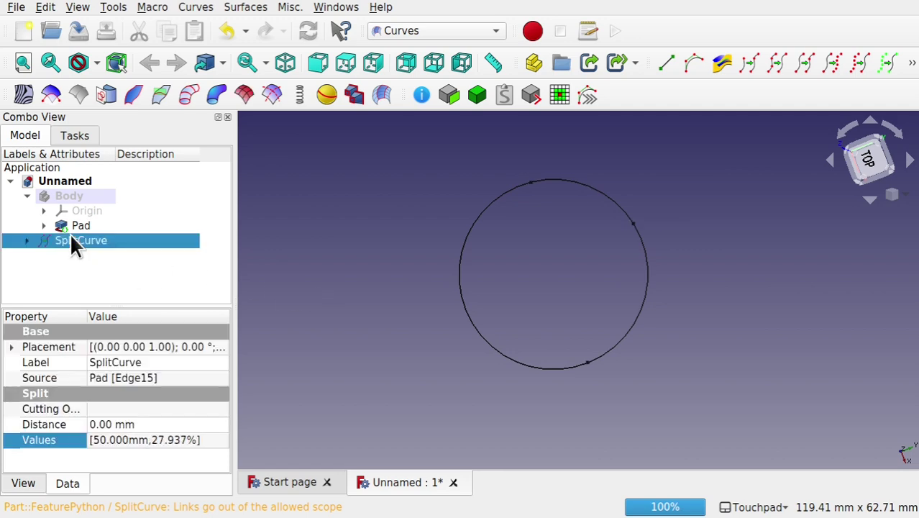
{"action": "left_click", "coordinate": [214, 440]}
{"action": "left_click", "coordinate": [219, 440]}
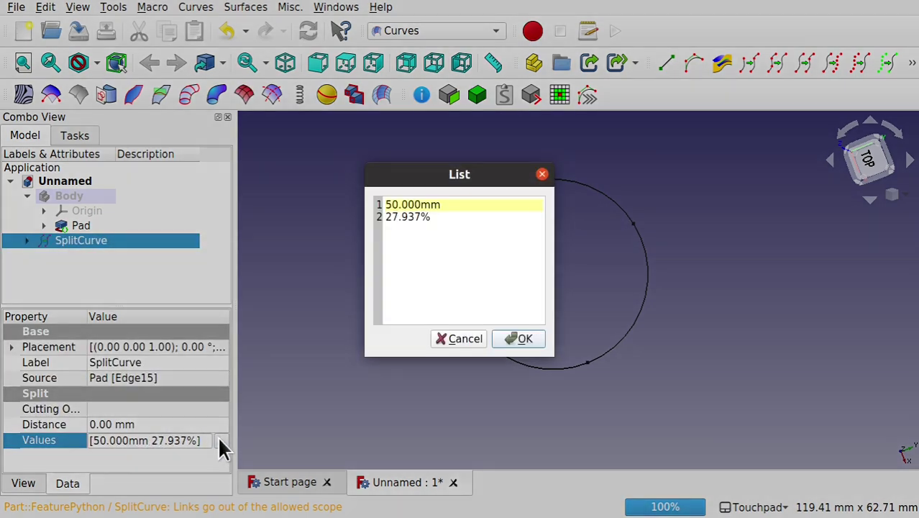
{"action": "left_click", "coordinate": [432, 229]}
{"action": "left_click_drag", "start_coordinate": [432, 229], "coordinate": [341, 209]}
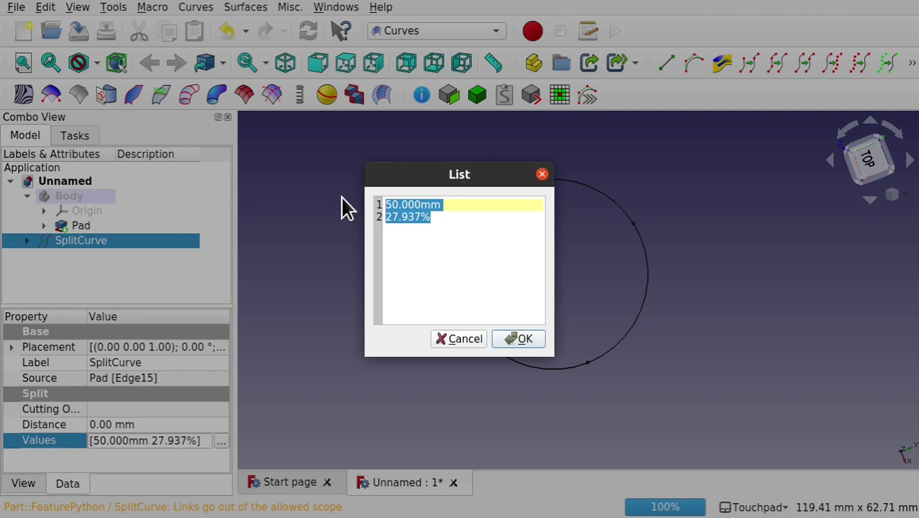
{"action": "type", "text": "50%"}
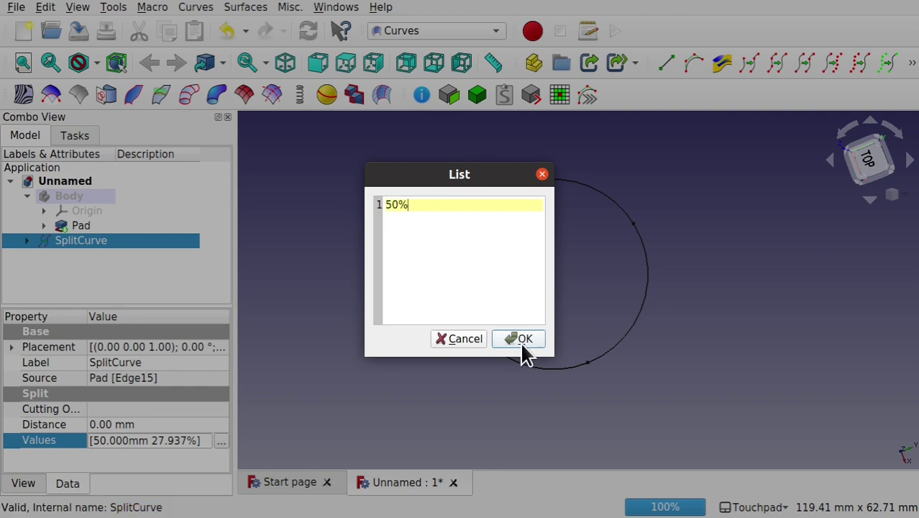
{"action": "left_click", "coordinate": [522, 341]}
{"action": "left_click", "coordinate": [371, 260]}
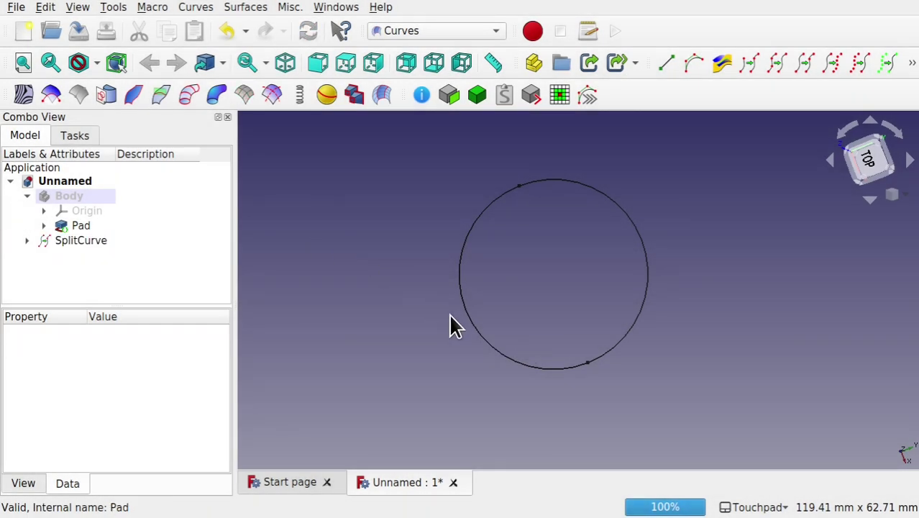
Step: Show the body, create a split curve from the hole's circular edge on the bottom face, and hide the body again
{"action": "left_click", "coordinate": [79, 198]}
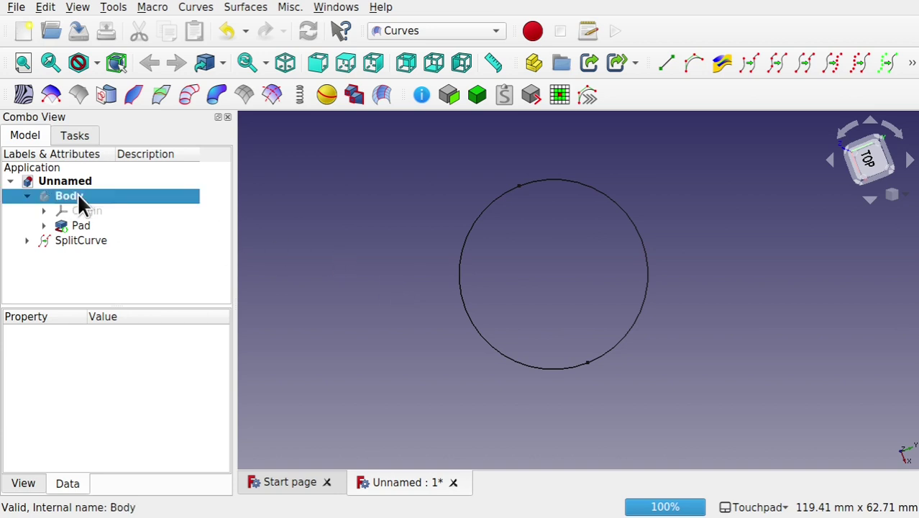
{"action": "key", "text": "space"}
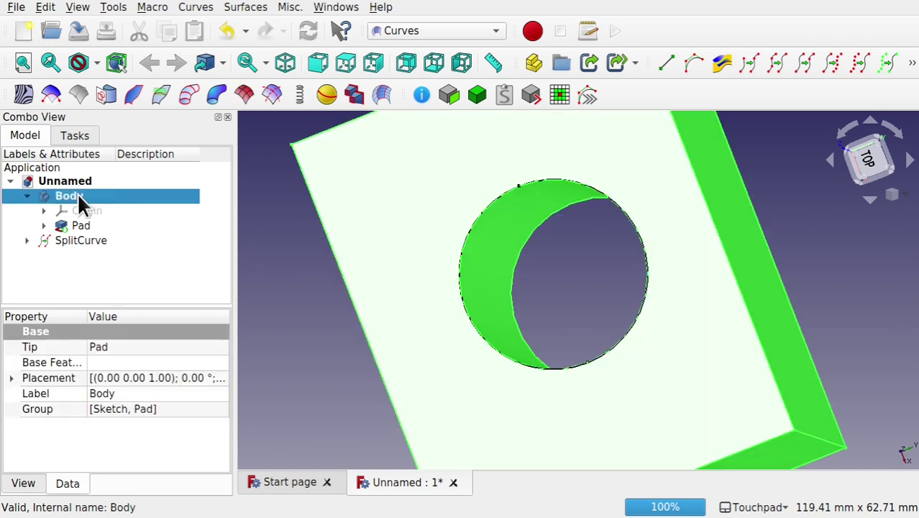
{"action": "left_click", "coordinate": [530, 252]}
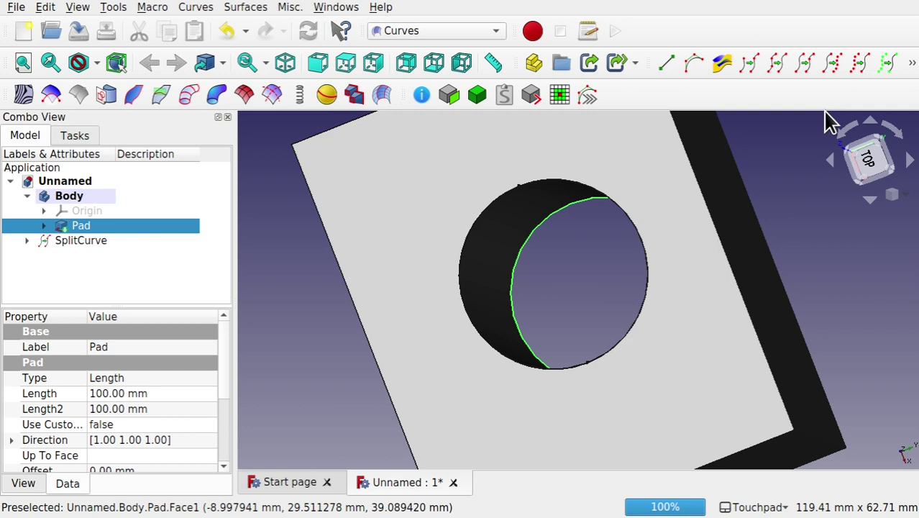
{"action": "left_click", "coordinate": [798, 62]}
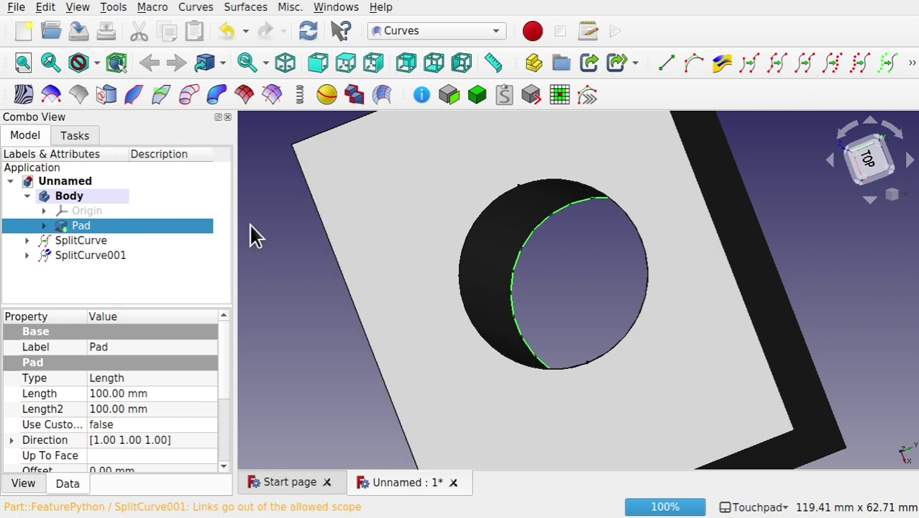
{"action": "left_click", "coordinate": [88, 196]}
{"action": "key", "text": "space"}
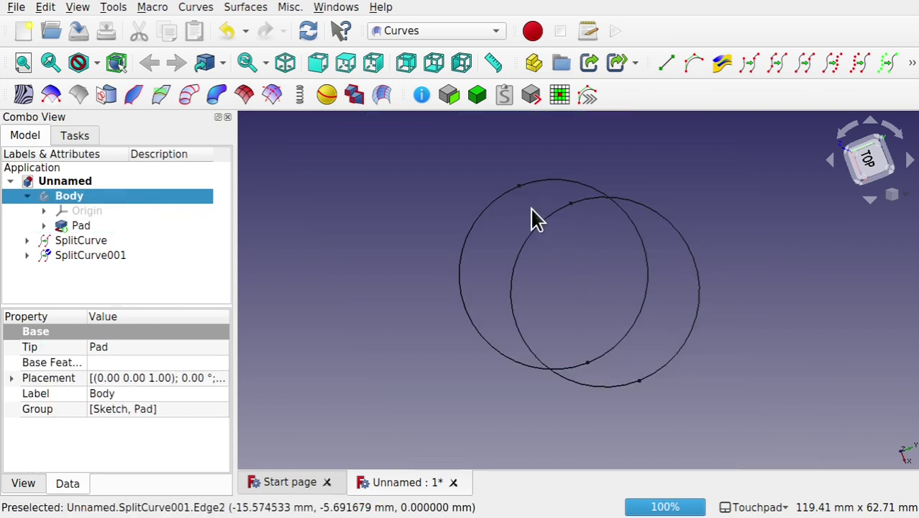
Step: Create a line joining the matching 50% split vertices of the top and bottom split circles
{"action": "mouse_move", "coordinate": [524, 198]}
{"action": "middle_mouse_down"}
{"action": "mouse_move", "coordinate": [550, 233]}
{"action": "mouse_move", "coordinate": [527, 180]}
{"action": "middle_mouse_up"}
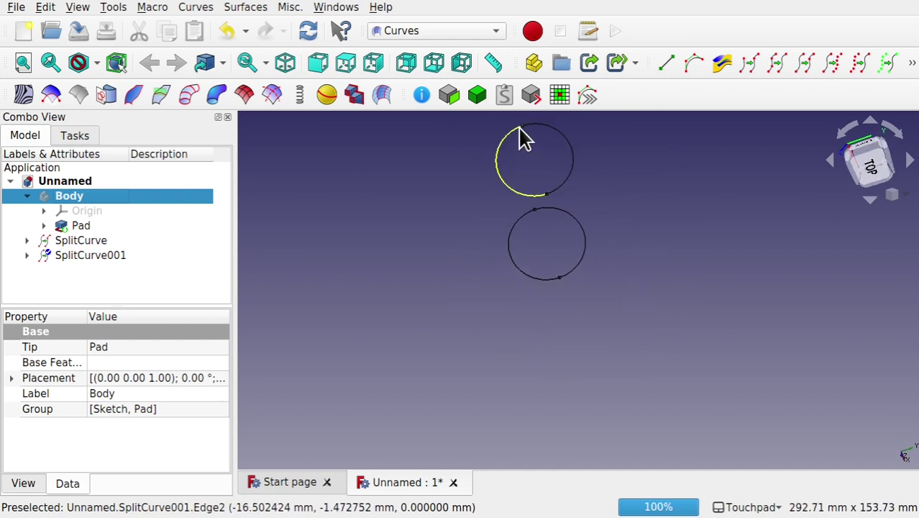
{"action": "left_click", "coordinate": [529, 175]}
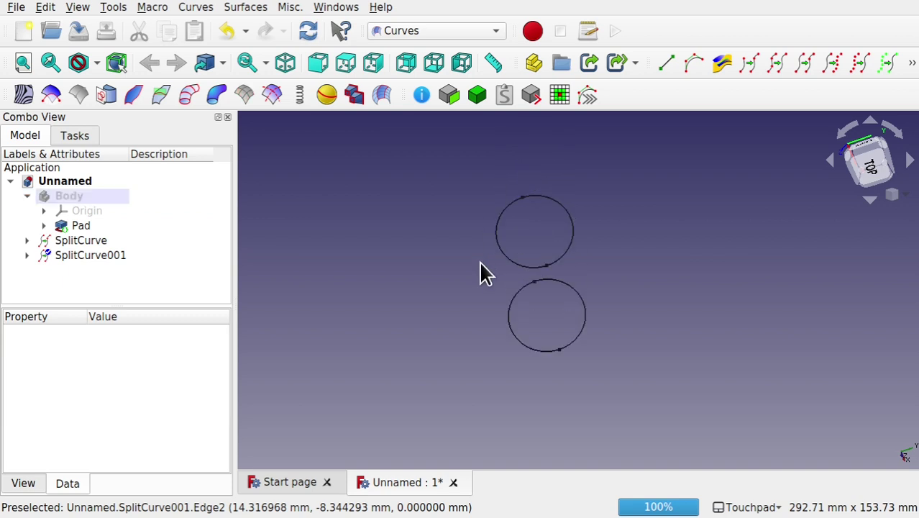
{"action": "scroll", "coordinate": [494, 273], "scroll_direction": "up", "scroll_amount": 5}
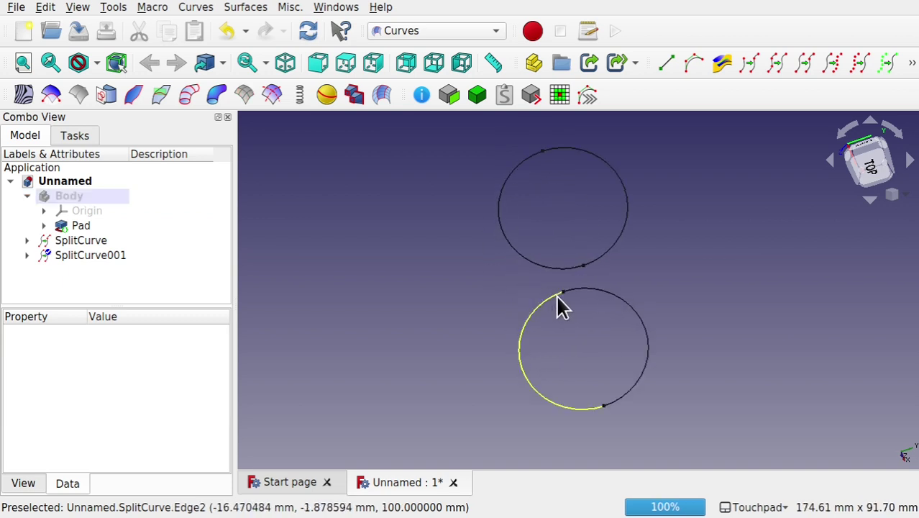
{"action": "left_click", "coordinate": [563, 294]}
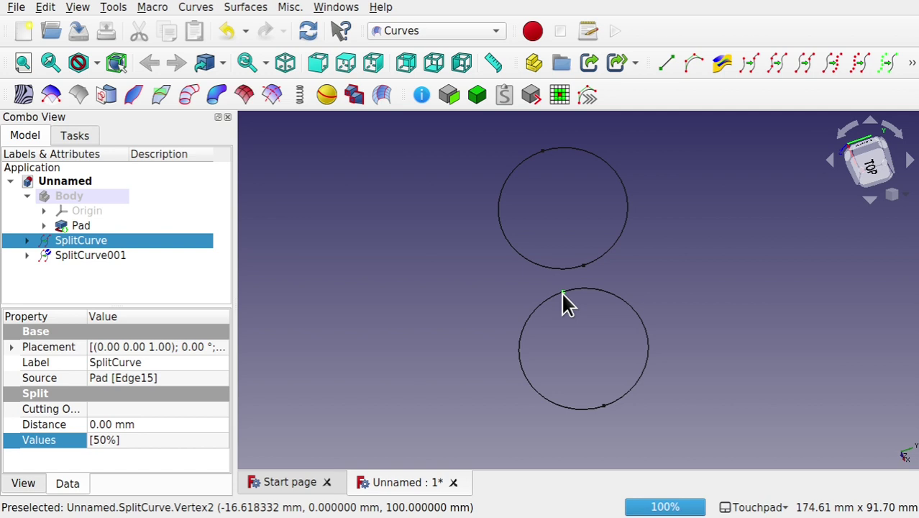
{"action": "left_click", "coordinate": [541, 152], "text": "ctrl"}
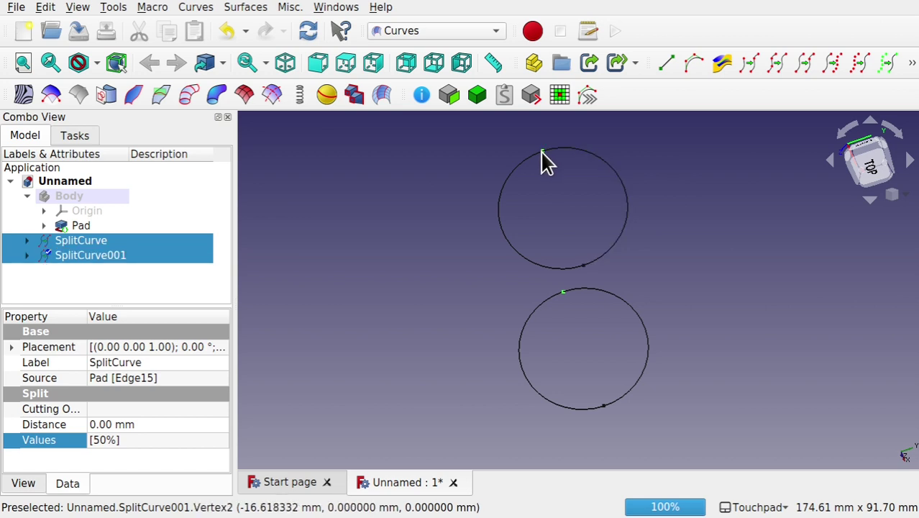
{"action": "left_click", "coordinate": [672, 58]}
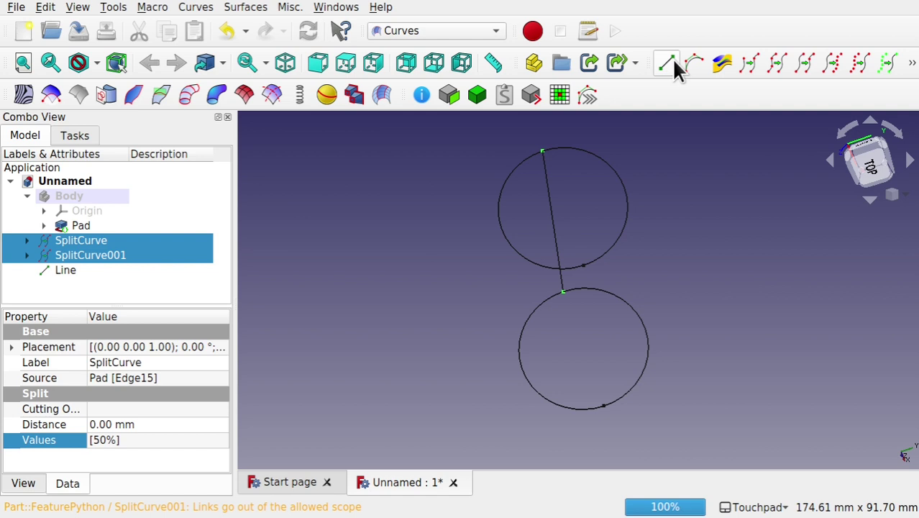
Step: Connect the start vertices of the two split circles, on the opposite side from the first line, with a second line
{"action": "middle_click_drag", "start_coordinate": [616, 277], "coordinate": [640, 334]}
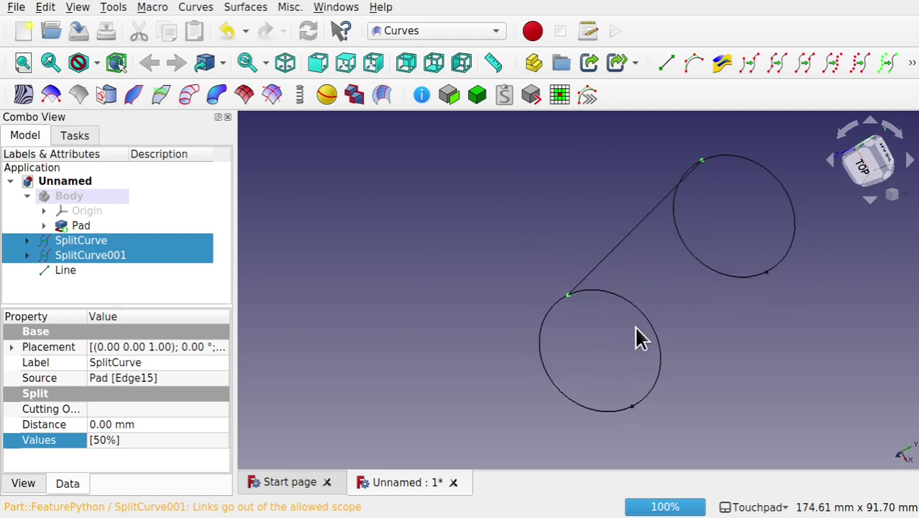
{"action": "left_click", "coordinate": [631, 404]}
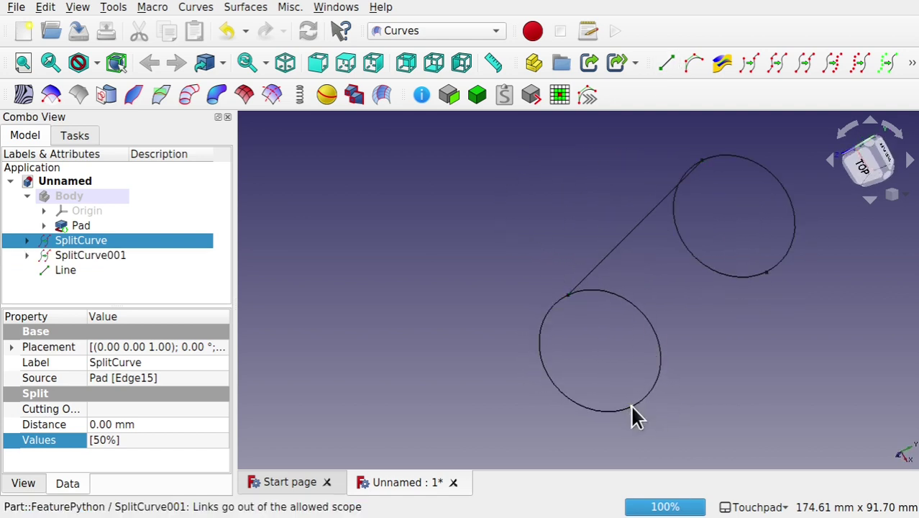
{"action": "left_click", "coordinate": [765, 271], "text": "ctrl"}
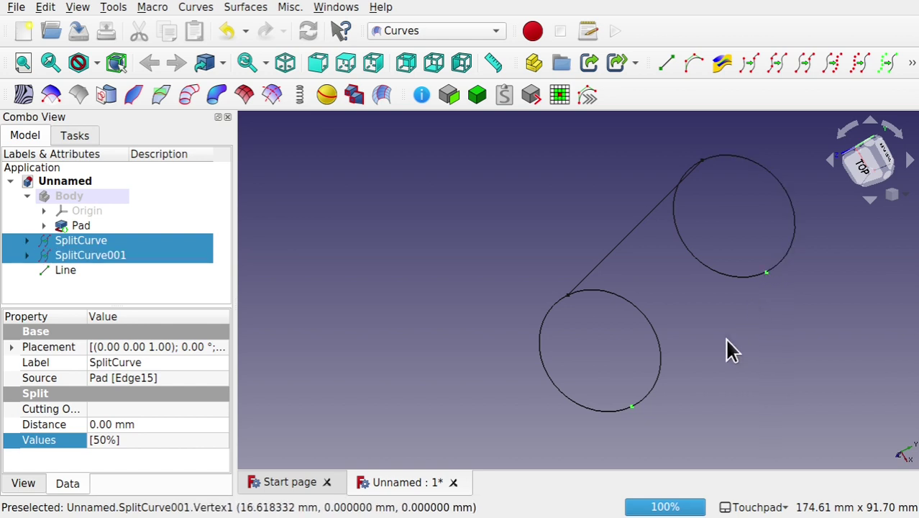
{"action": "left_click", "coordinate": [666, 64]}
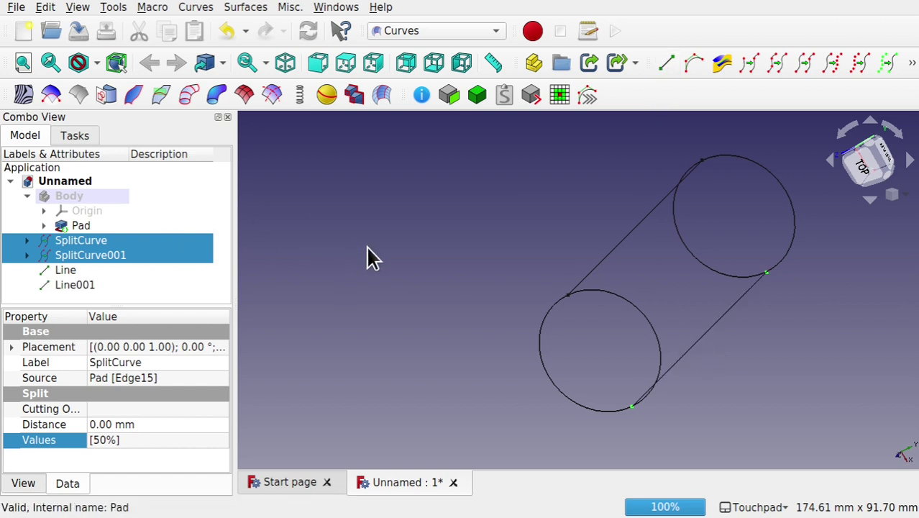
{"action": "left_click", "coordinate": [407, 237]}
Step: Compare the curve frame with the body by showing and hiding the body, and examine the frame from the top and rear
{"action": "middle_click_drag", "start_coordinate": [523, 264], "coordinate": [479, 223]}
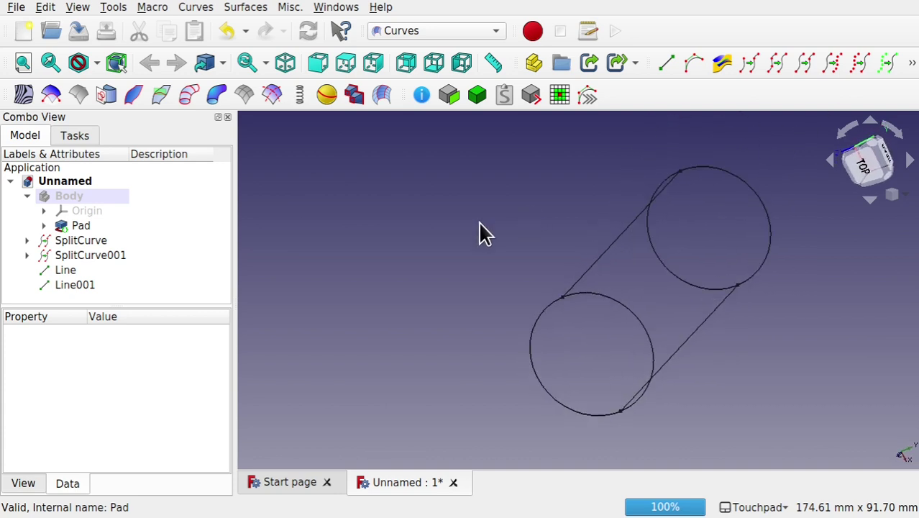
{"action": "left_click", "coordinate": [62, 196]}
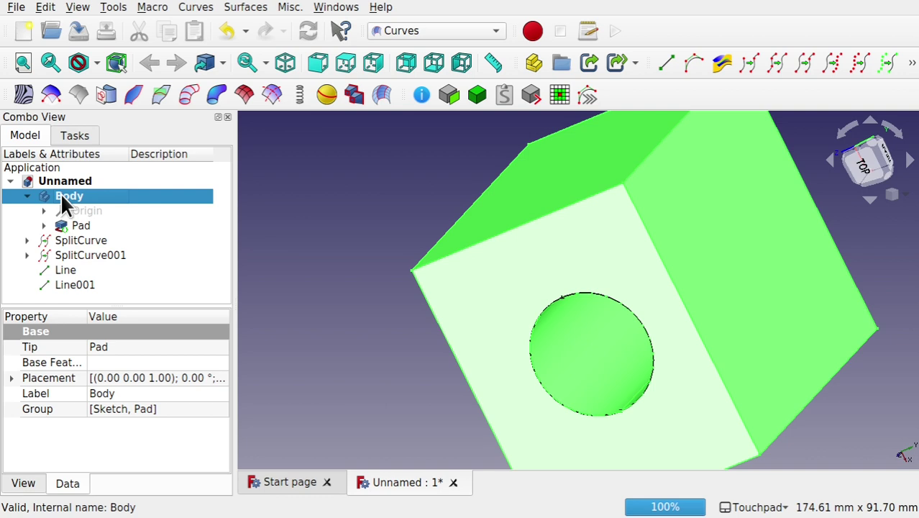
{"action": "key", "text": "space"}
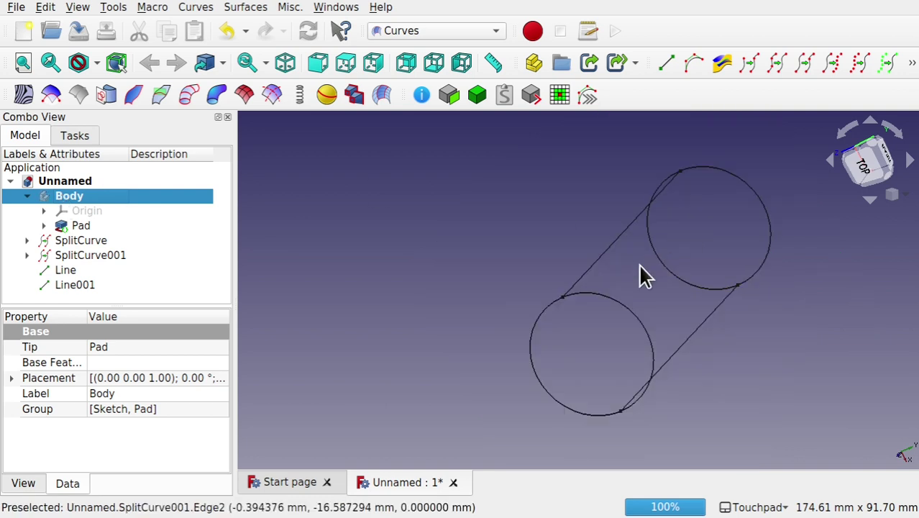
{"action": "left_click", "coordinate": [867, 173]}
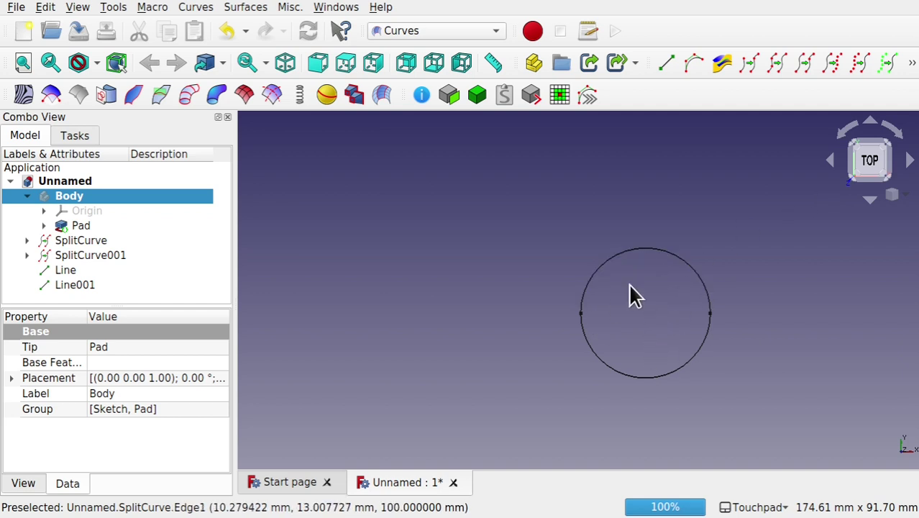
{"action": "left_click_drag", "start_coordinate": [779, 165], "coordinate": [765, 199], "text": "alt"}
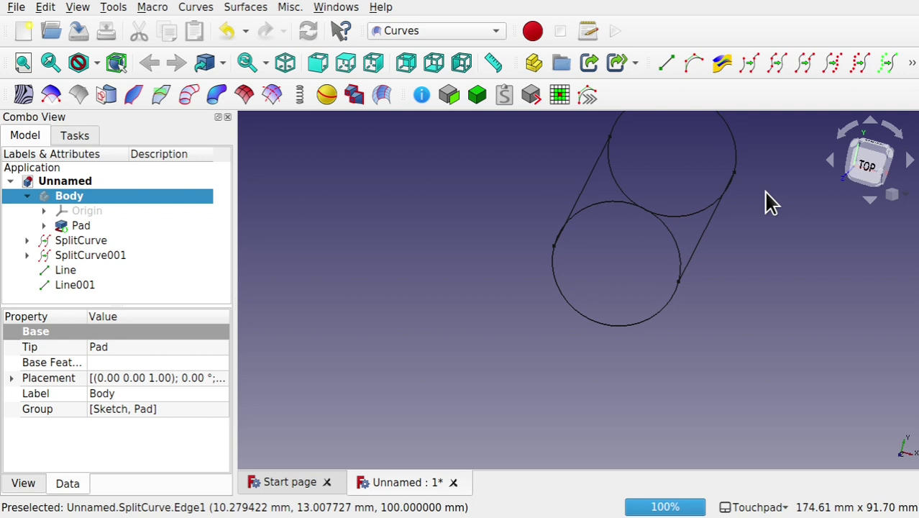
{"action": "left_click_drag", "start_coordinate": [785, 165], "coordinate": [834, 133], "text": "alt"}
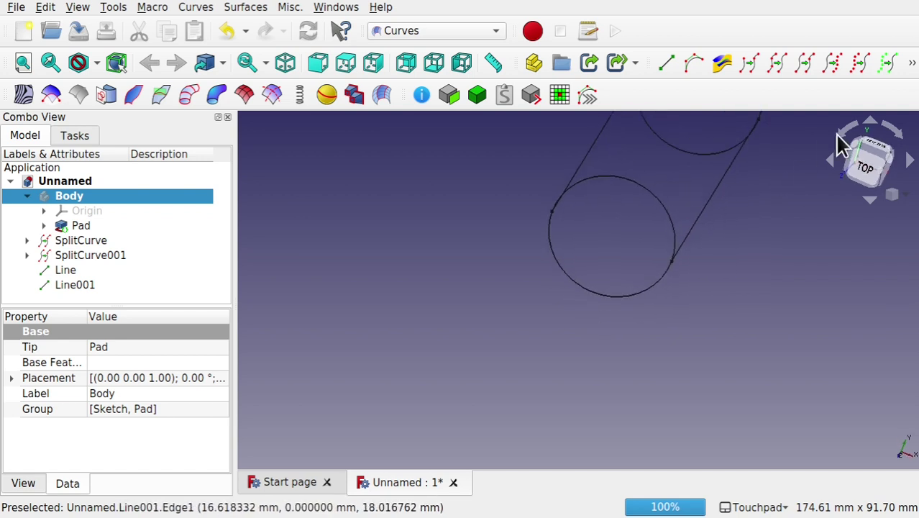
{"action": "left_click", "coordinate": [879, 153]}
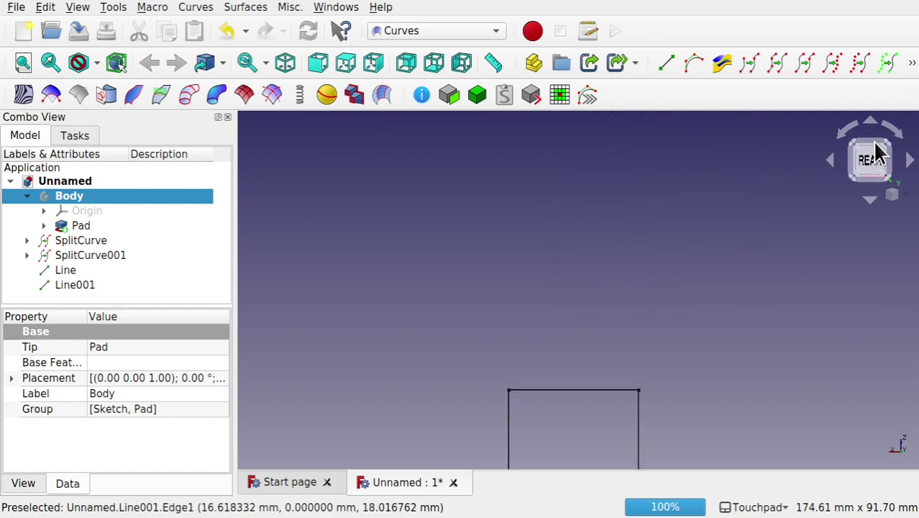
Step: Create a profile support plane between the two vertical lines of the frame, near their lower ends
{"action": "left_click", "coordinate": [699, 329]}
{"action": "scroll", "coordinate": [698, 330], "scroll_direction": "down", "scroll_amount": 10}
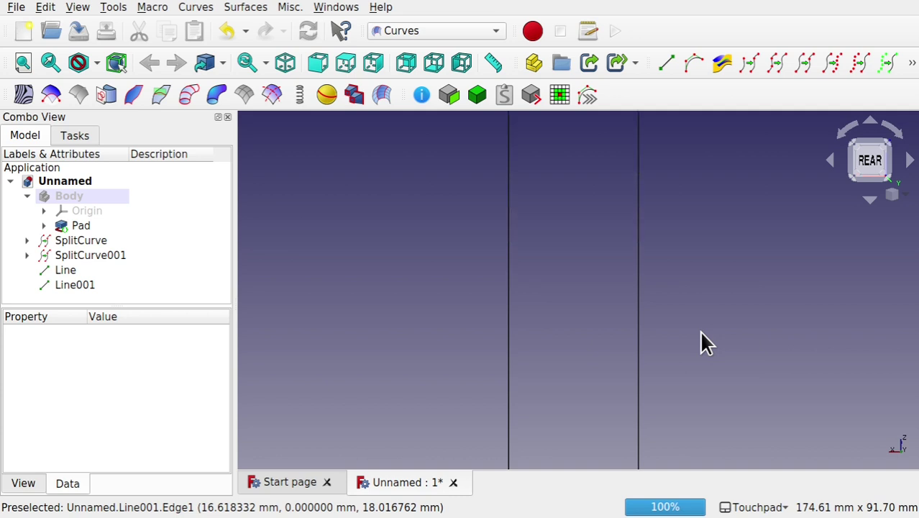
{"action": "left_click", "coordinate": [508, 339]}
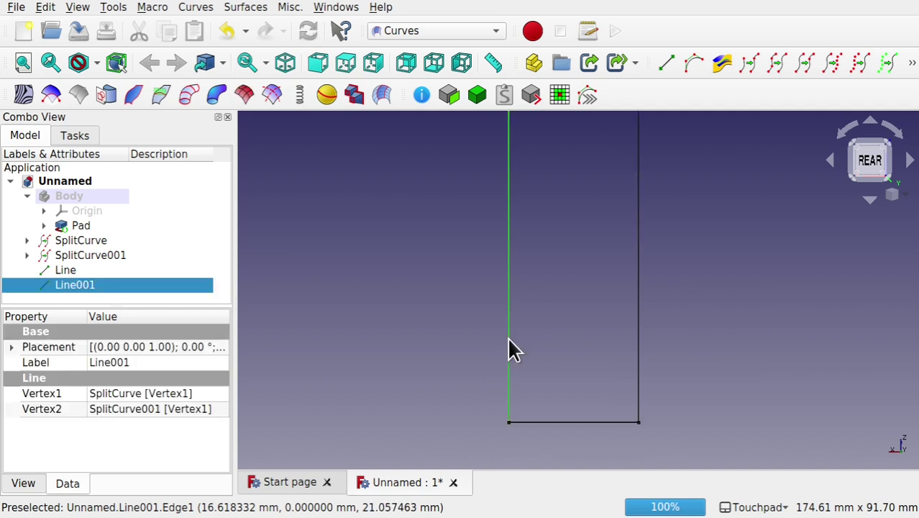
{"action": "left_click", "coordinate": [638, 345], "text": "ctrl"}
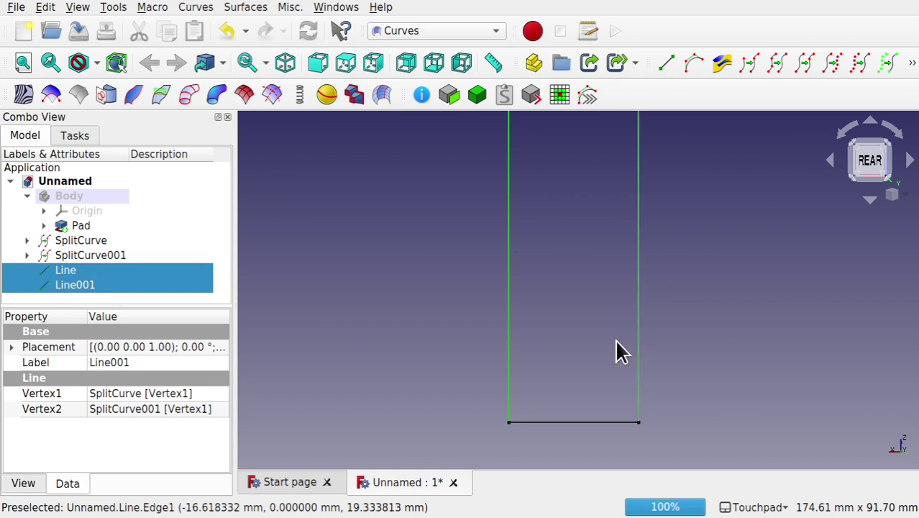
{"action": "left_click", "coordinate": [162, 95]}
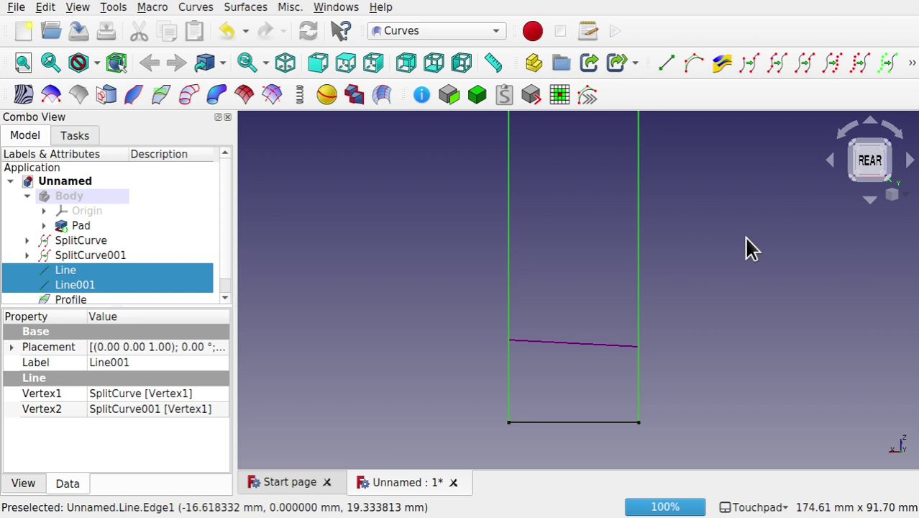
Step: Create a second, tilted profile support plane around mid-height, picking the two vertical lines at different heights
{"action": "left_click", "coordinate": [532, 199]}
{"action": "left_click", "coordinate": [509, 199]}
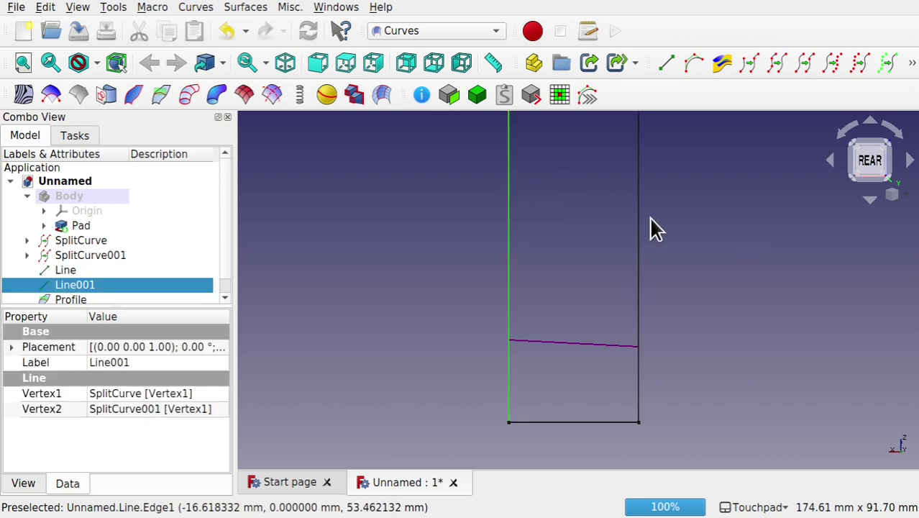
{"action": "left_click", "coordinate": [639, 169], "text": "ctrl"}
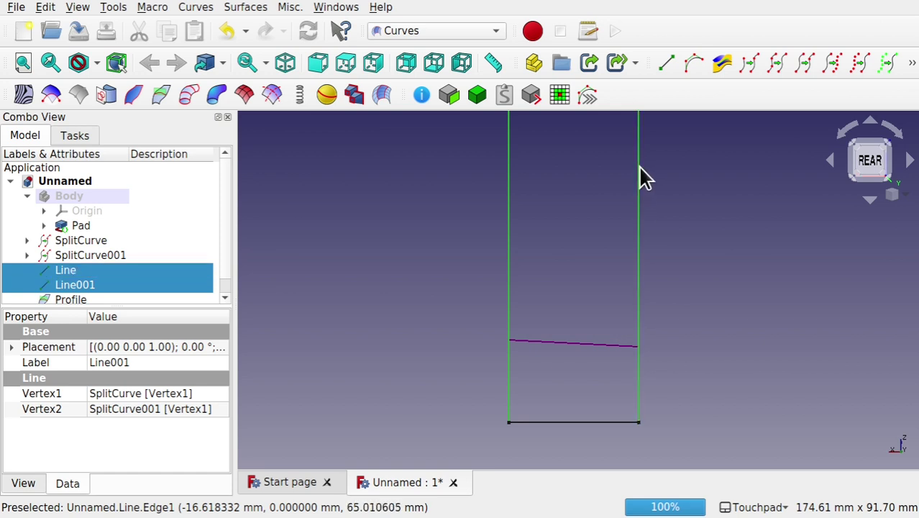
{"action": "left_click", "coordinate": [160, 96]}
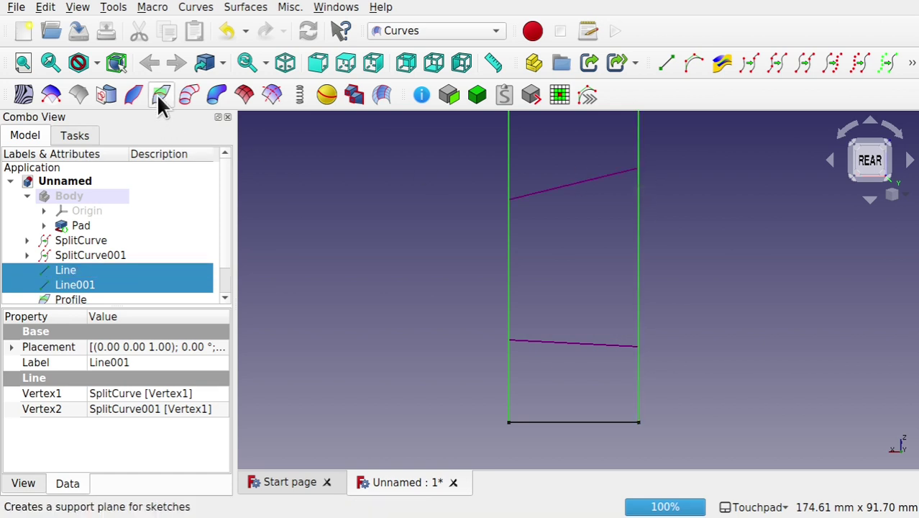
Step: Add a third, nearly level profile support plane between the two vertical lines, just below the upper circle
{"action": "left_click", "coordinate": [584, 299]}
{"action": "key", "text": "Up"}
{"action": "key", "text": "Up"}
{"action": "key", "text": "Up"}
{"action": "key", "text": "Up"}
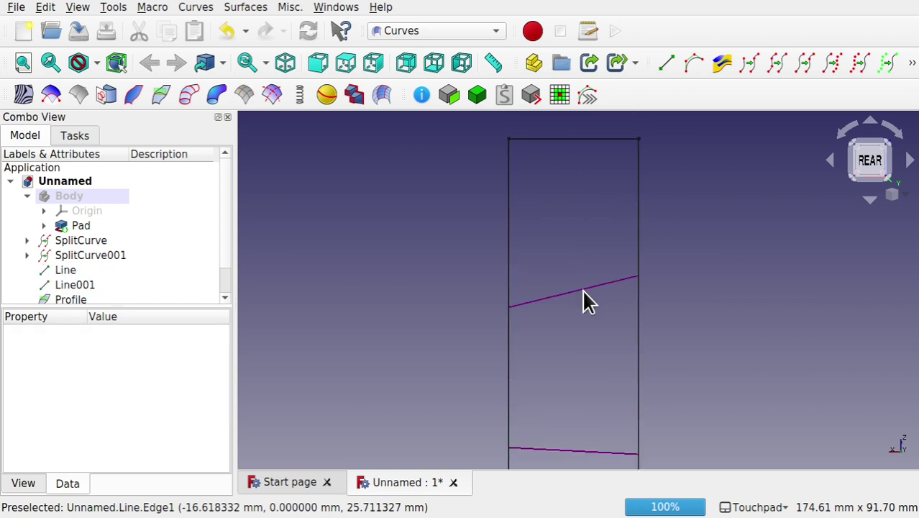
{"action": "left_click", "coordinate": [509, 282]}
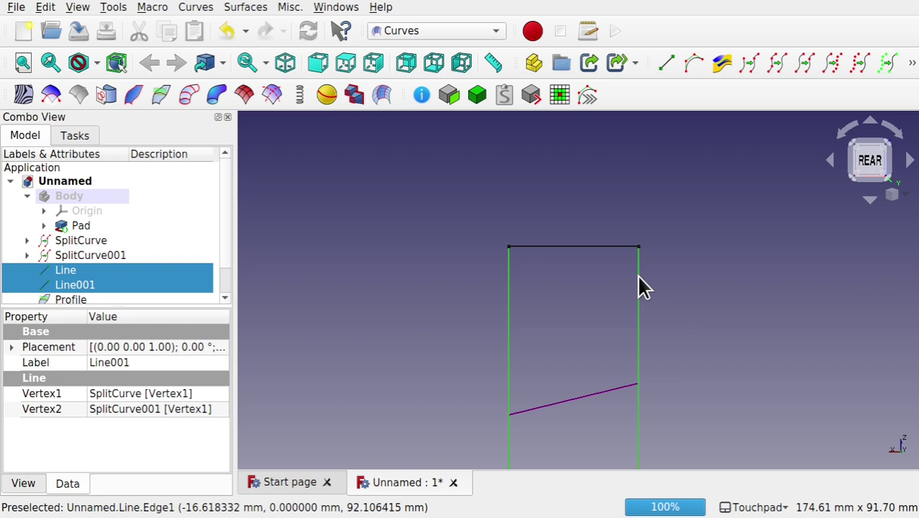
{"action": "left_click", "coordinate": [161, 95]}
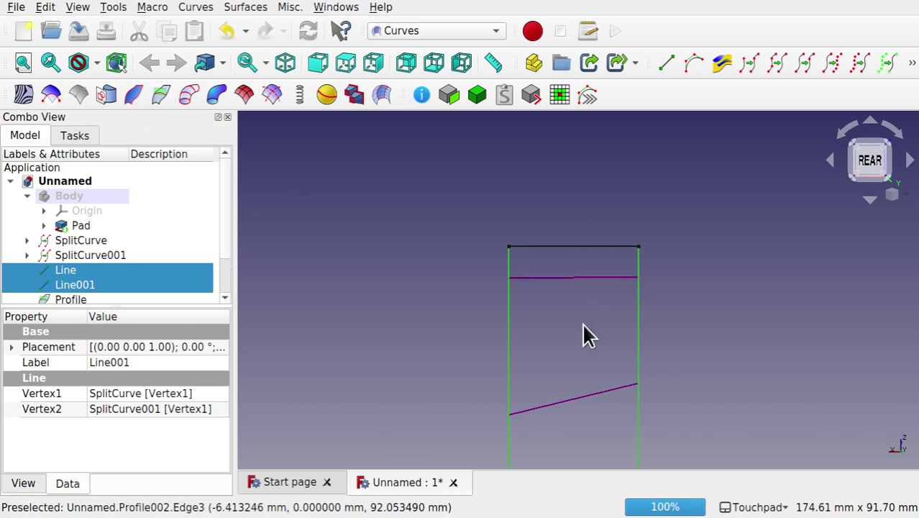
Step: Examine the three support planes and how they sit between the two circles from below and at oblique angles
{"action": "scroll", "coordinate": [585, 336], "scroll_direction": "down", "scroll_amount": 5}
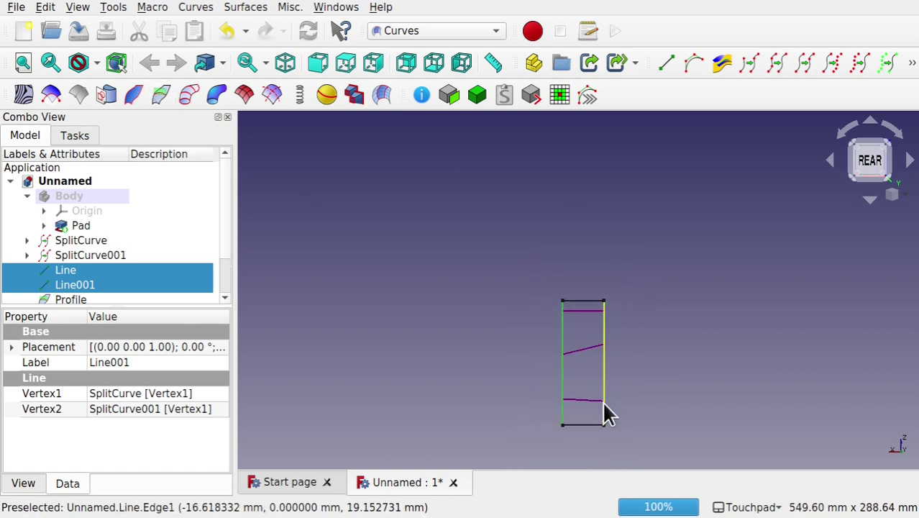
{"action": "left_click_drag", "start_coordinate": [601, 400], "coordinate": [592, 339], "text": "alt"}
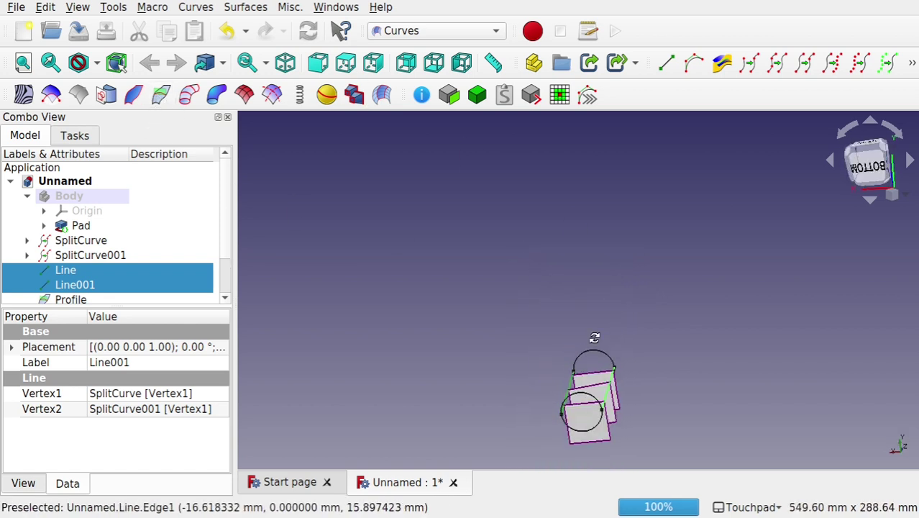
{"action": "left_click", "coordinate": [636, 428]}
{"action": "scroll", "coordinate": [591, 423], "scroll_direction": "up", "scroll_amount": 5}
{"action": "left_click_drag", "start_coordinate": [593, 415], "coordinate": [477, 389], "text": "alt"}
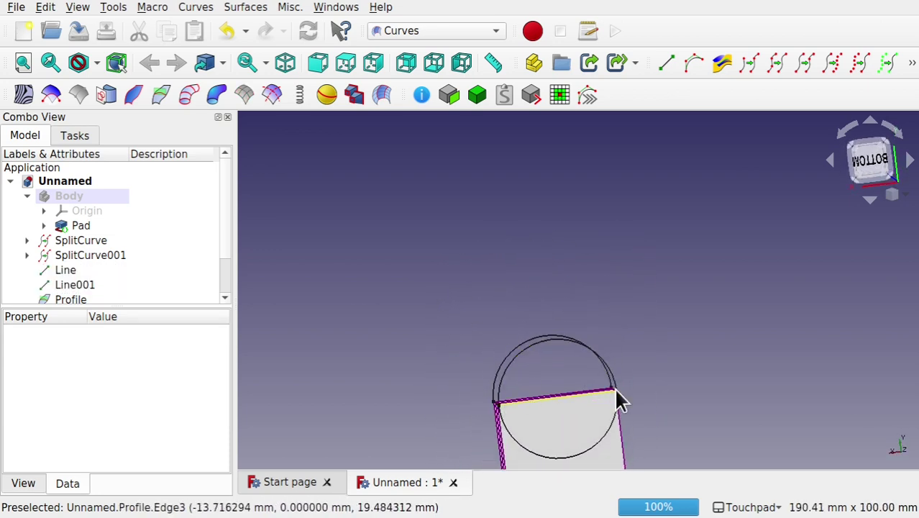
{"action": "left_click_drag", "start_coordinate": [614, 387], "coordinate": [569, 371], "text": "alt"}
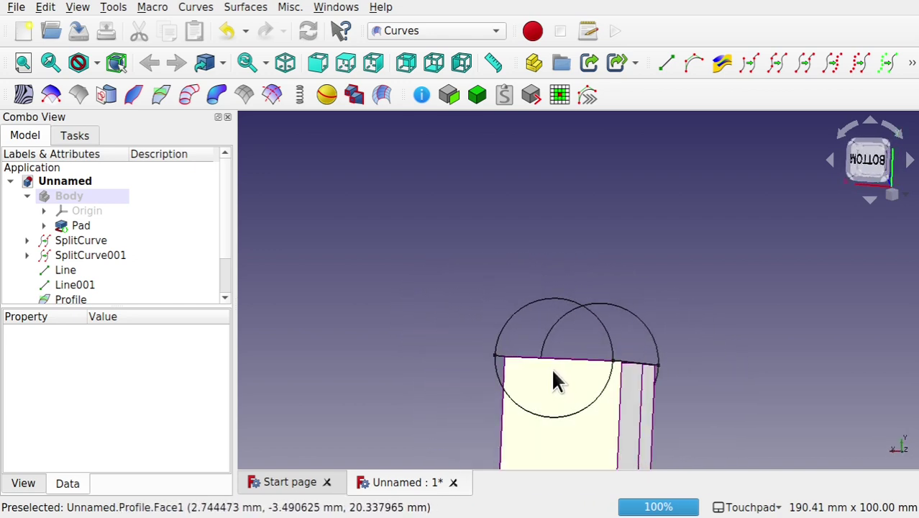
{"action": "left_click_drag", "start_coordinate": [593, 337], "coordinate": [523, 346], "text": "alt"}
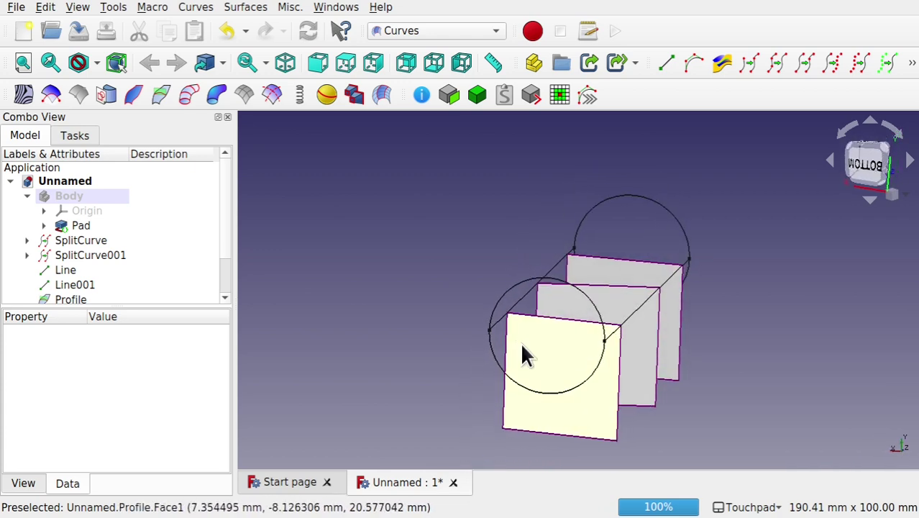
Step: Show the body to compare the support planes with its hole, and hide the body again
{"action": "left_click", "coordinate": [64, 194]}
{"action": "key", "text": "space"}
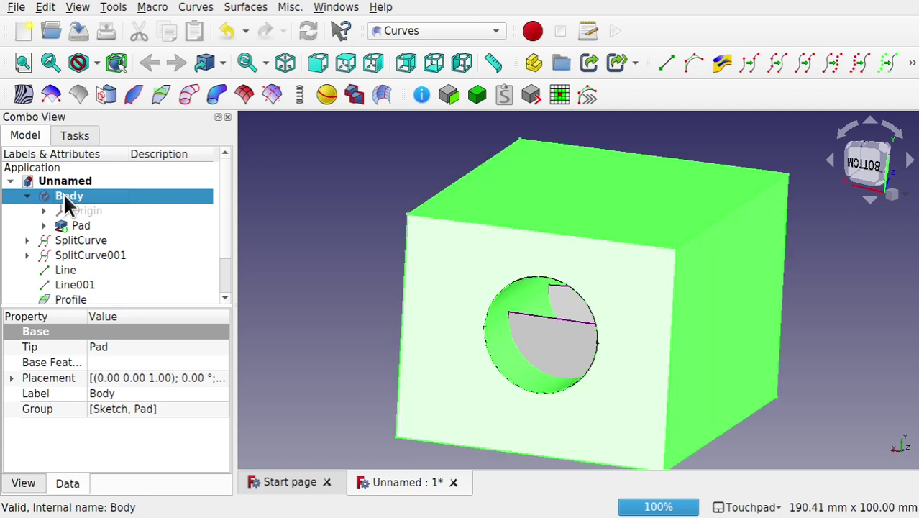
{"action": "mouse_move", "coordinate": [535, 361]}
{"action": "left_mouse_down", "text": "alt"}
{"action": "mouse_move", "coordinate": [587, 328]}
{"action": "mouse_move", "coordinate": [546, 342]}
{"action": "mouse_move", "coordinate": [580, 347]}
{"action": "mouse_move", "coordinate": [536, 268]}
{"action": "mouse_move", "coordinate": [589, 272]}
{"action": "mouse_move", "coordinate": [568, 281]}
{"action": "mouse_move", "coordinate": [557, 305]}
{"action": "mouse_move", "coordinate": [503, 303]}
{"action": "mouse_move", "coordinate": [642, 347]}
{"action": "mouse_move", "coordinate": [721, 314]}
{"action": "mouse_move", "coordinate": [634, 297]}
{"action": "left_mouse_up", "text": "alt"}
{"action": "key", "text": "space"}
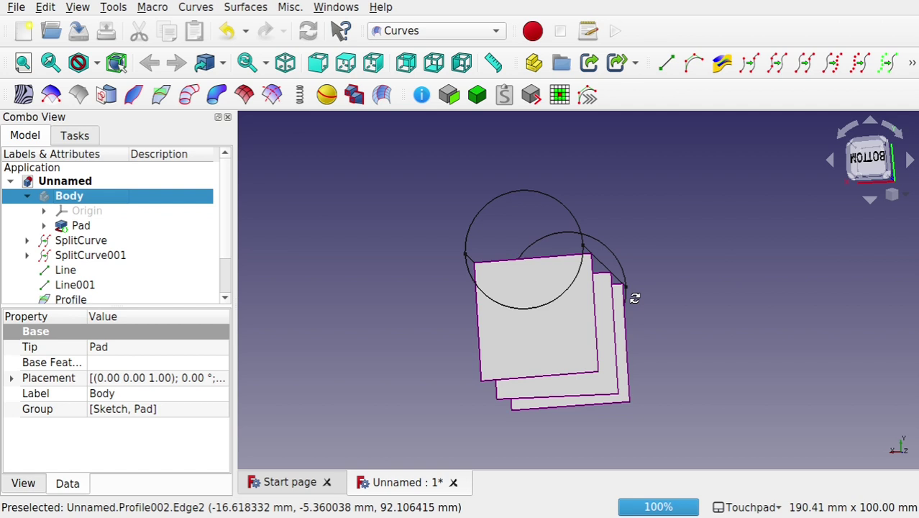
{"action": "left_click_drag", "start_coordinate": [634, 298], "coordinate": [546, 252], "text": "alt"}
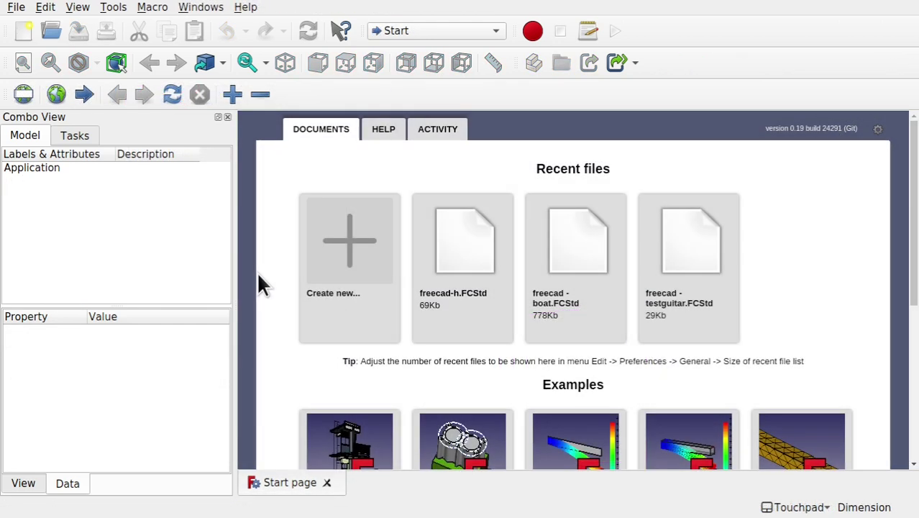
Step: Create a new document and locate the Profile support plane command in the Curves workbench
{"action": "left_click", "coordinate": [348, 269]}
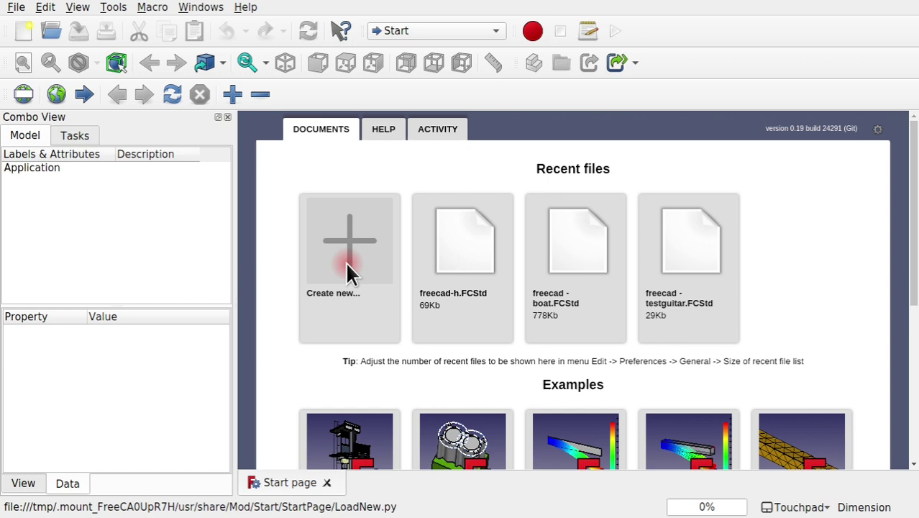
{"action": "left_click", "coordinate": [433, 28]}
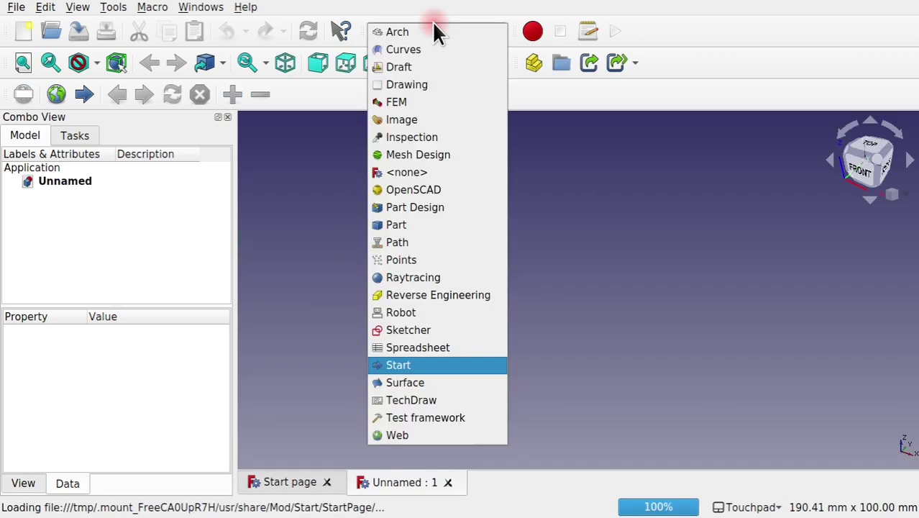
{"action": "left_click", "coordinate": [433, 56]}
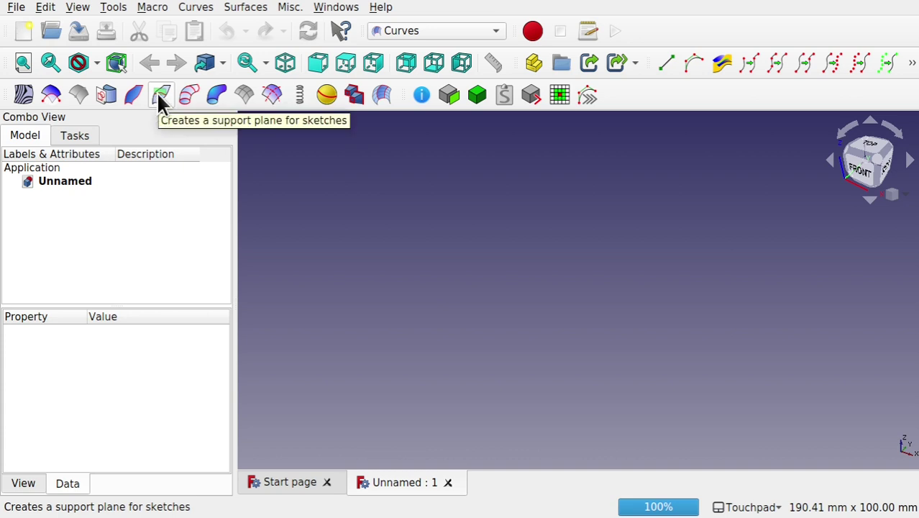
{"action": "left_click", "coordinate": [248, 9]}
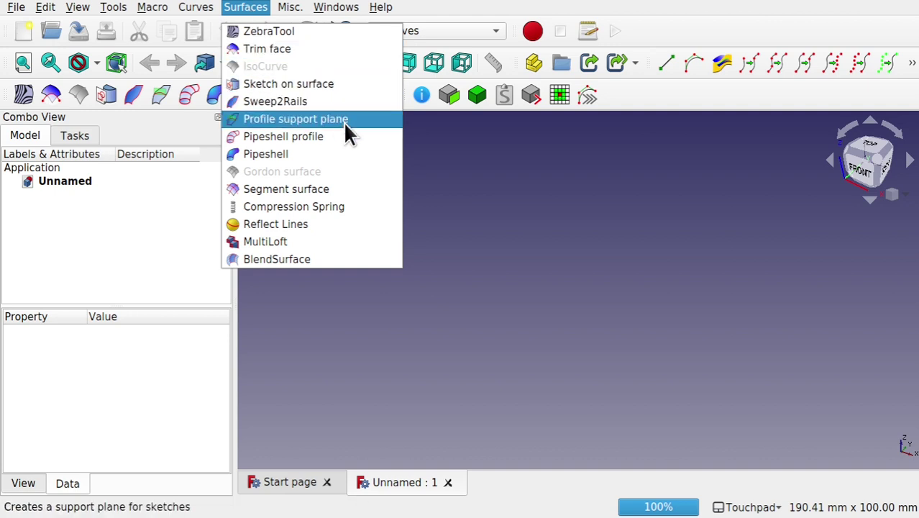
{"action": "left_click", "coordinate": [343, 372]}
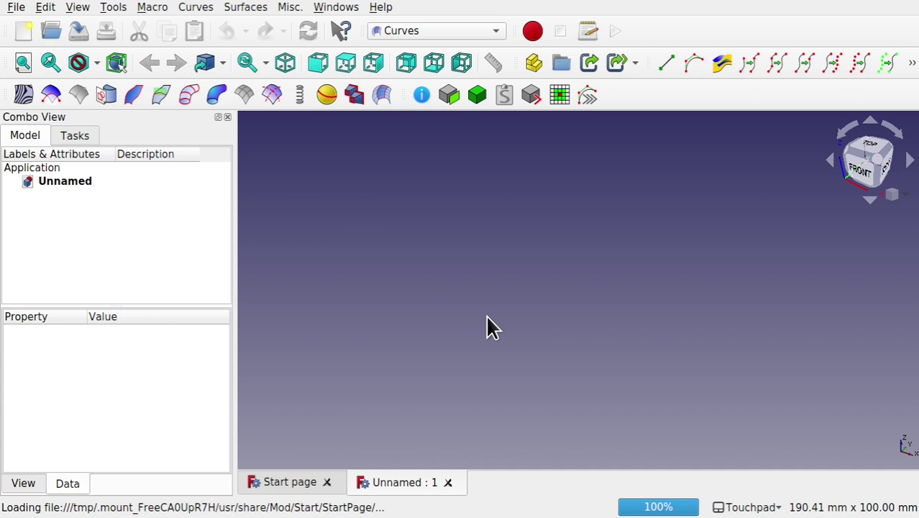
Step: Switch to the Sketcher workbench and create a new sketch on the XY-Plane with 0.00 mm offset
{"action": "left_click", "coordinate": [422, 30]}
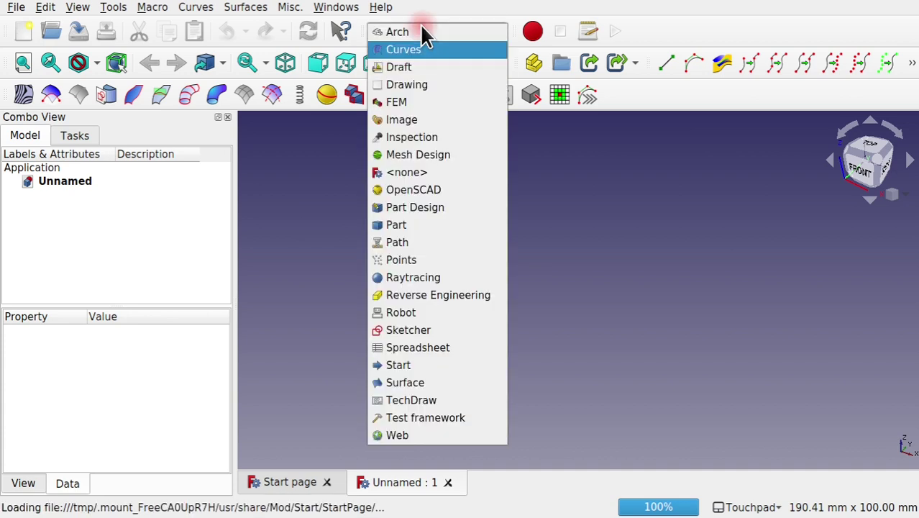
{"action": "left_click", "coordinate": [422, 329]}
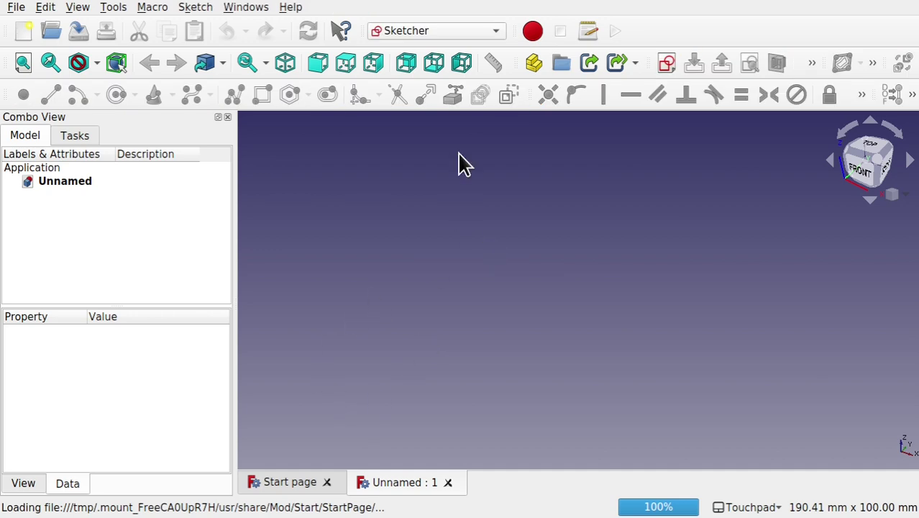
{"action": "left_click", "coordinate": [666, 63]}
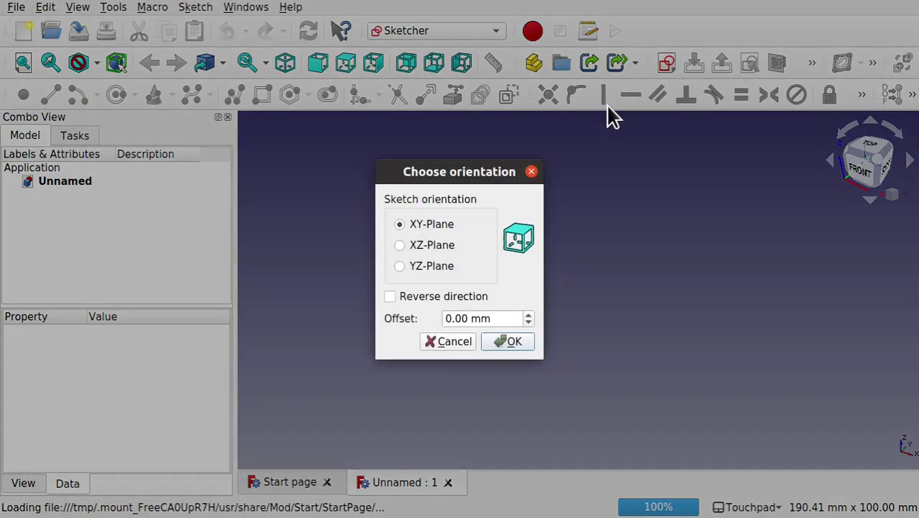
{"action": "left_click", "coordinate": [507, 341]}
Step: Draw a wavy B-spline with six control points running downward left of the vertical axis, starting near (-57, 42)
{"action": "left_click", "coordinate": [192, 95]}
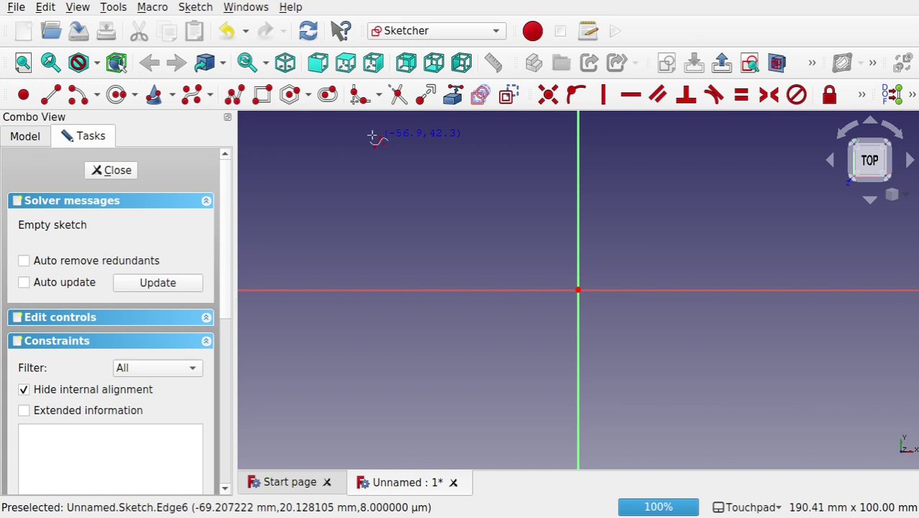
{"action": "left_click", "coordinate": [368, 134]}
{"action": "left_click", "coordinate": [323, 207]}
{"action": "left_click", "coordinate": [397, 278]}
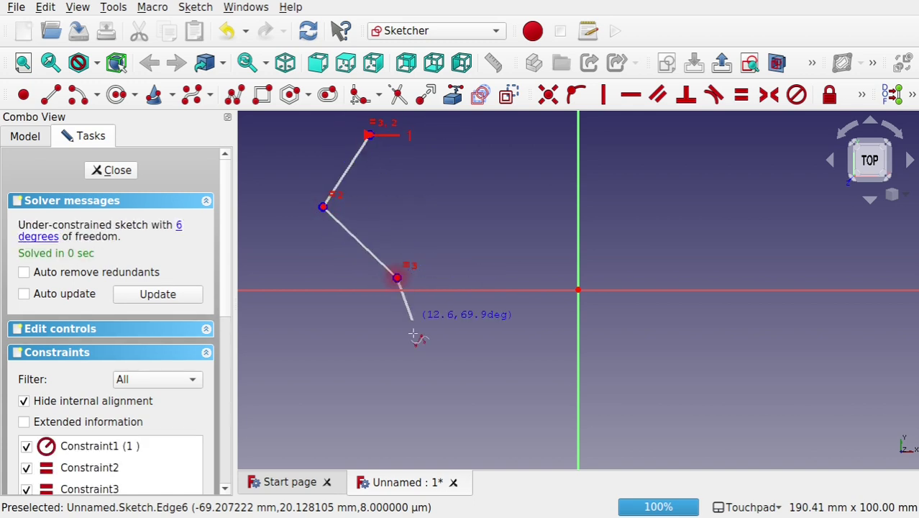
{"action": "left_click", "coordinate": [402, 343]}
{"action": "left_click", "coordinate": [318, 409]}
{"action": "left_click", "coordinate": [399, 444]}
{"action": "right_click", "coordinate": [400, 446]}
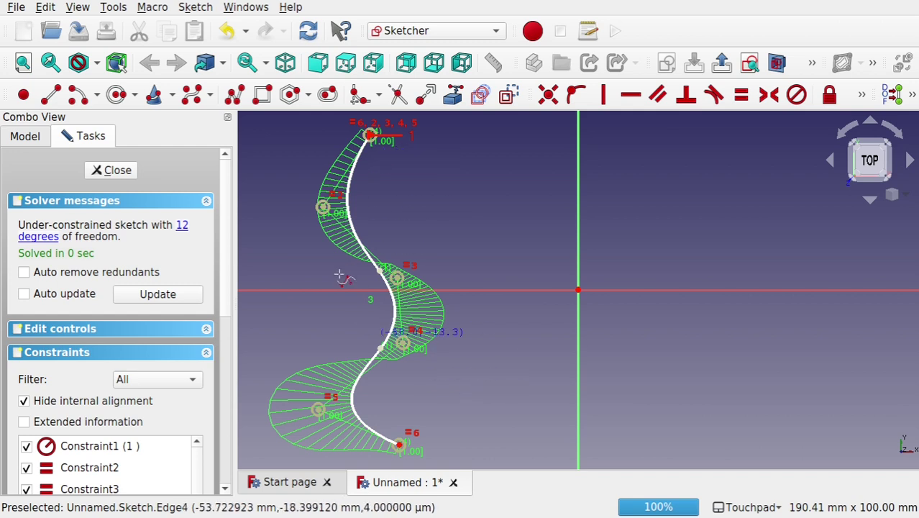
Step: Draw a vertical line between the B-spline and the vertical axis, from about (-11, 42) down to about y = -42
{"action": "left_click", "coordinate": [50, 94]}
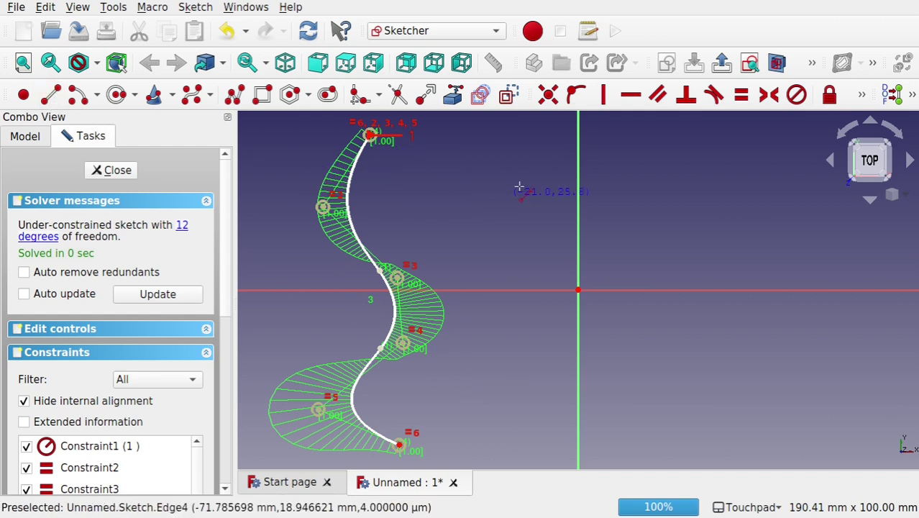
{"action": "left_click", "coordinate": [540, 139]}
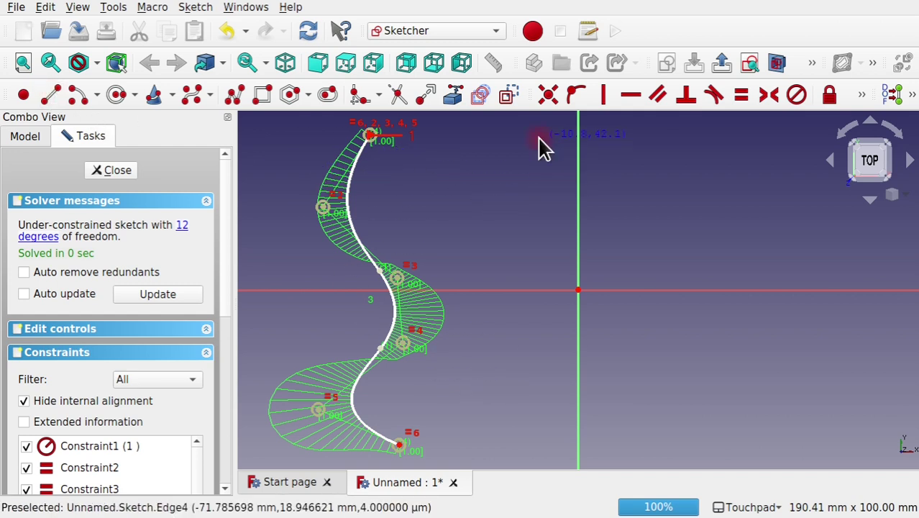
{"action": "left_click", "coordinate": [536, 439]}
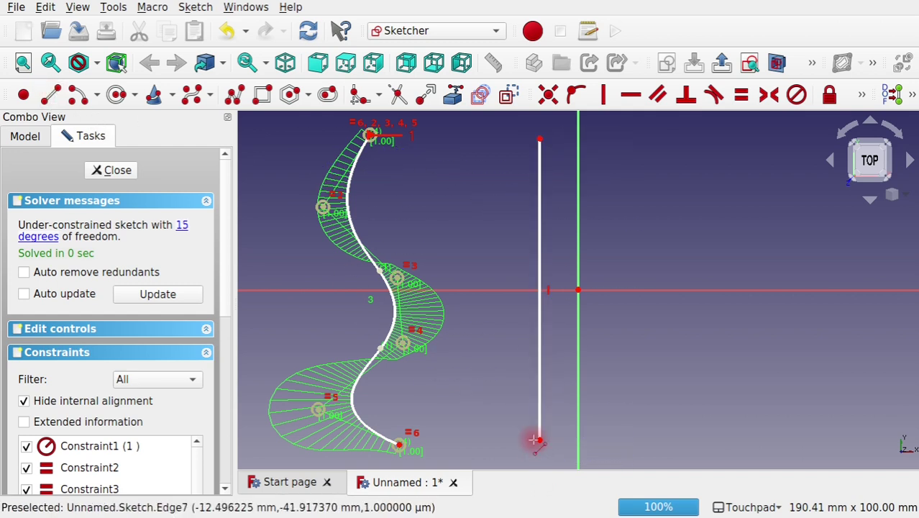
Step: Draw a three-segment zigzag polyline right of the vertical axis, with its first segment about 43 mm and its last about 36 mm long
{"action": "left_click", "coordinate": [234, 94]}
{"action": "left_click", "coordinate": [662, 140]}
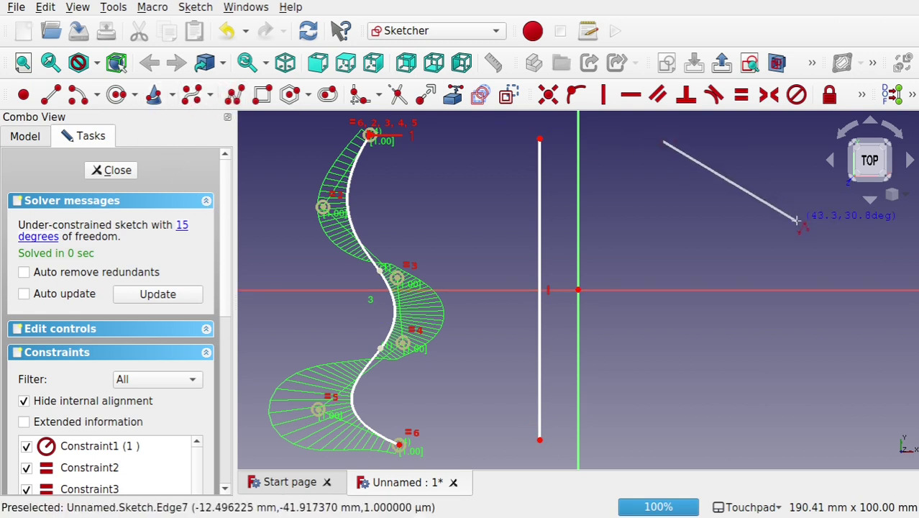
{"action": "left_click", "coordinate": [795, 220]}
{"action": "left_click", "coordinate": [693, 322]}
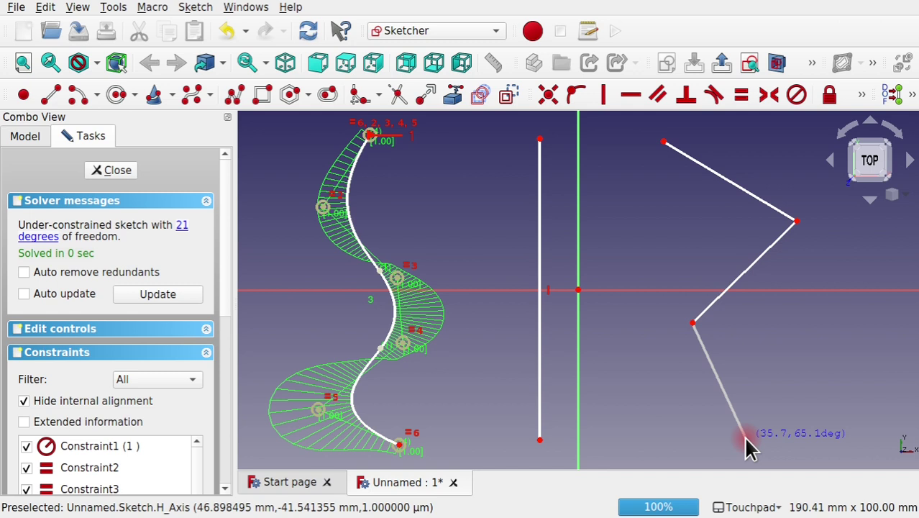
{"action": "left_click", "coordinate": [746, 437]}
{"action": "right_click", "coordinate": [745, 437]}
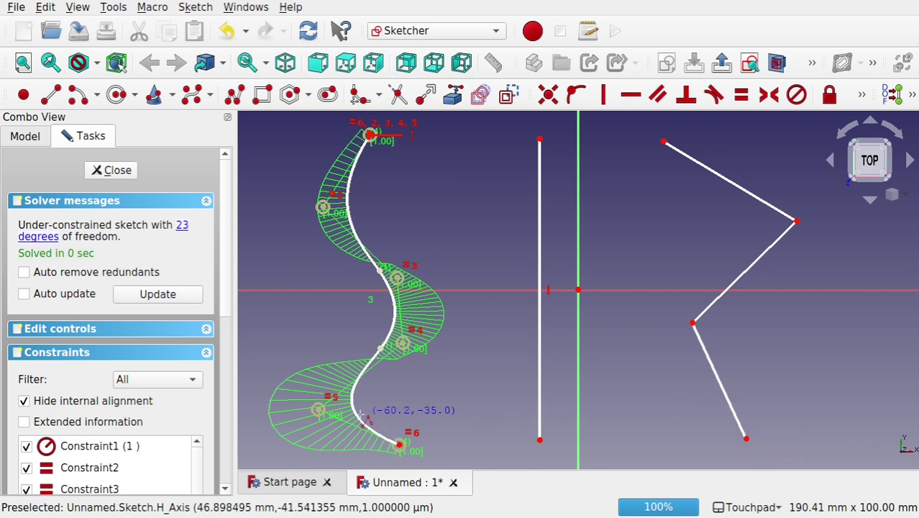
Step: Draw an arc by end points and rim point right of the zigzag, curving outward through about (86, -7)
{"action": "left_click", "coordinate": [97, 95]}
{"action": "left_click", "coordinate": [108, 134]}
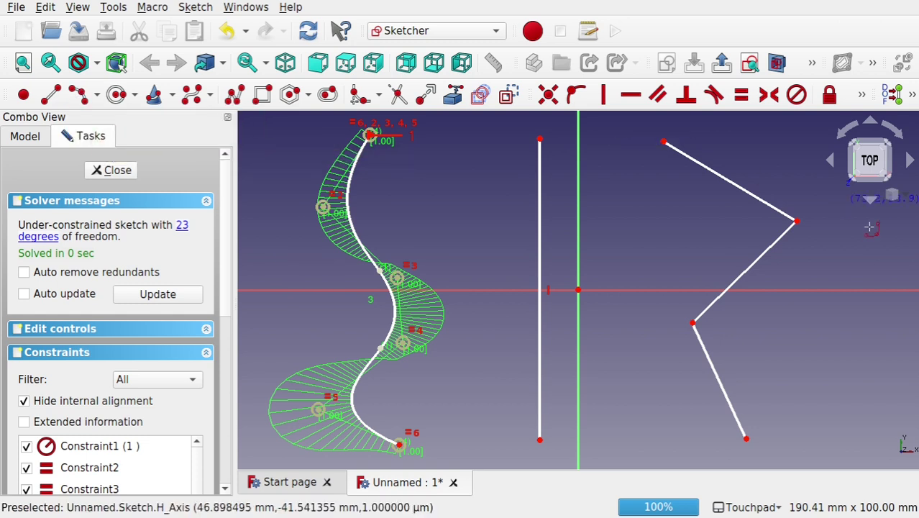
{"action": "left_click", "coordinate": [809, 149]}
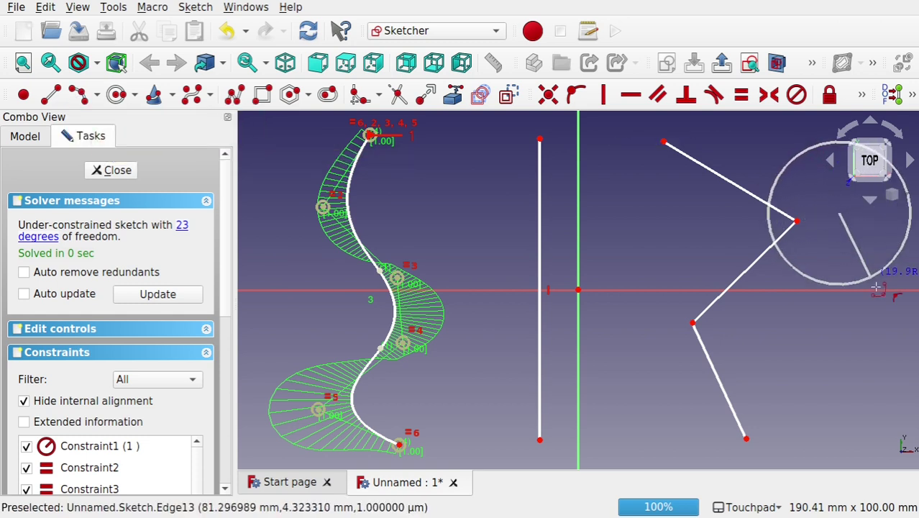
{"action": "left_click", "coordinate": [884, 439]}
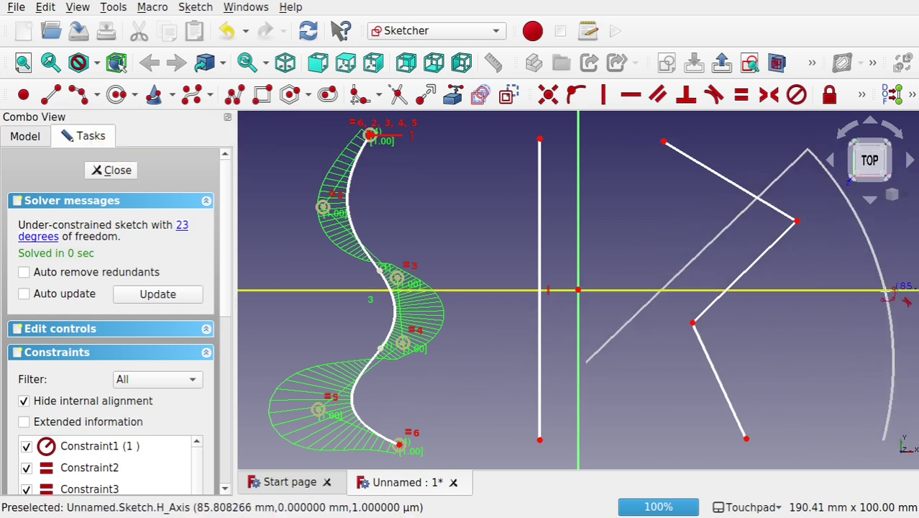
{"action": "left_click", "coordinate": [889, 315]}
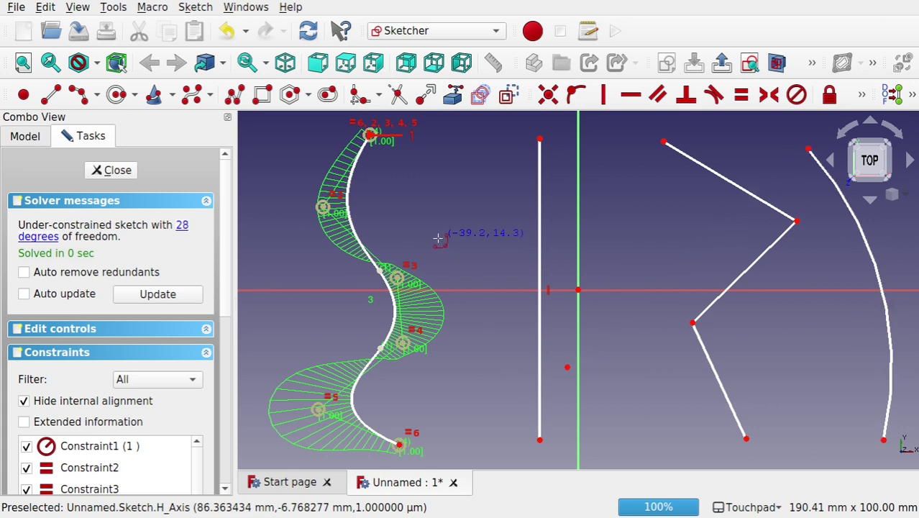
Step: Close the sketch, switch to the Curves workbench and view all the sketched curves from the top
{"action": "left_click", "coordinate": [115, 170]}
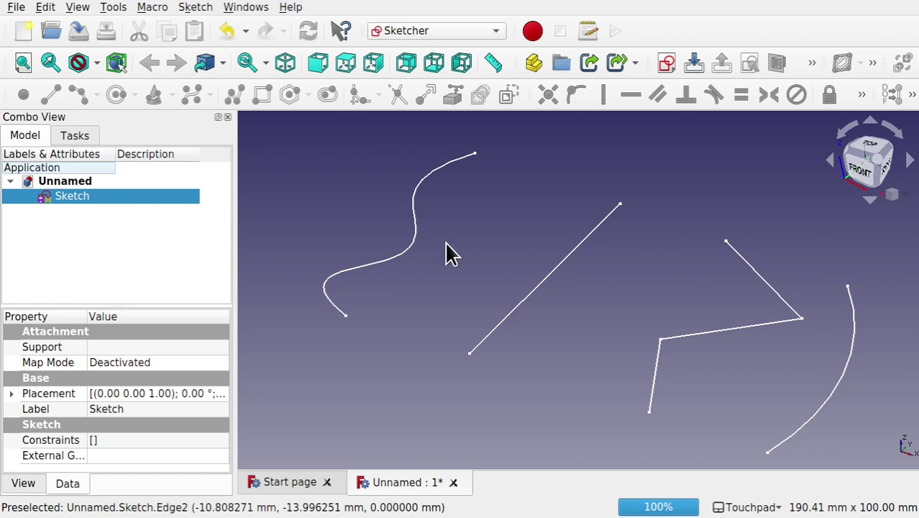
{"action": "left_click", "coordinate": [435, 31]}
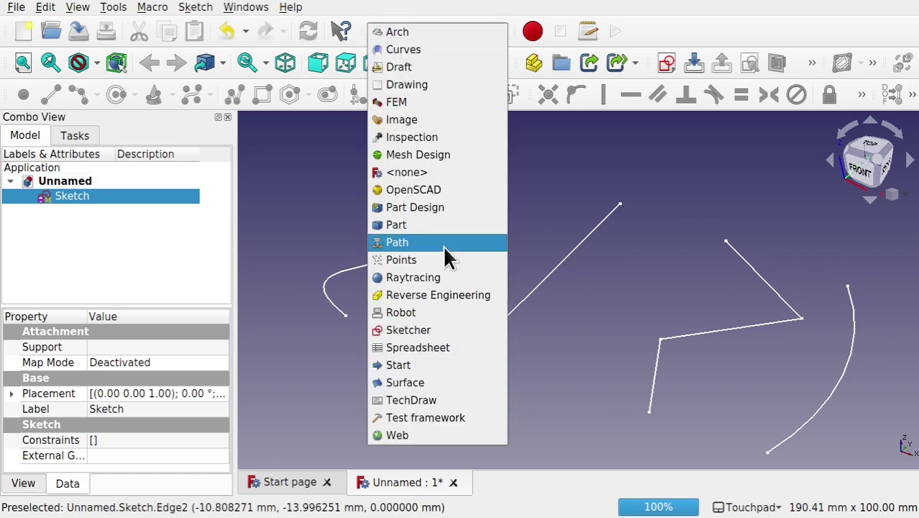
{"action": "left_click", "coordinate": [427, 51]}
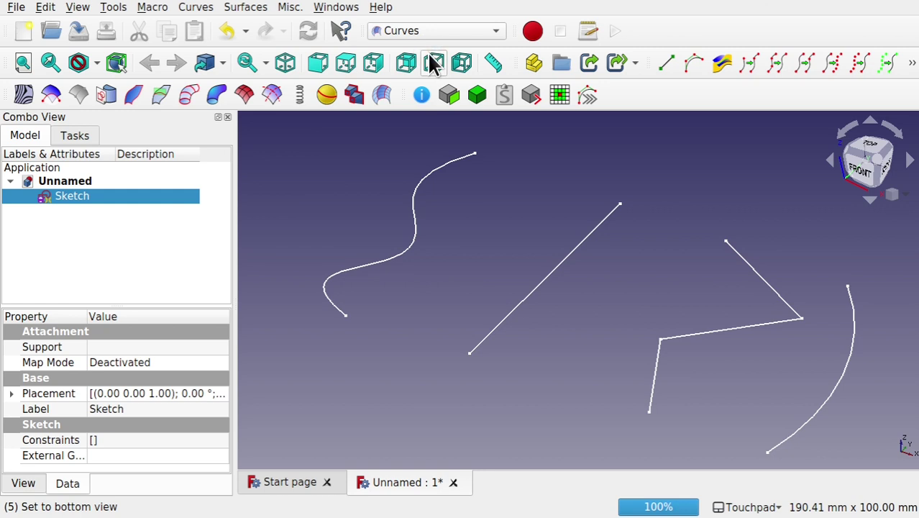
{"action": "left_click", "coordinate": [871, 147]}
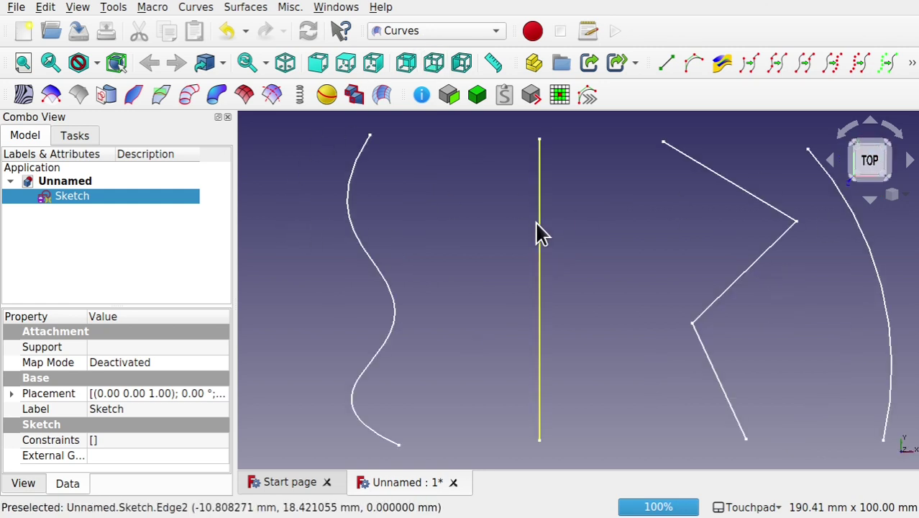
{"action": "scroll", "coordinate": [541, 234], "scroll_direction": "down", "scroll_amount": 2}
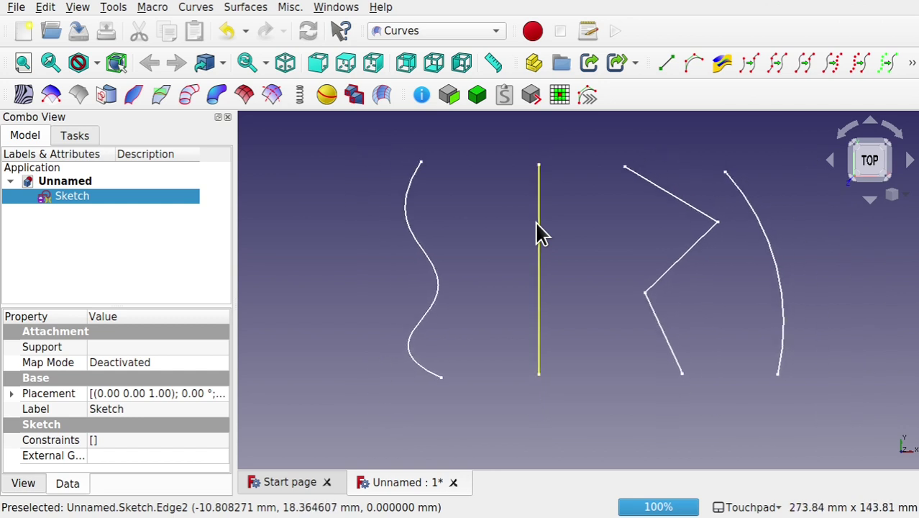
Step: Create a profile support plane between the middle of the B-spline and the upper part of the vertical line
{"action": "left_click", "coordinate": [460, 232]}
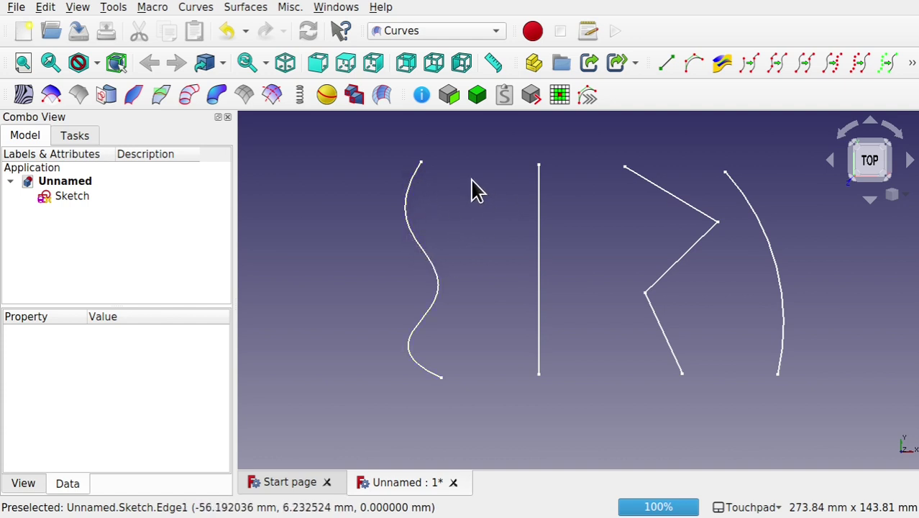
{"action": "left_click", "coordinate": [440, 286]}
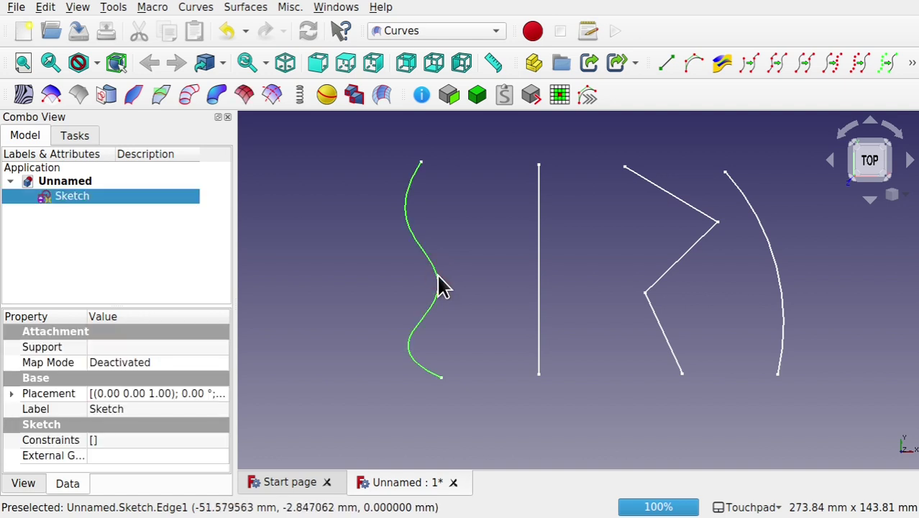
{"action": "left_click", "coordinate": [539, 180], "text": "ctrl"}
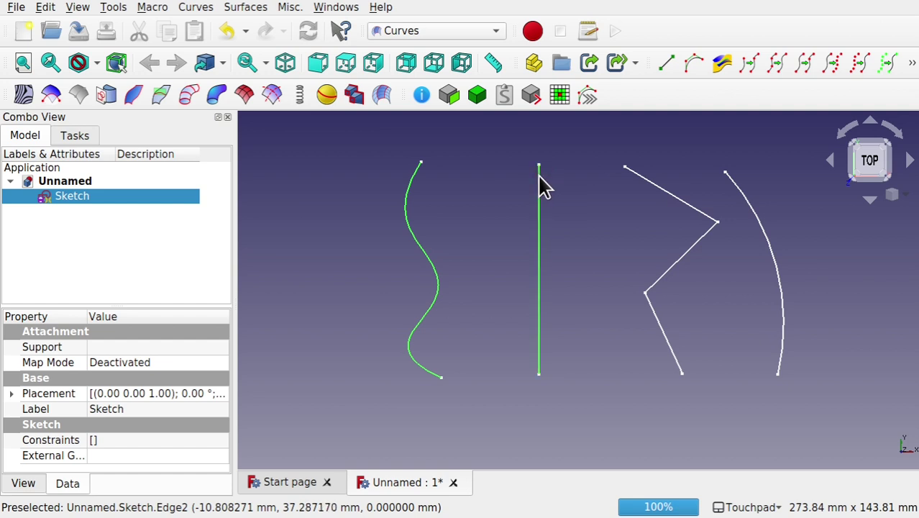
{"action": "left_click", "coordinate": [161, 94]}
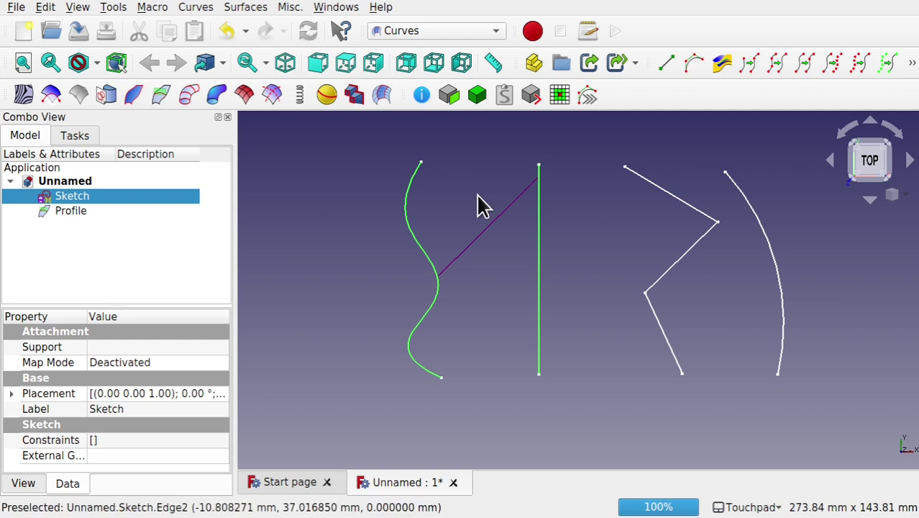
Step: Examine the profile plane's orientation and where it meets the B-spline and the vertical line, from the top and at an angle
{"action": "left_click", "coordinate": [77, 209]}
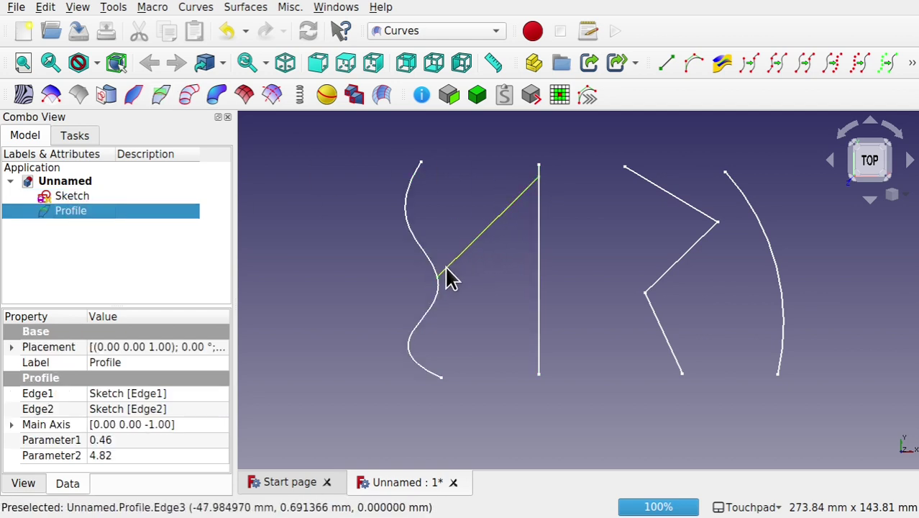
{"action": "scroll", "coordinate": [501, 224], "scroll_direction": "up", "scroll_amount": 4}
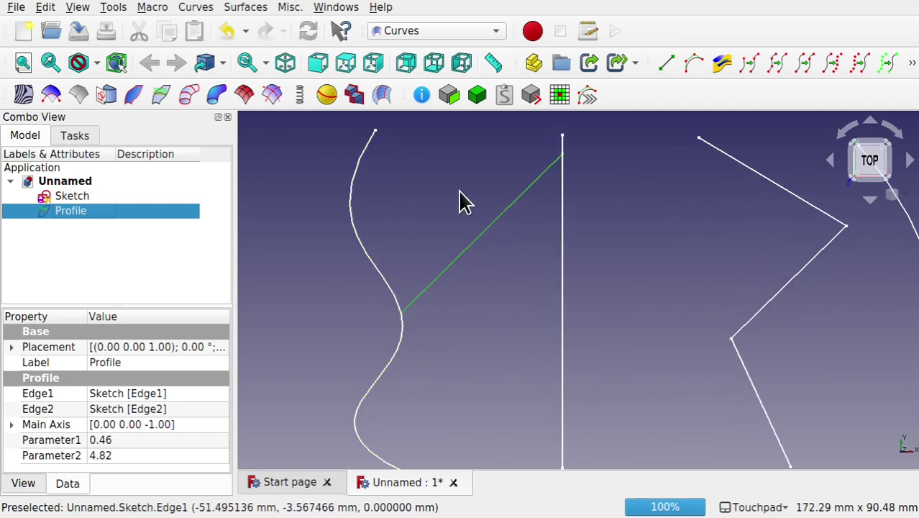
{"action": "middle_click_drag", "start_coordinate": [499, 316], "coordinate": [510, 286]}
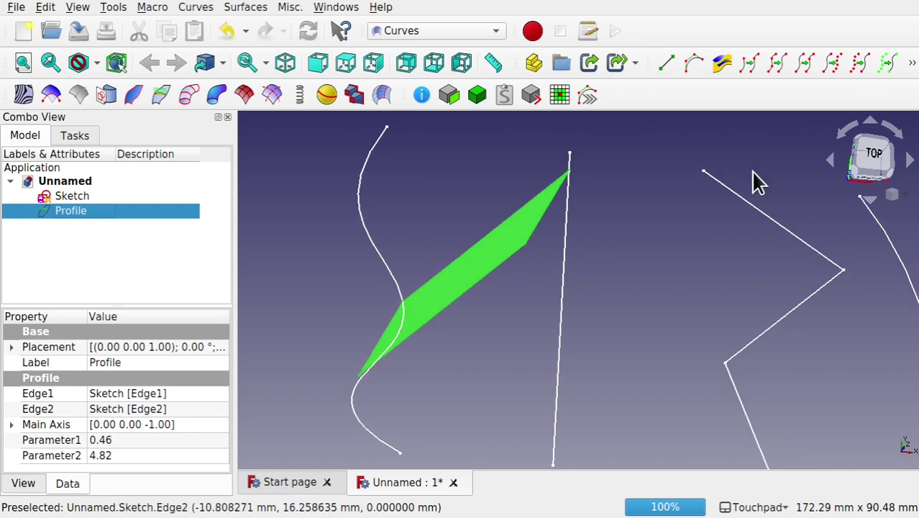
{"action": "left_click", "coordinate": [878, 164]}
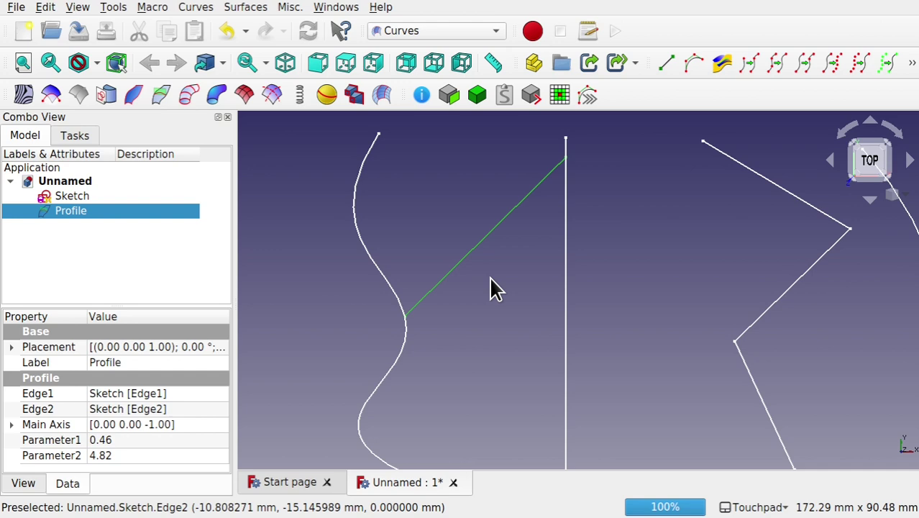
{"action": "mouse_move", "coordinate": [469, 261]}
{"action": "middle_mouse_down"}
{"action": "mouse_move", "coordinate": [466, 221]}
{"action": "mouse_move", "coordinate": [503, 265]}
{"action": "mouse_move", "coordinate": [465, 265]}
{"action": "middle_mouse_up"}
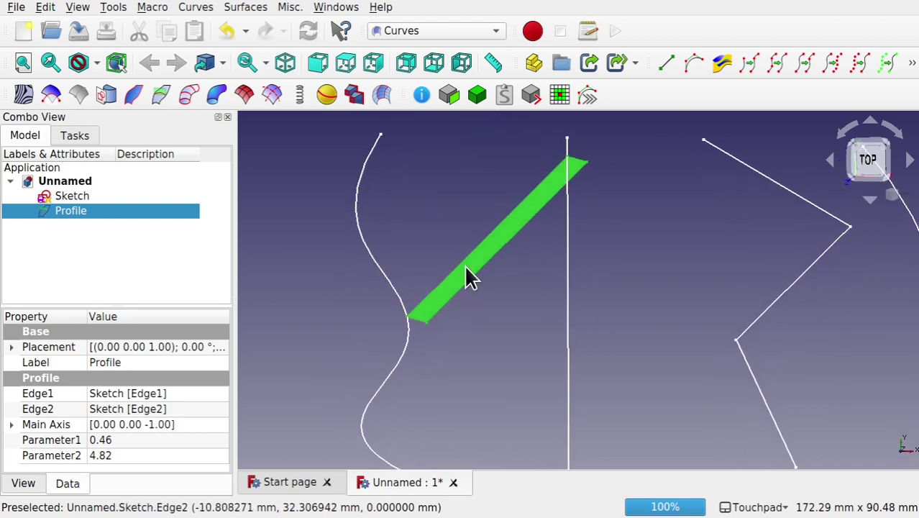
{"action": "left_click", "coordinate": [408, 317]}
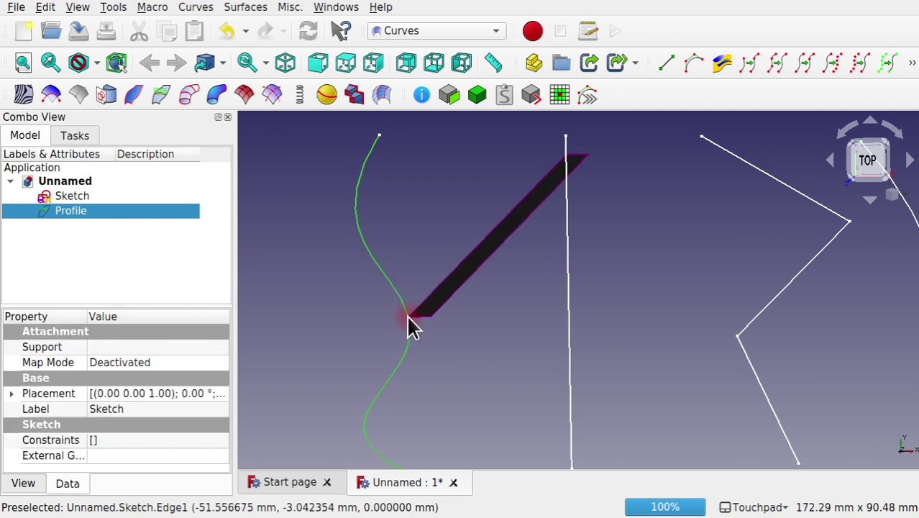
{"action": "left_click", "coordinate": [567, 157]}
{"action": "left_click", "coordinate": [425, 202]}
{"action": "middle_click_drag", "start_coordinate": [424, 201], "coordinate": [390, 277]}
Step: Set the profile plane's Parameter2, its position on the vertical line, to 0
{"action": "left_click", "coordinate": [431, 282]}
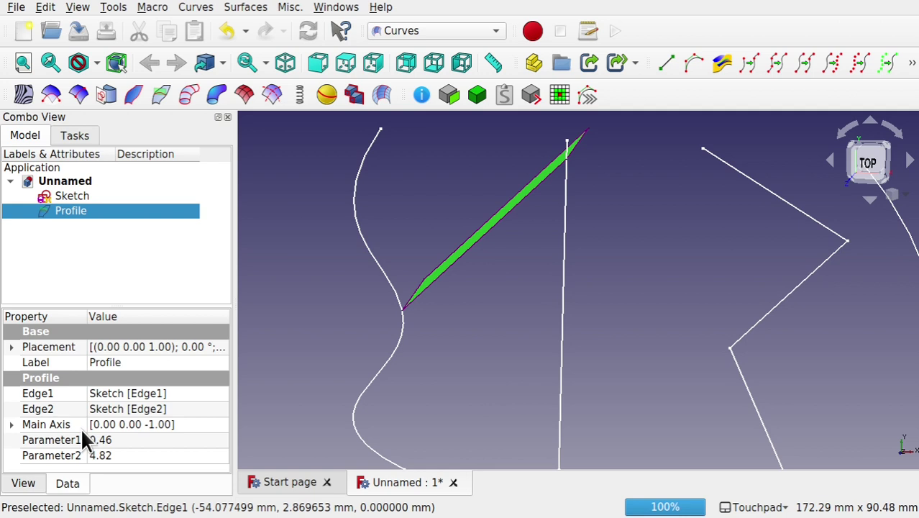
{"action": "left_click", "coordinate": [71, 454]}
{"action": "left_click", "coordinate": [89, 455]}
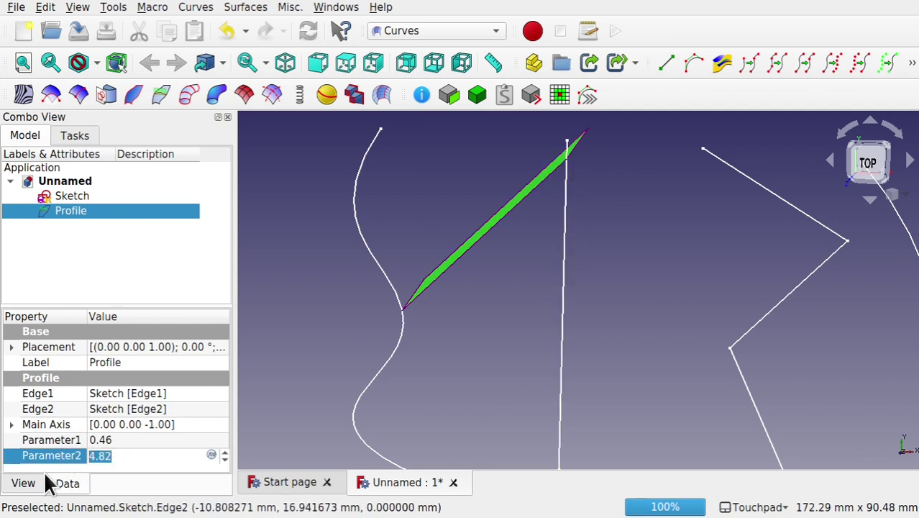
{"action": "left_click", "coordinate": [125, 458]}
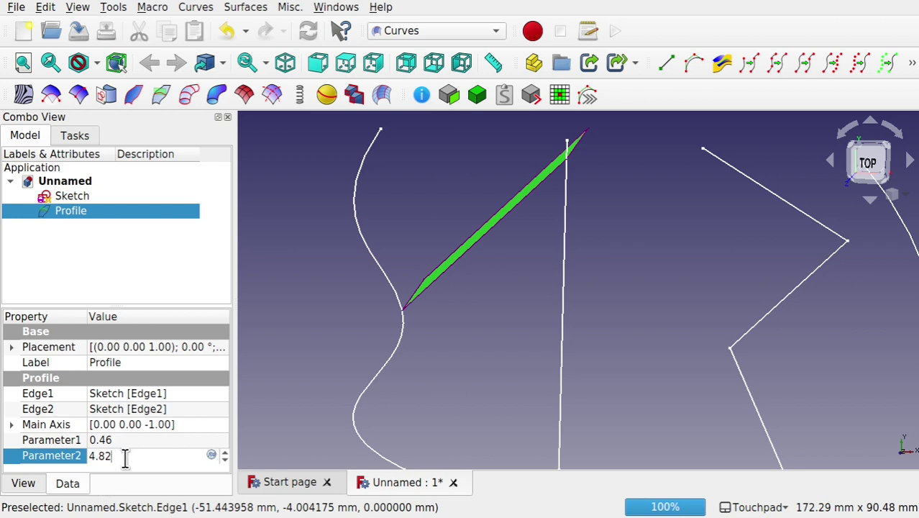
{"action": "type", "text": "0"}
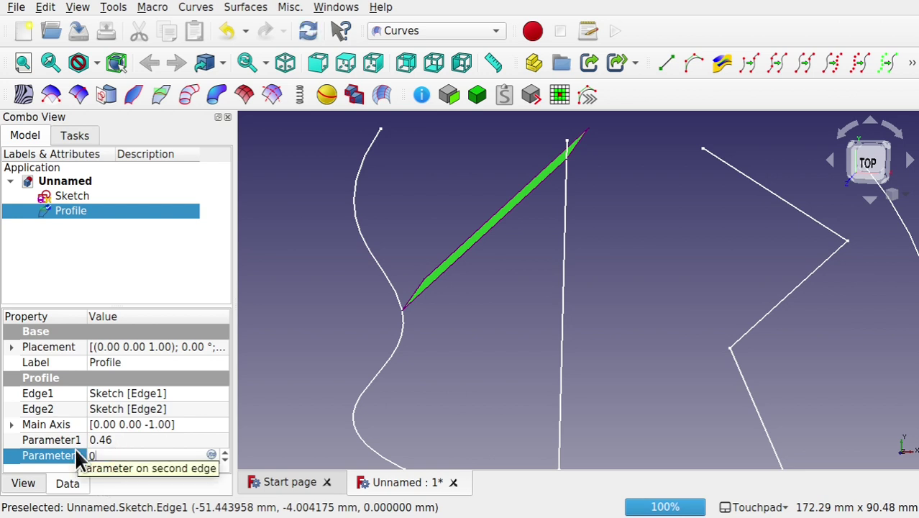
{"action": "key", "text": "Return"}
{"action": "left_click", "coordinate": [507, 320]}
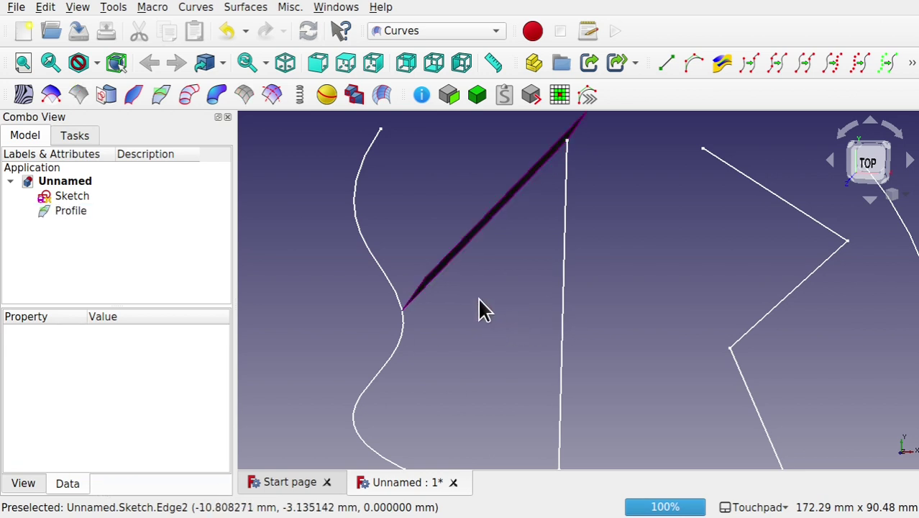
Step: Try to create a second profile plane from the upper end points of the B-spline and the vertical line, and delete it
{"action": "mouse_move", "coordinate": [583, 150]}
{"action": "left_mouse_down", "text": "alt"}
{"action": "mouse_move", "coordinate": [573, 164]}
{"action": "mouse_move", "coordinate": [557, 154]}
{"action": "mouse_move", "coordinate": [570, 141]}
{"action": "left_mouse_up", "text": "alt"}
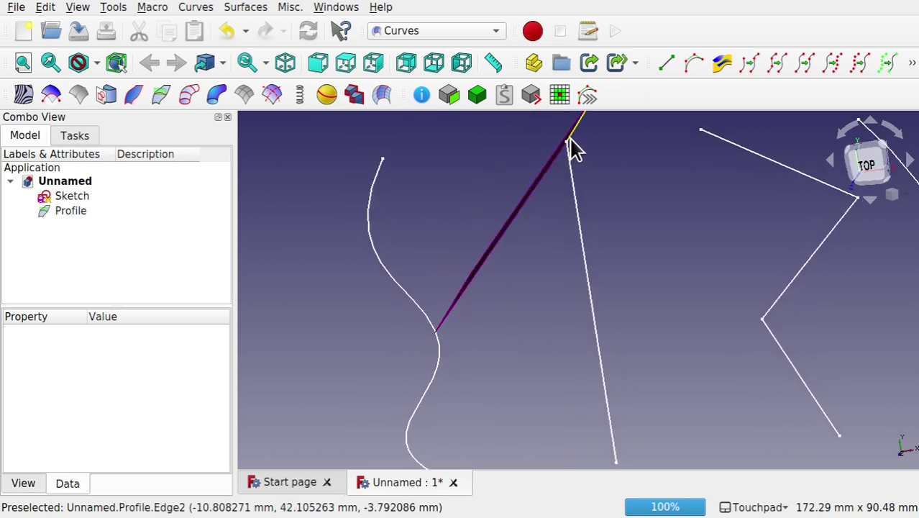
{"action": "mouse_move", "coordinate": [519, 175]}
{"action": "left_mouse_down", "text": "alt"}
{"action": "mouse_move", "coordinate": [505, 187]}
{"action": "mouse_move", "coordinate": [473, 161]}
{"action": "mouse_move", "coordinate": [377, 180]}
{"action": "left_mouse_up", "text": "alt"}
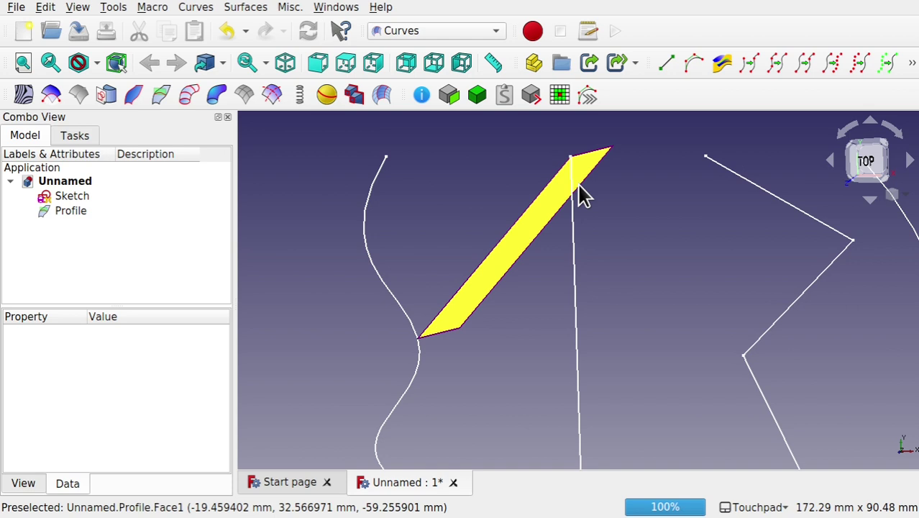
{"action": "left_click_drag", "start_coordinate": [482, 197], "coordinate": [381, 141], "text": "alt"}
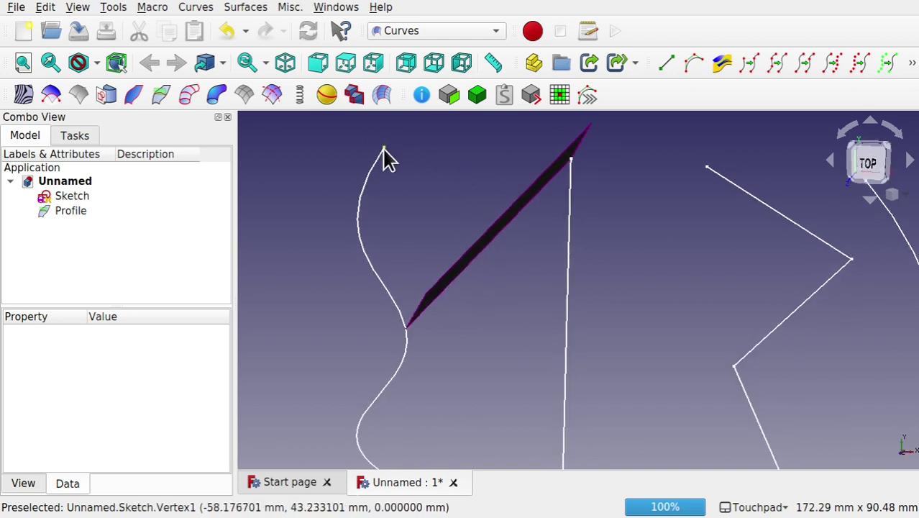
{"action": "left_click", "coordinate": [384, 151]}
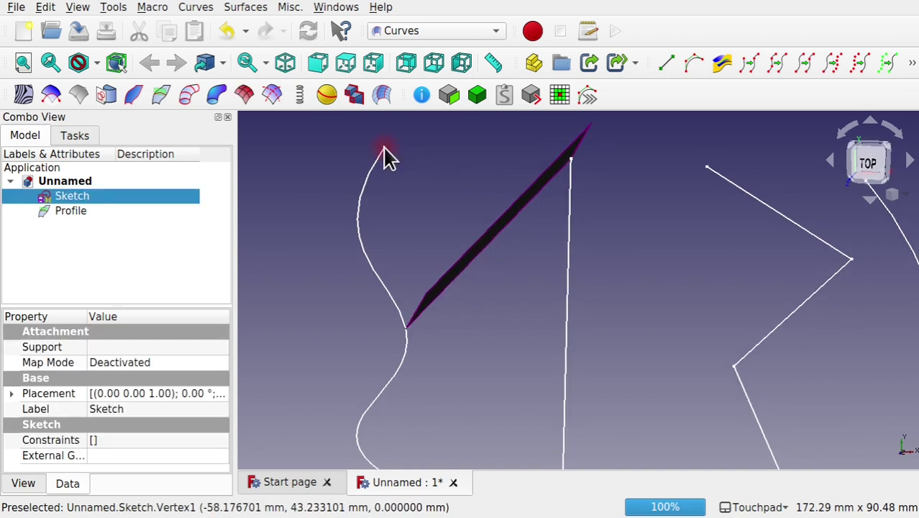
{"action": "left_click", "coordinate": [570, 159], "text": "ctrl"}
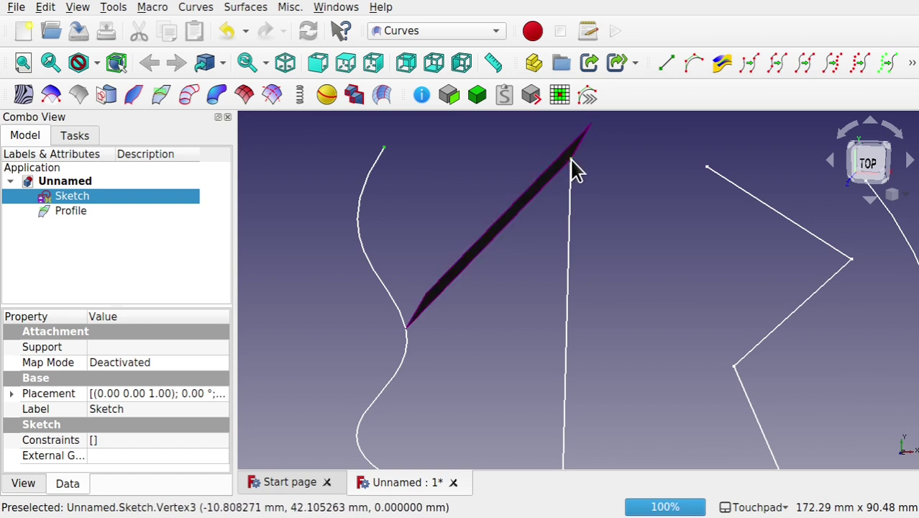
{"action": "left_click", "coordinate": [155, 92]}
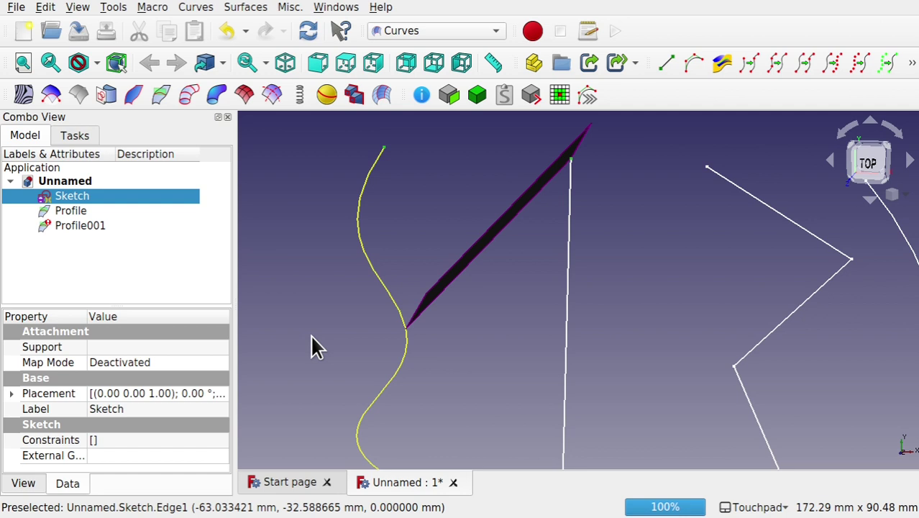
{"action": "left_click", "coordinate": [89, 225]}
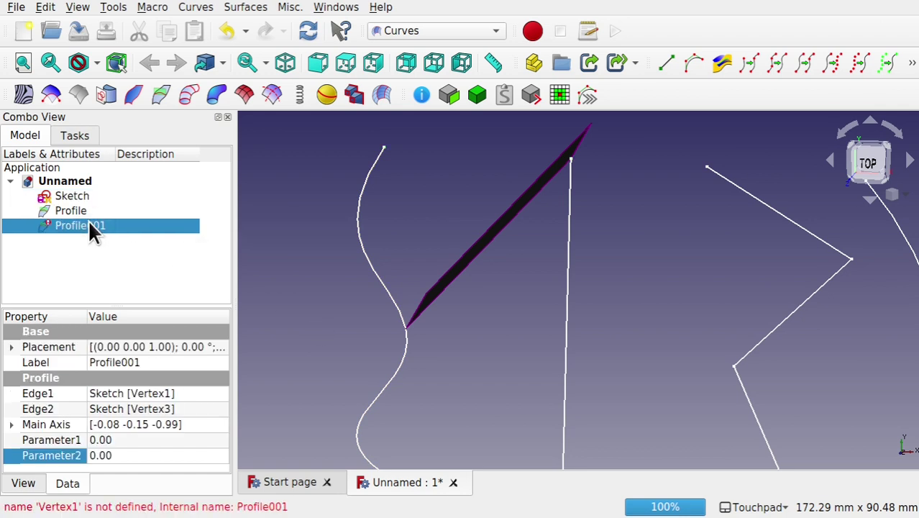
{"action": "key", "text": "Delete"}
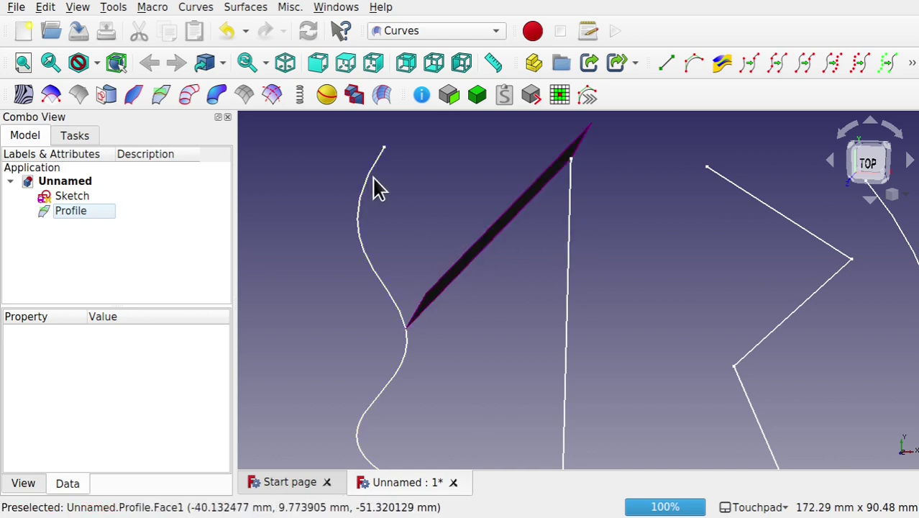
Step: Set the profile plane's Parameter2 to 10000 to push its attachment to the far end of the vertical line
{"action": "left_click", "coordinate": [86, 211]}
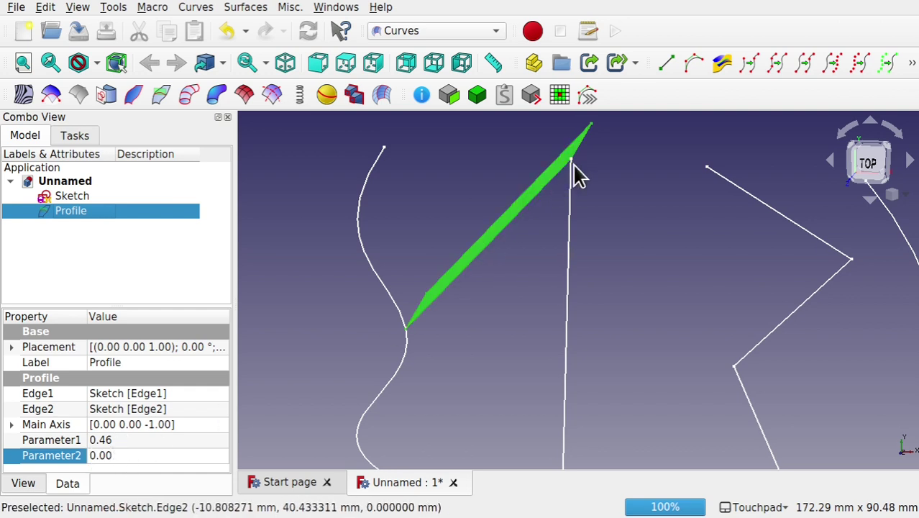
{"action": "left_click", "coordinate": [121, 457]}
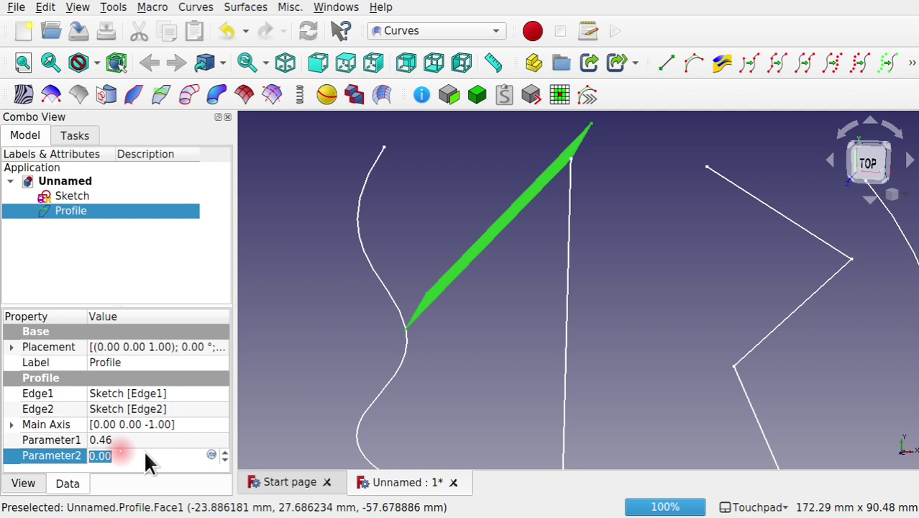
{"action": "type", "text": "1000"}
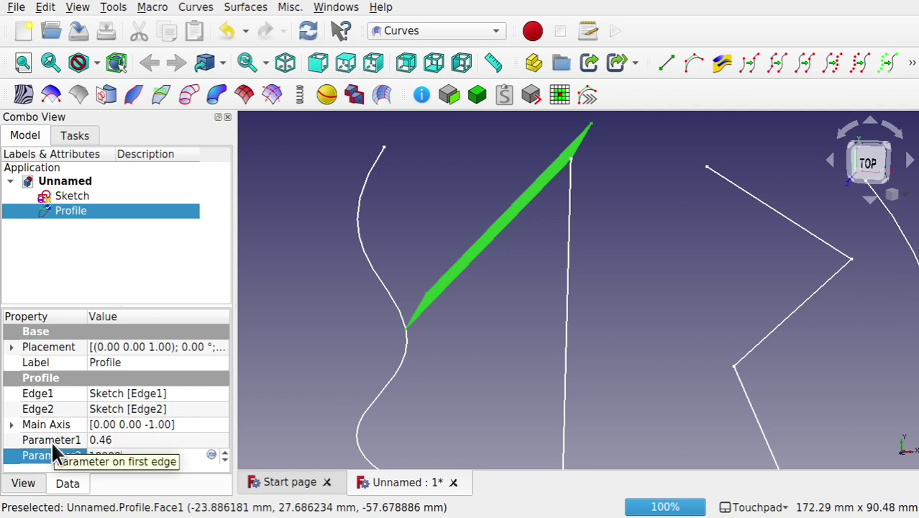
{"action": "key", "text": "Return"}
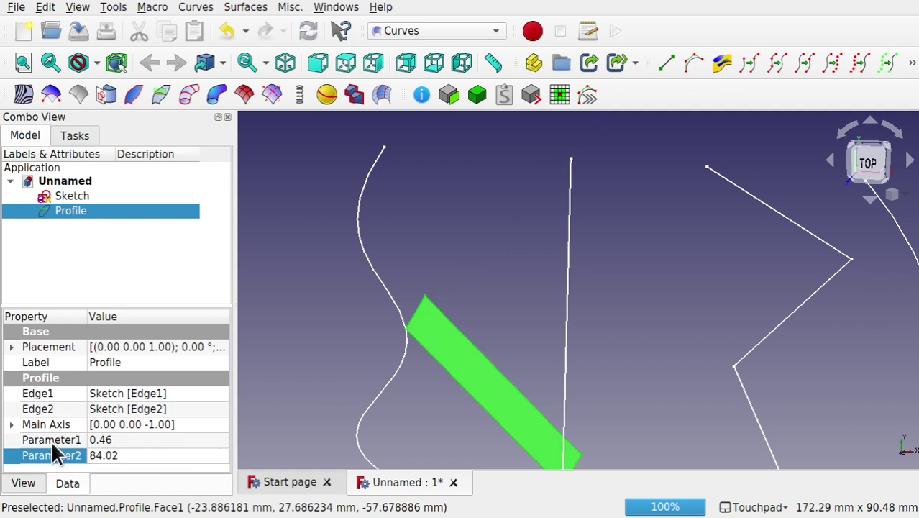
{"action": "scroll", "coordinate": [499, 314], "scroll_direction": "down", "scroll_amount": 1}
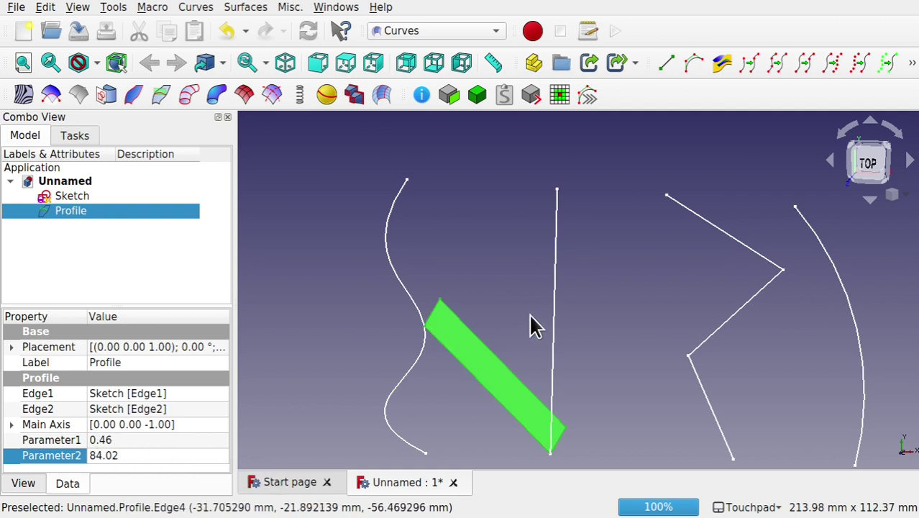
{"action": "scroll", "coordinate": [530, 318], "scroll_direction": "up", "scroll_amount": 2}
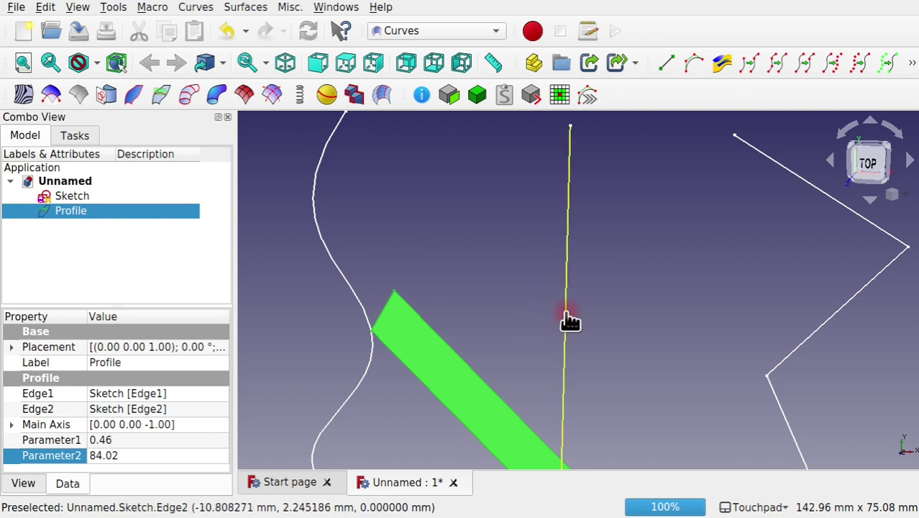
Step: Edit the sketch to add an 84.02 mm length constraint to the vertical line, and close the sketch
{"action": "left_click", "coordinate": [566, 316]}
{"action": "scroll", "coordinate": [566, 322], "scroll_direction": "down", "scroll_amount": 3}
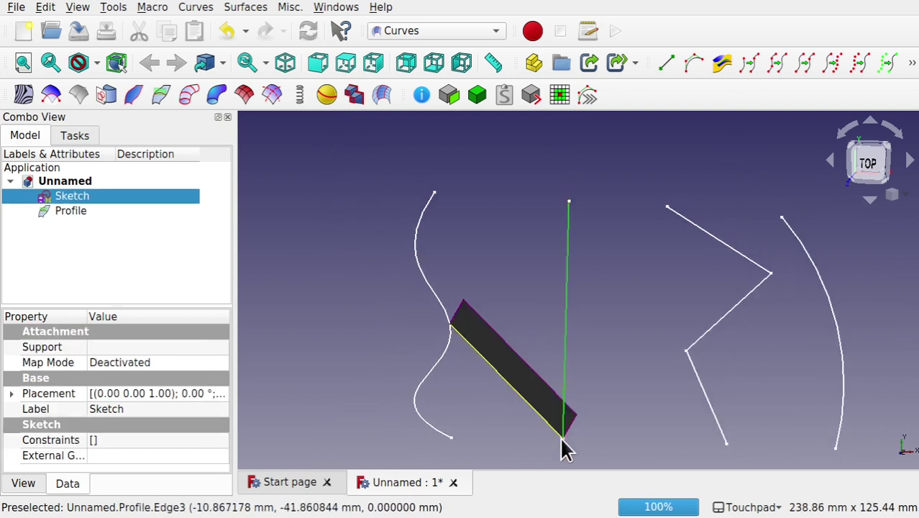
{"action": "left_click", "coordinate": [603, 390]}
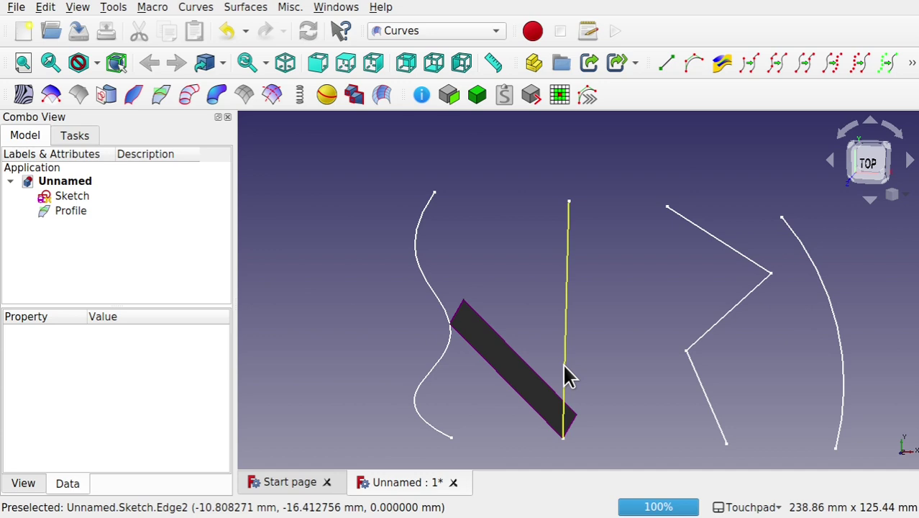
{"action": "left_click", "coordinate": [564, 368]}
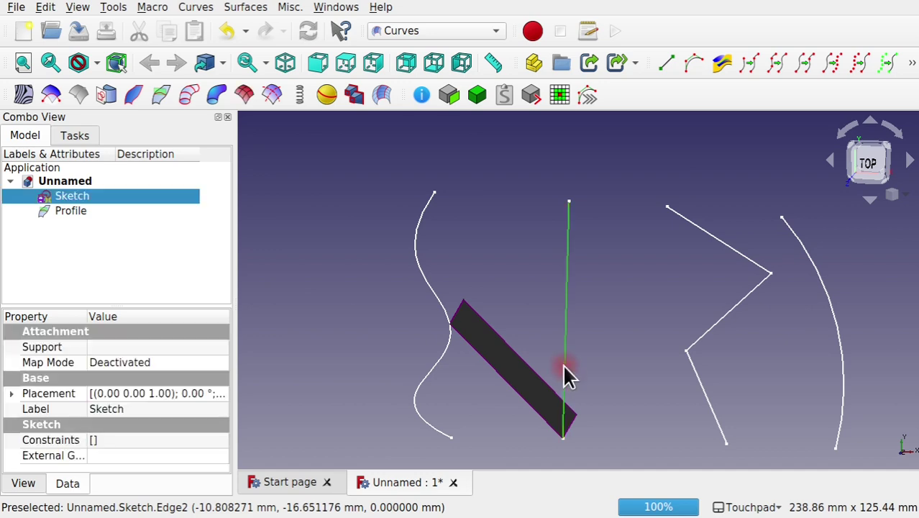
{"action": "double_click", "coordinate": [93, 195]}
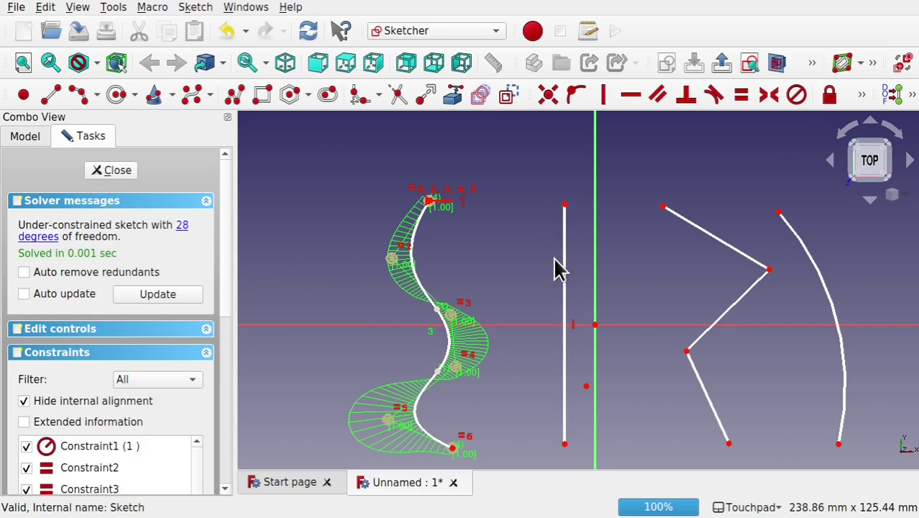
{"action": "left_click", "coordinate": [565, 277]}
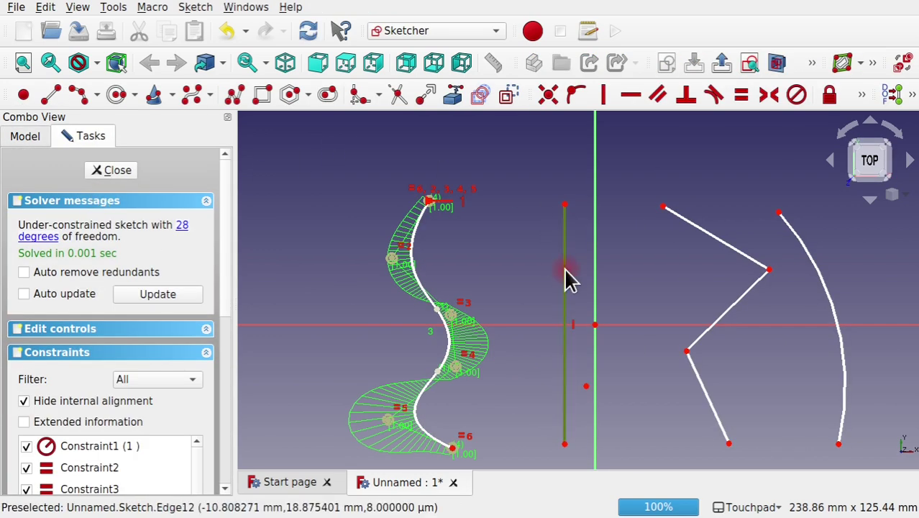
{"action": "left_click", "coordinate": [862, 95]}
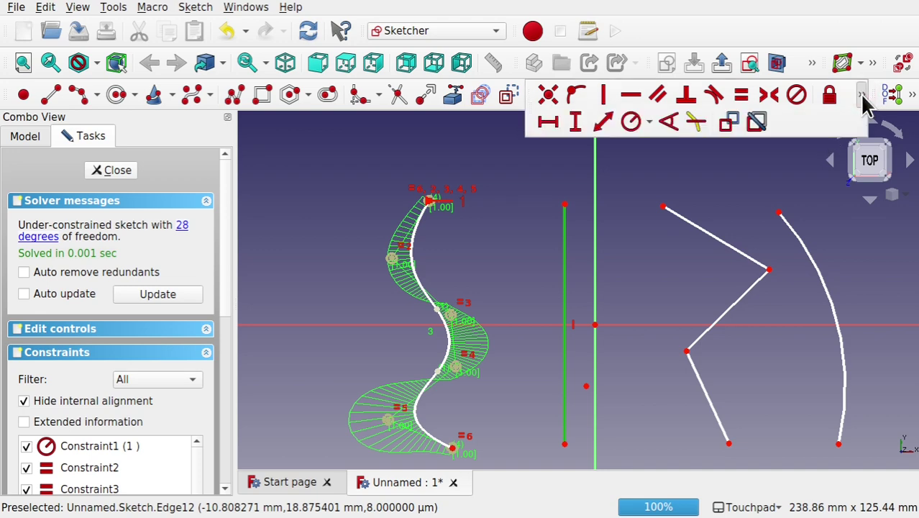
{"action": "left_click", "coordinate": [603, 124]}
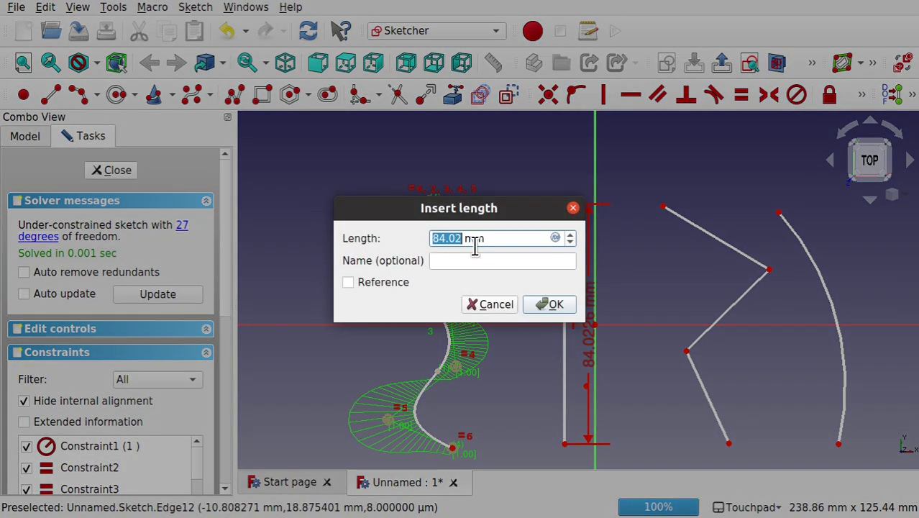
{"action": "left_click", "coordinate": [568, 317]}
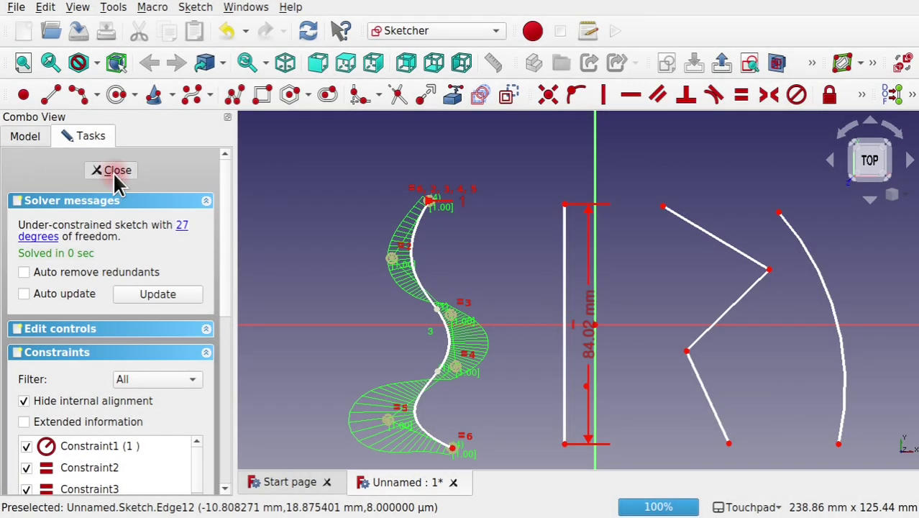
{"action": "left_click", "coordinate": [115, 174]}
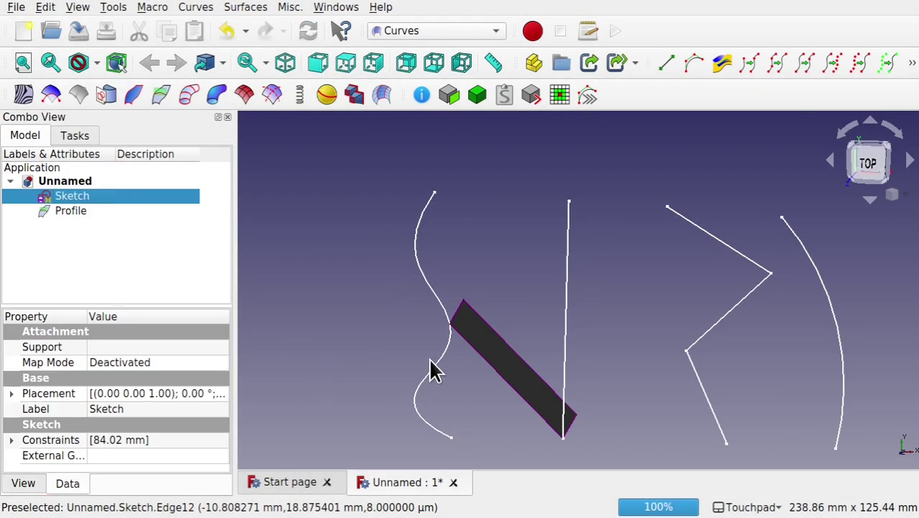
Step: Set the profile plane's Parameter1, its position on the B-spline, to 0
{"action": "left_click", "coordinate": [561, 352]}
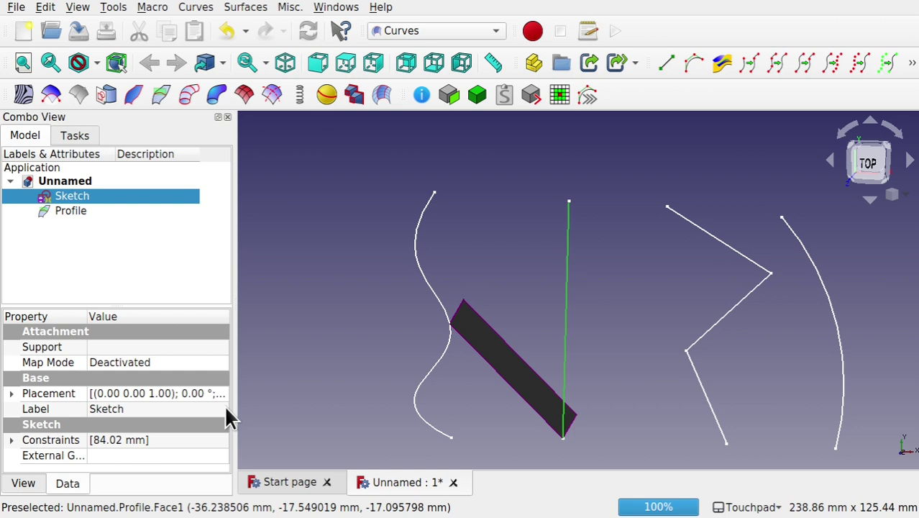
{"action": "left_click", "coordinate": [513, 379]}
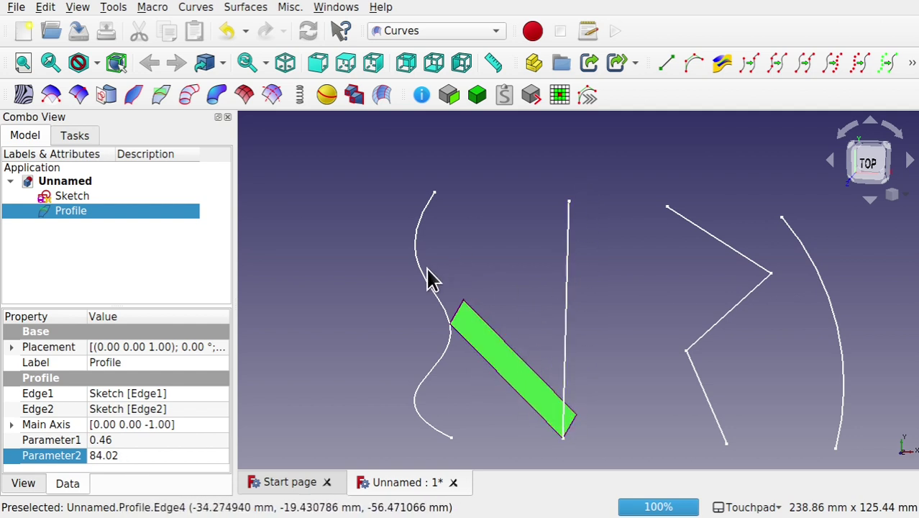
{"action": "left_click", "coordinate": [441, 314]}
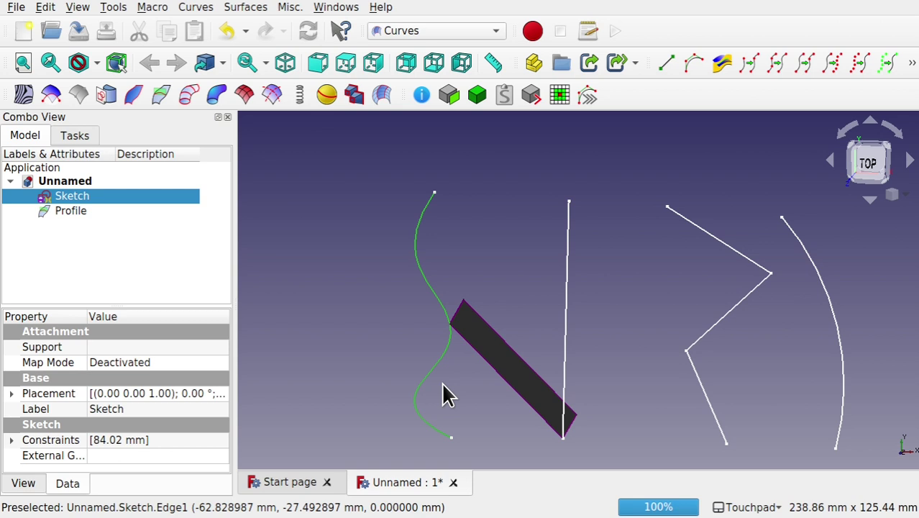
{"action": "scroll", "coordinate": [443, 389], "scroll_direction": "up", "scroll_amount": 3}
{"action": "left_click", "coordinate": [524, 308]}
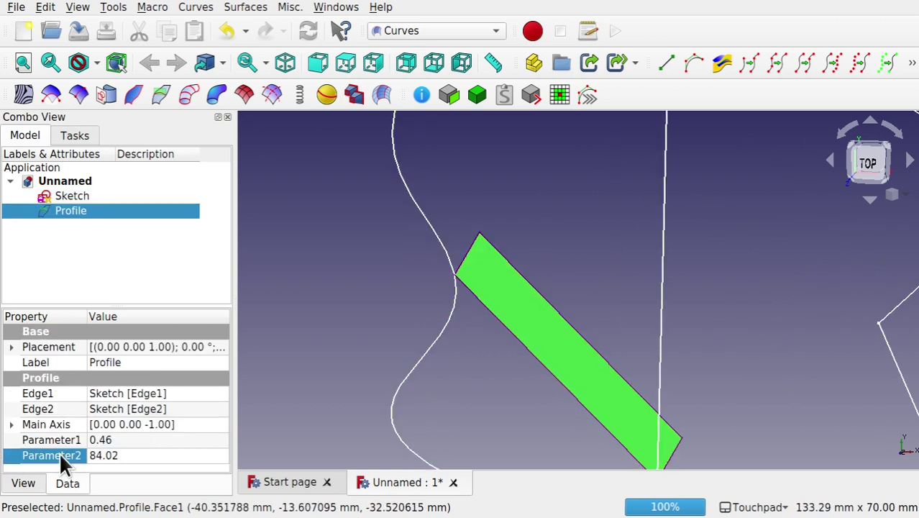
{"action": "left_click", "coordinate": [135, 440]}
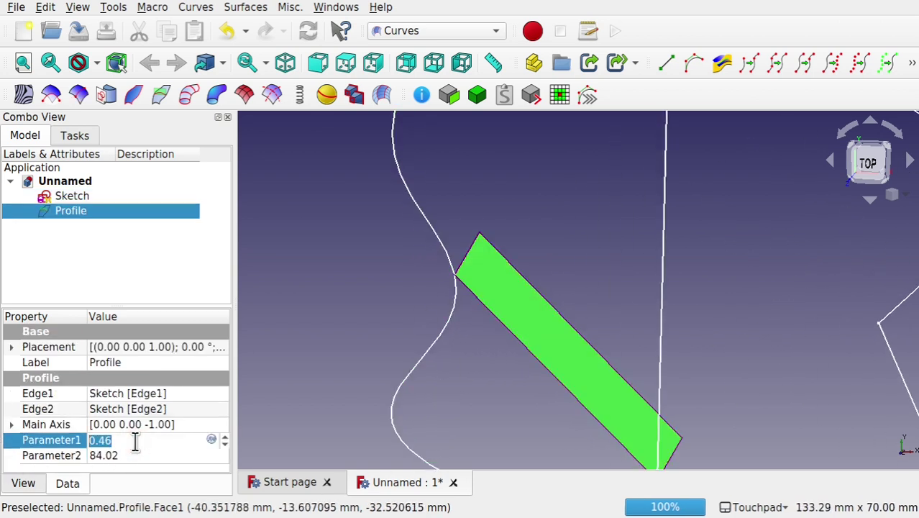
{"action": "type", "text": "0"}
{"action": "key", "text": "Return"}
{"action": "scroll", "coordinate": [399, 318], "scroll_direction": "down", "scroll_amount": 4}
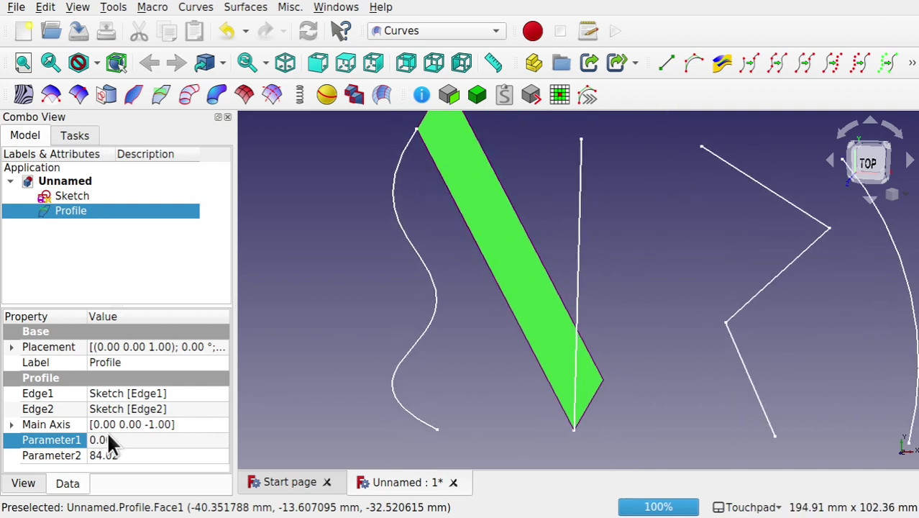
Step: Set the profile plane's Parameter1 to 1000 to push its attachment to the far end of the B-spline
{"action": "left_click", "coordinate": [135, 441]}
{"action": "type", "text": "1"}
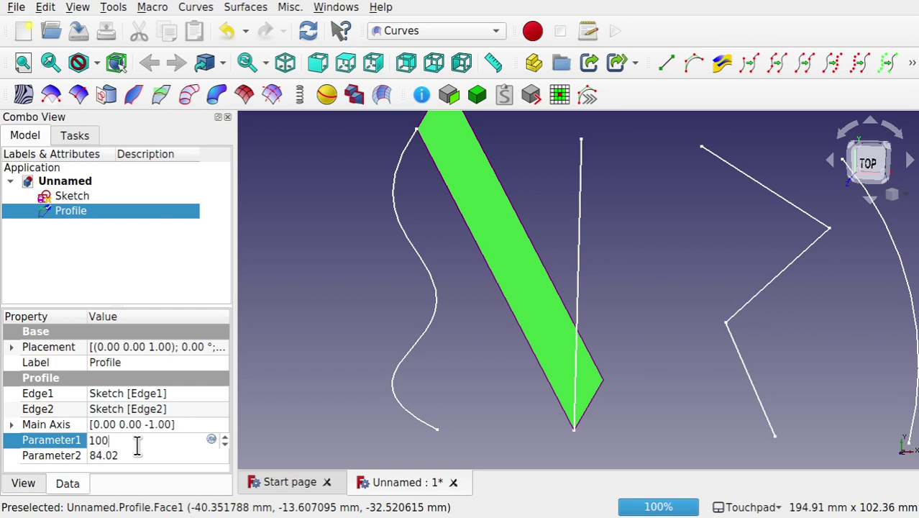
{"action": "type", "text": "000"}
{"action": "key", "text": "Return"}
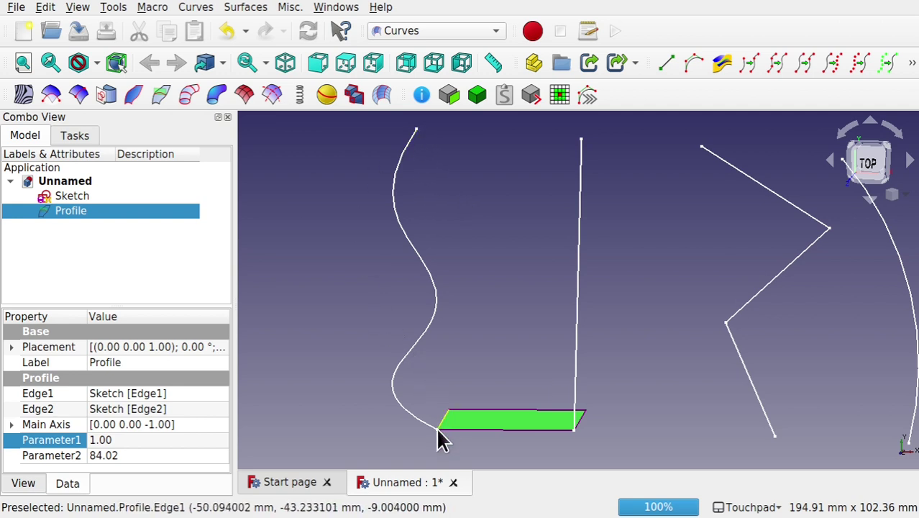
Step: Try Parameter1 values of 0.5 and 0.1 for the profile plane's position along the B-spline
{"action": "left_click", "coordinate": [128, 437]}
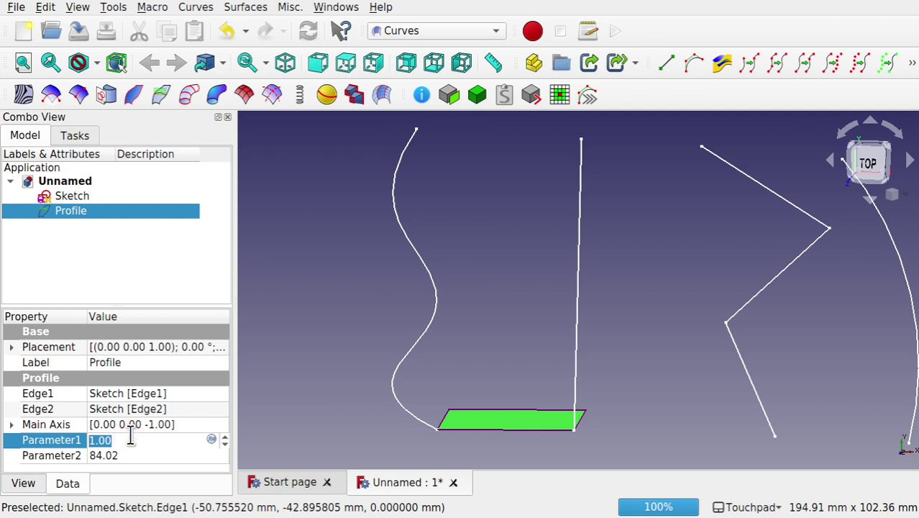
{"action": "type", "text": "0.5"}
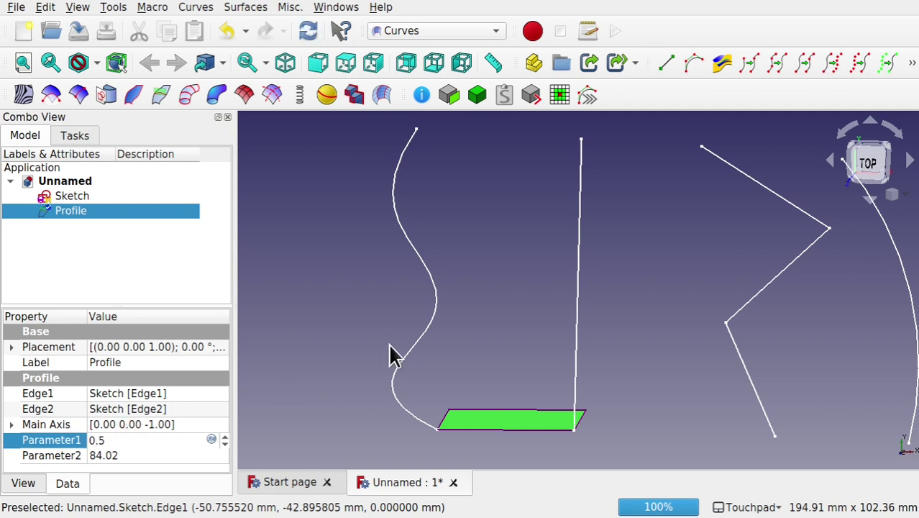
{"action": "key", "text": "Return"}
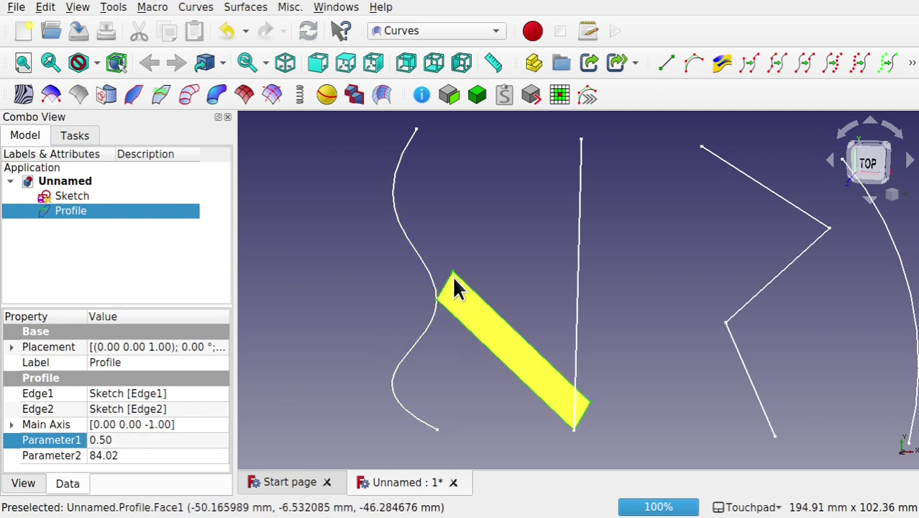
{"action": "mouse_move", "coordinate": [467, 254]}
{"action": "left_mouse_down", "text": "alt"}
{"action": "mouse_move", "coordinate": [455, 269]}
{"action": "mouse_move", "coordinate": [473, 242]}
{"action": "mouse_move", "coordinate": [453, 262]}
{"action": "left_mouse_up", "text": "alt"}
{"action": "left_click", "coordinate": [117, 440]}
{"action": "type", "text": "0.1"}
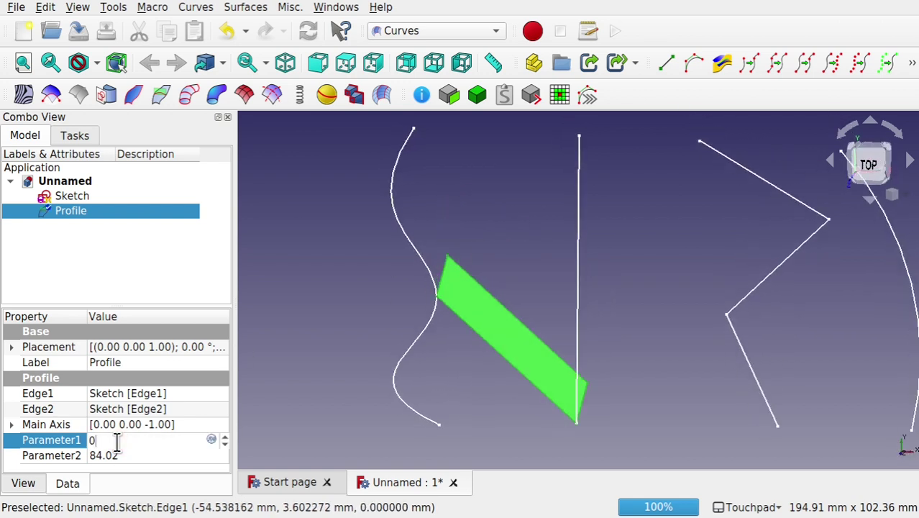
{"action": "key", "text": "Return"}
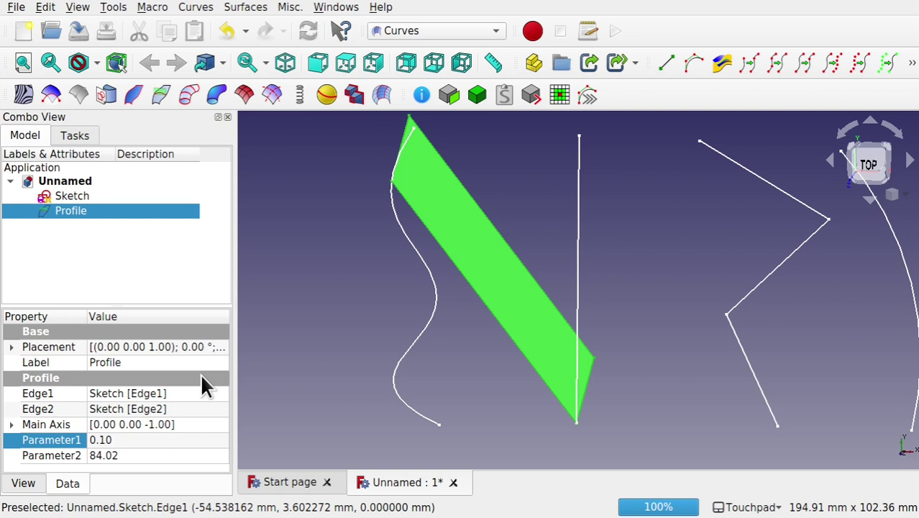
Step: Set the profile plane's Parameter1 to 0.25 and clear the selection
{"action": "left_click", "coordinate": [135, 442]}
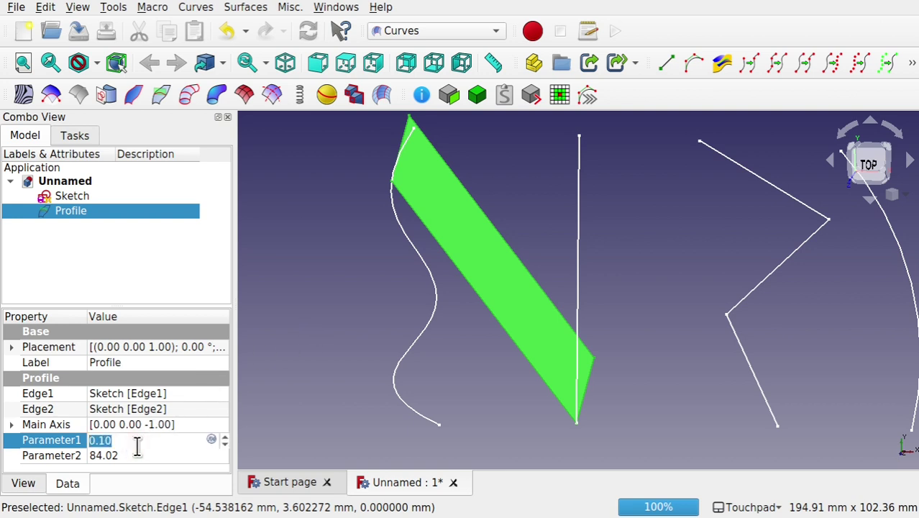
{"action": "type", "text": "0.25"}
{"action": "key", "text": "Return"}
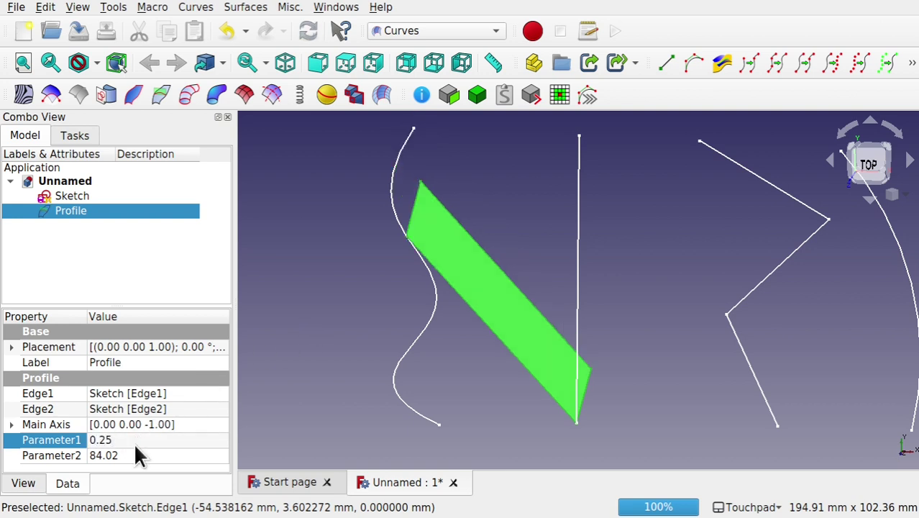
{"action": "left_click", "coordinate": [638, 288]}
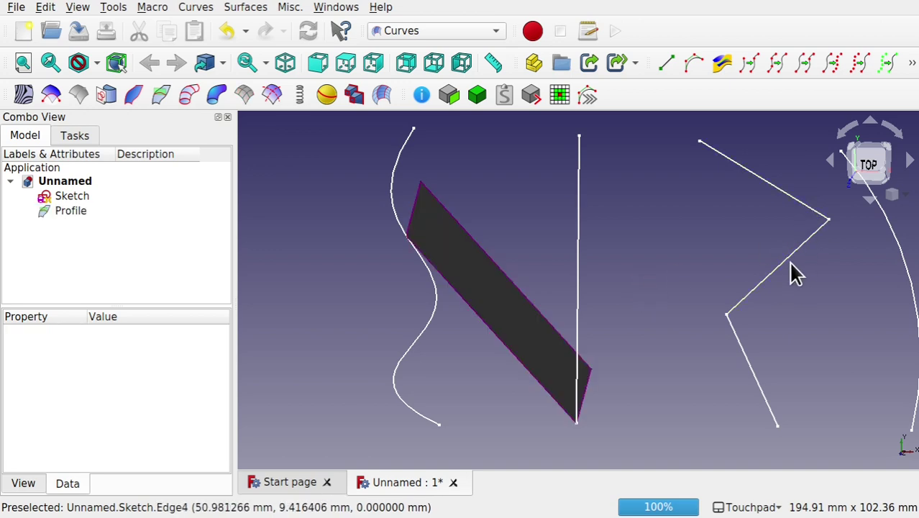
Step: Create a second profile support plane between the upper part of the vertical line and the polyline's first segment
{"action": "mouse_move", "coordinate": [795, 273]}
{"action": "middle_mouse_down"}
{"action": "mouse_move", "coordinate": [751, 257]}
{"action": "mouse_move", "coordinate": [769, 199]}
{"action": "middle_mouse_up"}
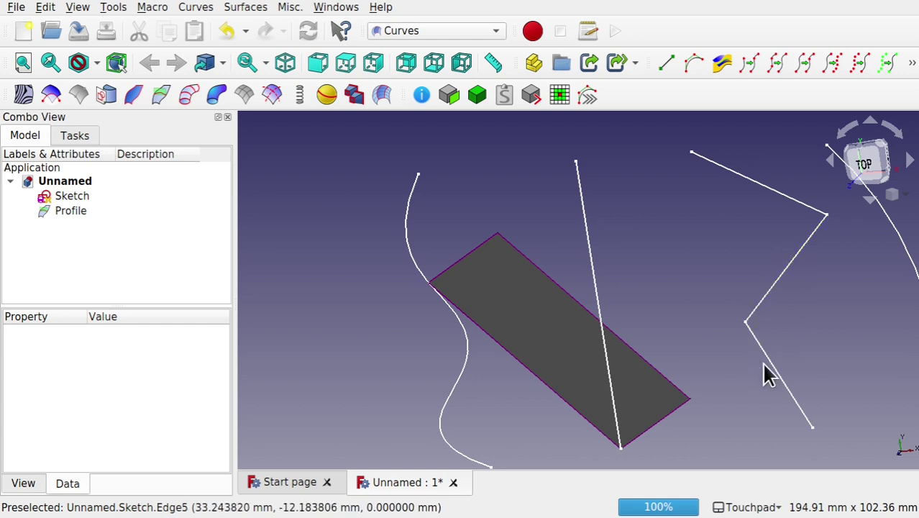
{"action": "left_click", "coordinate": [582, 203]}
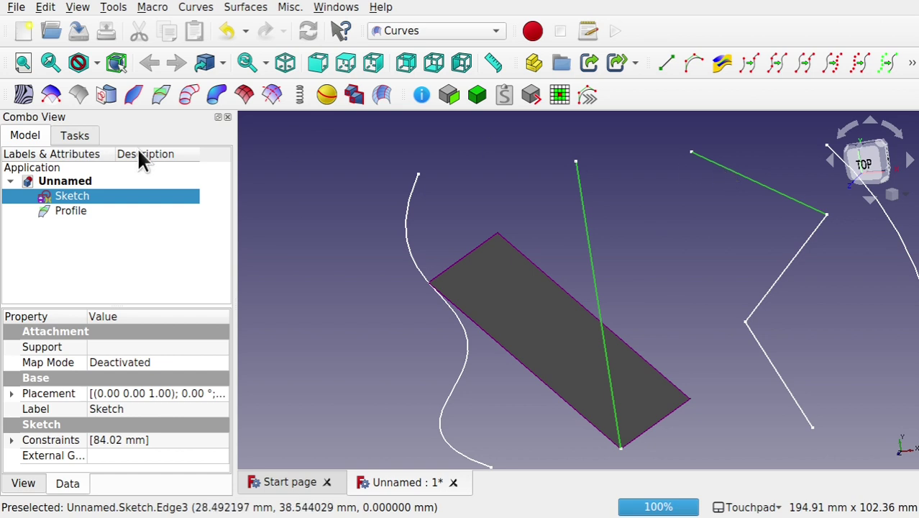
{"action": "left_click", "coordinate": [161, 97]}
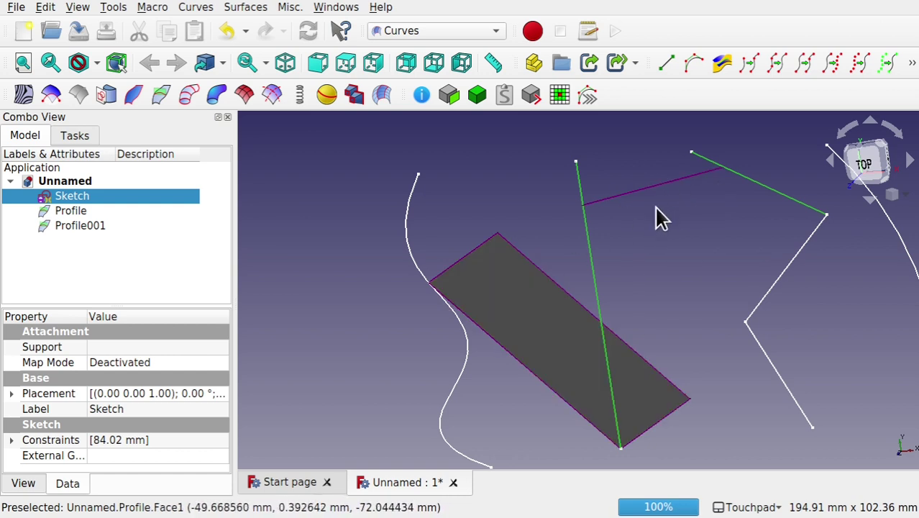
{"action": "left_click_drag", "start_coordinate": [637, 213], "coordinate": [630, 215], "text": "alt"}
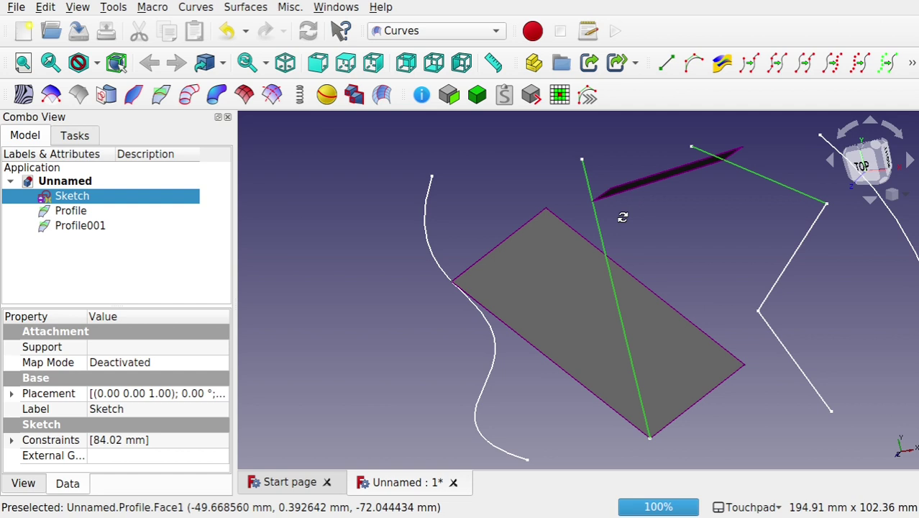
Step: Set Parameter2 of the second profile plane to 0 to attach it at the start of the polyline's first segment
{"action": "left_click_drag", "start_coordinate": [622, 217], "coordinate": [648, 219], "text": "alt"}
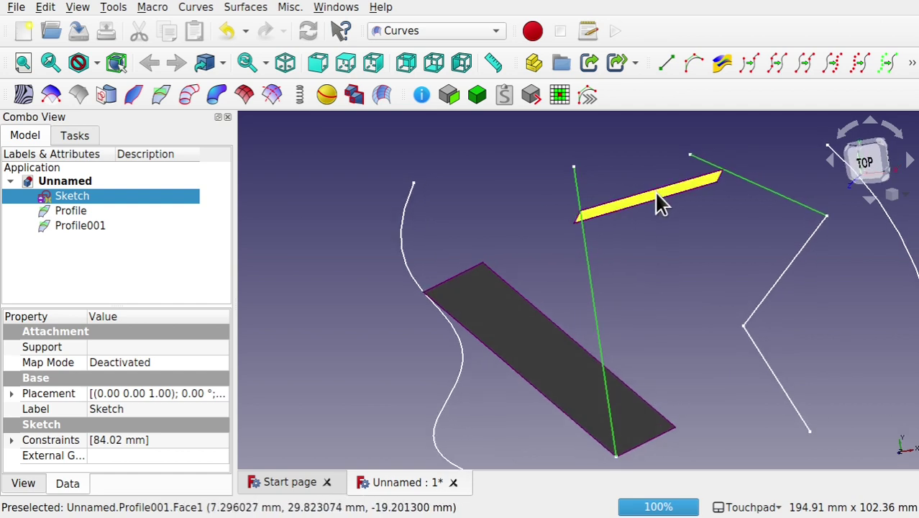
{"action": "left_click", "coordinate": [654, 190]}
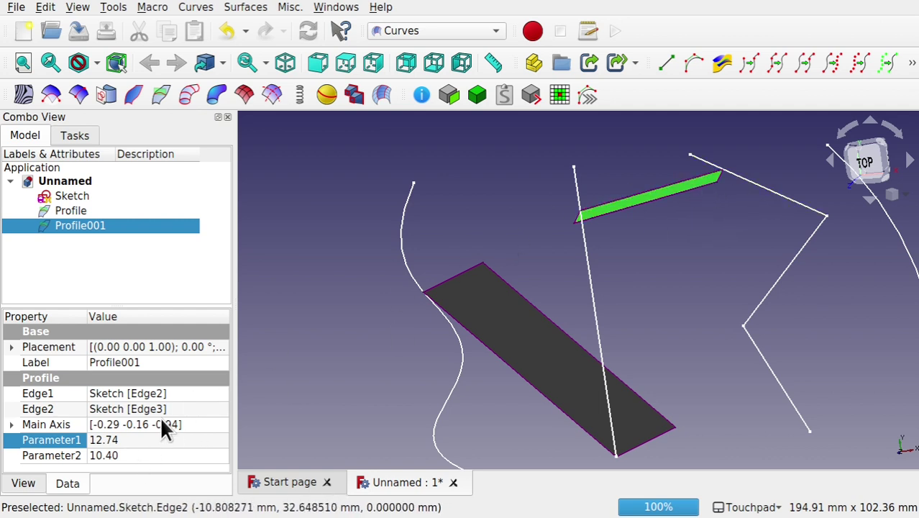
{"action": "left_click", "coordinate": [144, 455]}
{"action": "type", "text": "0"}
{"action": "key", "text": "Return"}
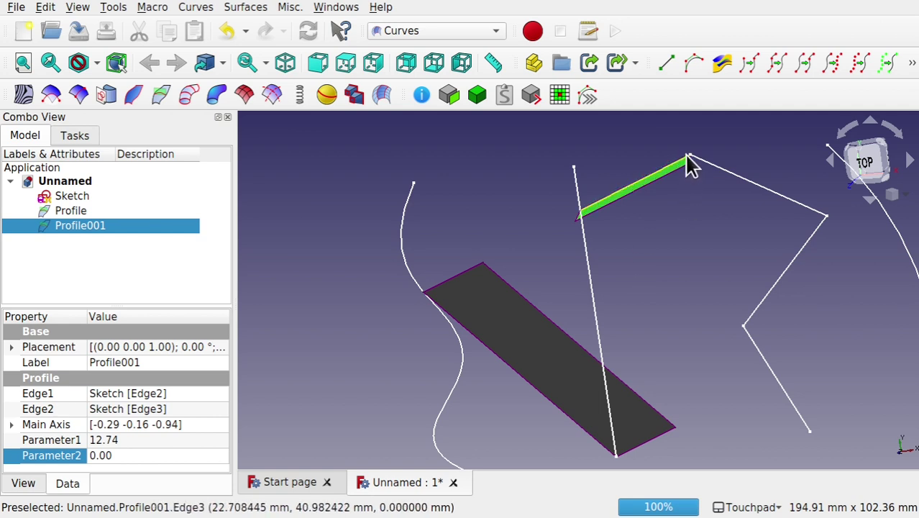
Step: Set the second profile plane's Parameter2 to 1000 to push its attachment to the far end of the polyline's first segment
{"action": "left_click", "coordinate": [140, 439]}
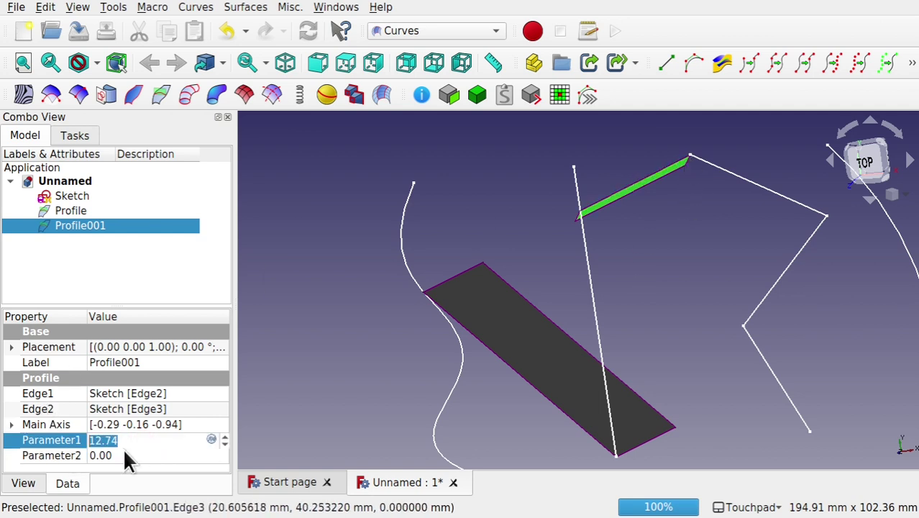
{"action": "left_click", "coordinate": [123, 455]}
{"action": "type", "text": "1000"}
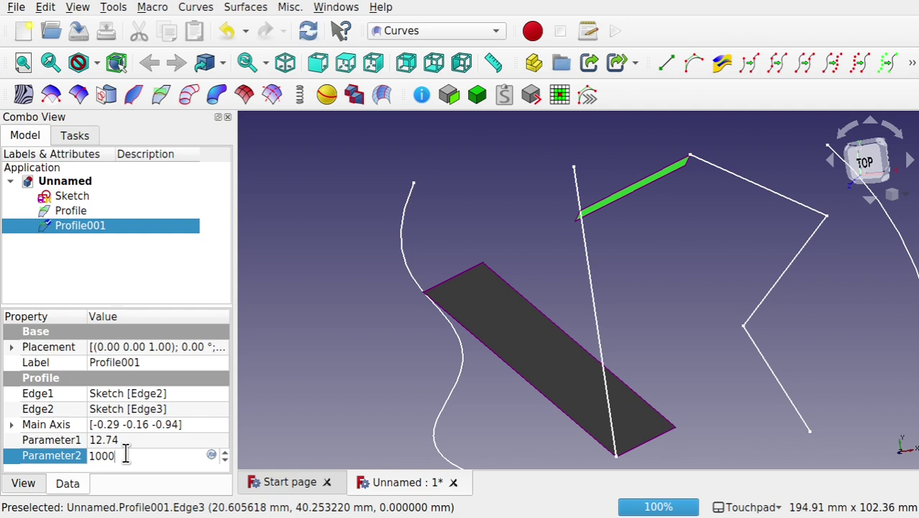
{"action": "key", "text": "Return"}
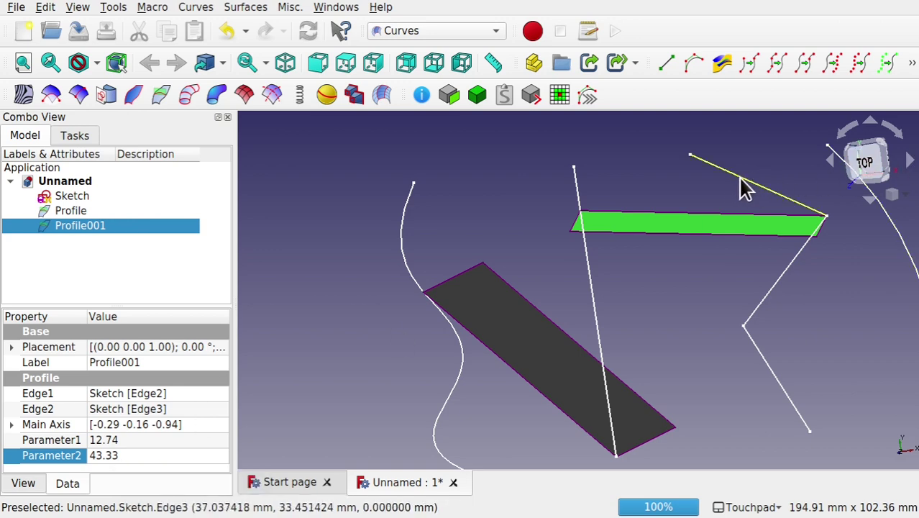
Step: Edit the sketch to add a length constraint on the polyline's first segment, accepting the proposed value, and close the sketch
{"action": "double_click", "coordinate": [58, 196]}
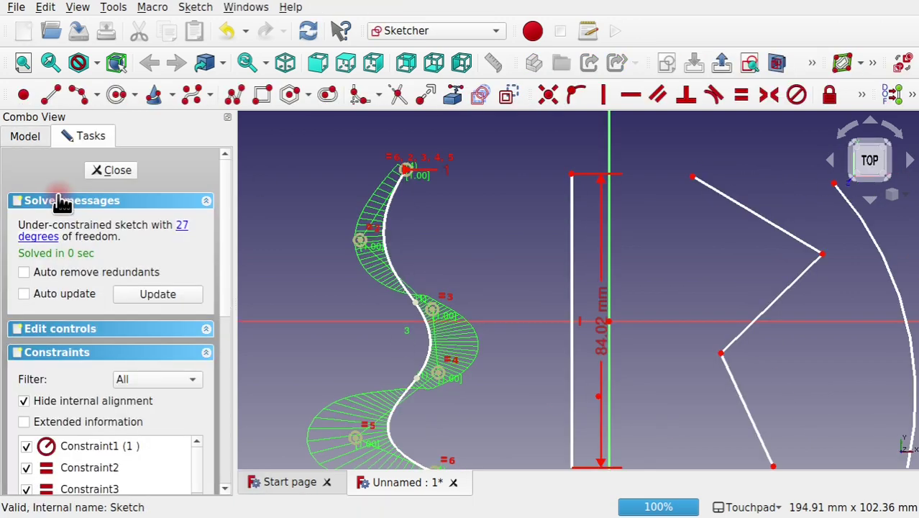
{"action": "left_click", "coordinate": [752, 215]}
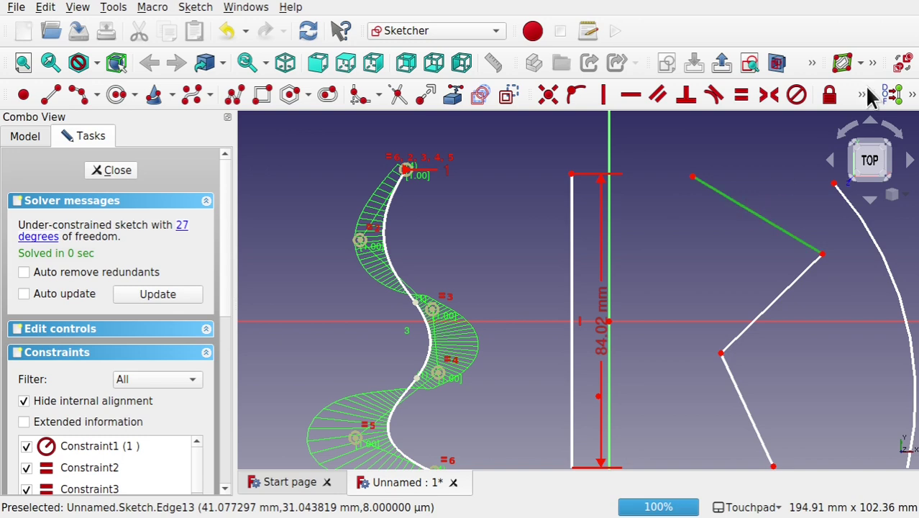
{"action": "left_click", "coordinate": [862, 95]}
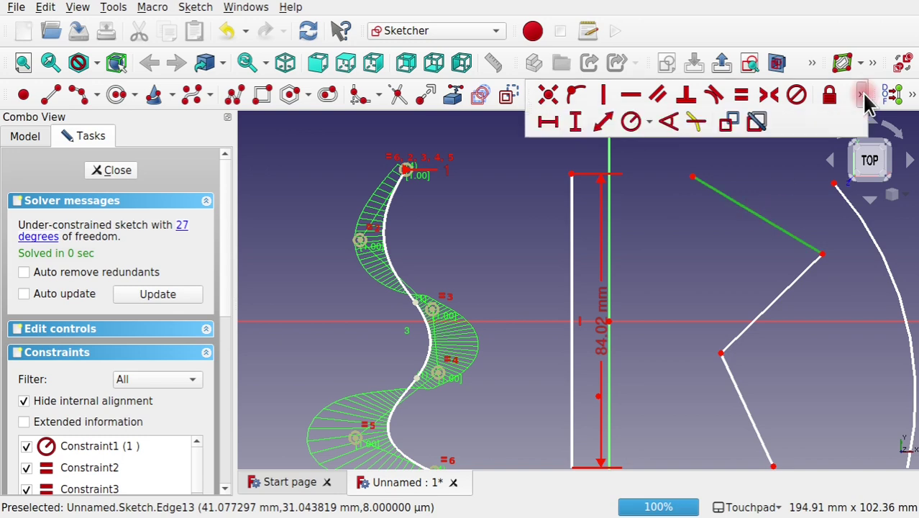
{"action": "left_click", "coordinate": [600, 118]}
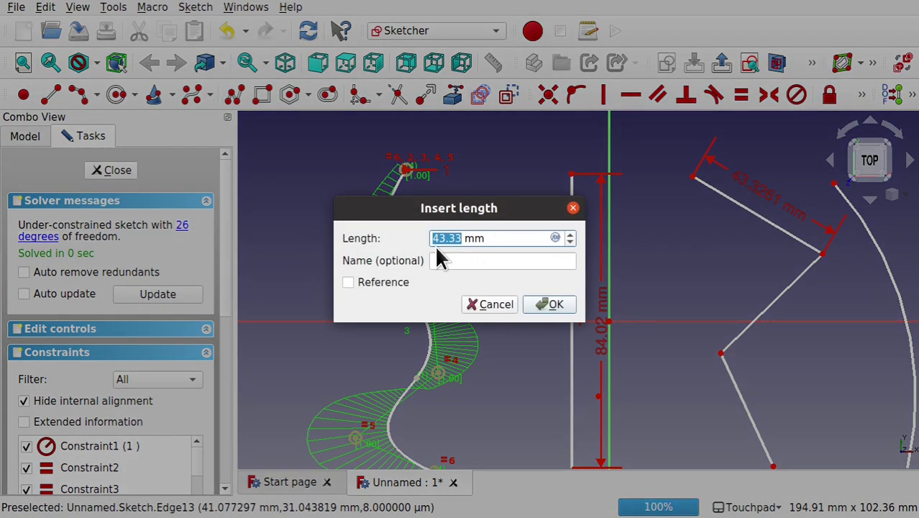
{"action": "left_click", "coordinate": [552, 308]}
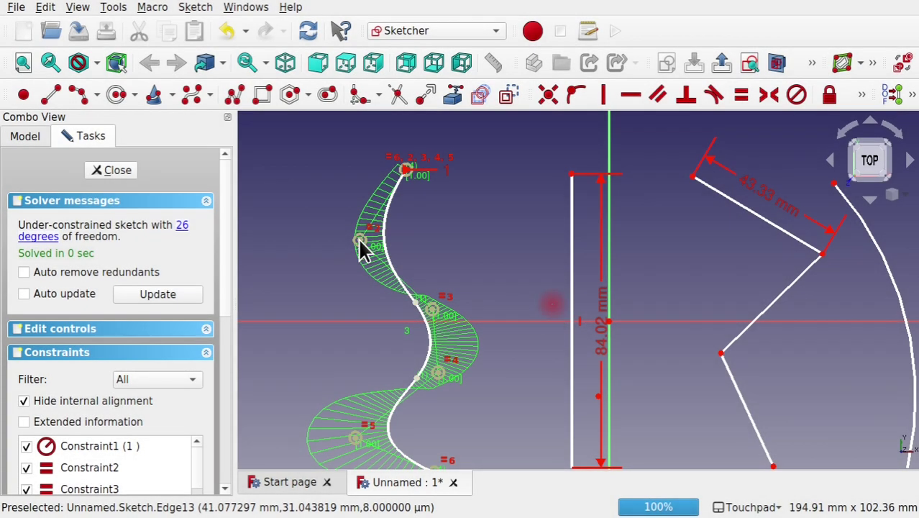
{"action": "left_click", "coordinate": [123, 167]}
{"action": "left_click", "coordinate": [708, 281]}
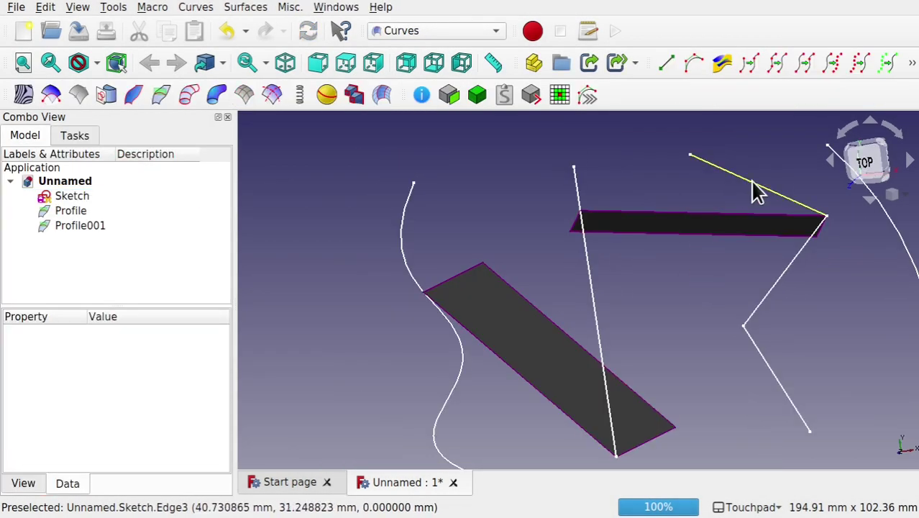
Step: Create a third profile support plane between the polyline's middle segment and the arc
{"action": "left_click", "coordinate": [752, 182]}
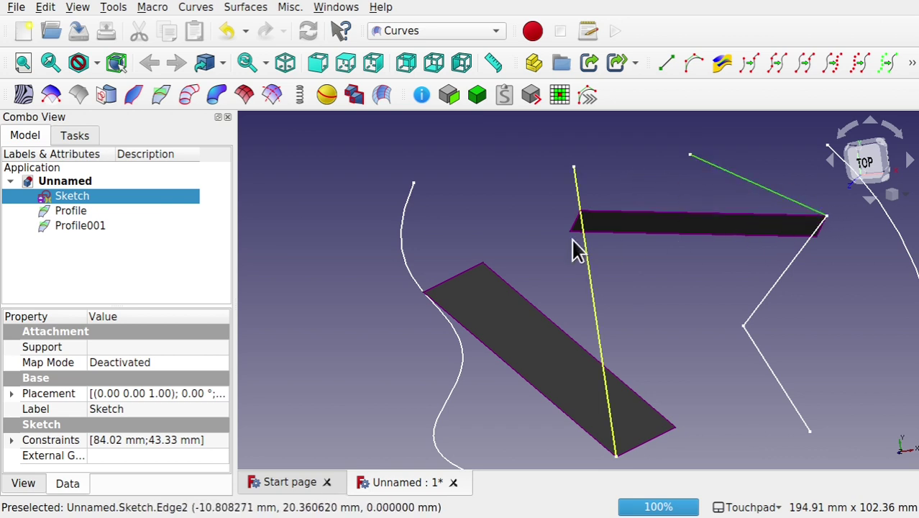
{"action": "left_click", "coordinate": [810, 303]}
{"action": "scroll", "coordinate": [811, 302], "scroll_direction": "right", "scroll_amount": 5}
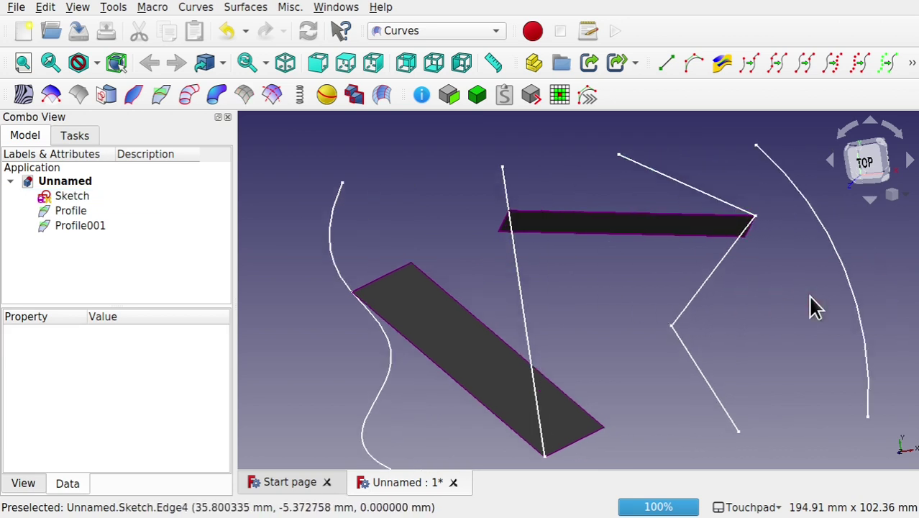
{"action": "left_click", "coordinate": [735, 263]}
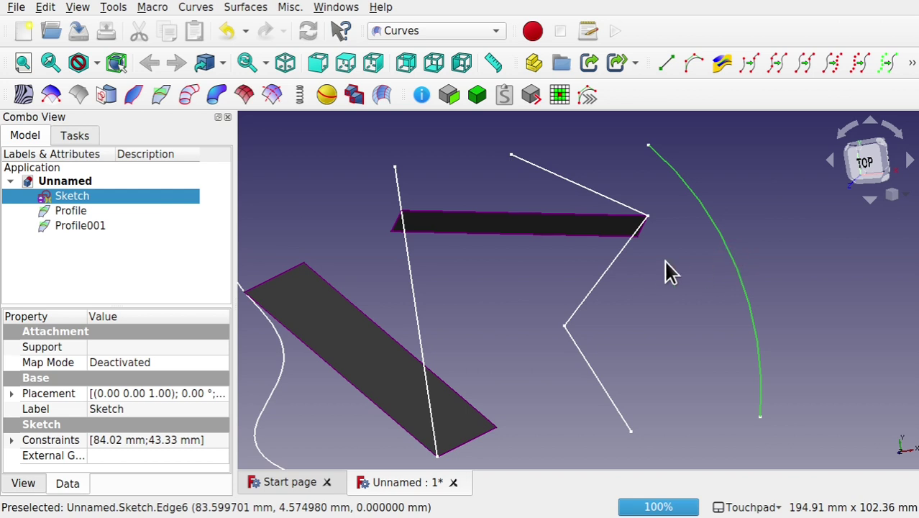
{"action": "left_click", "coordinate": [659, 271]}
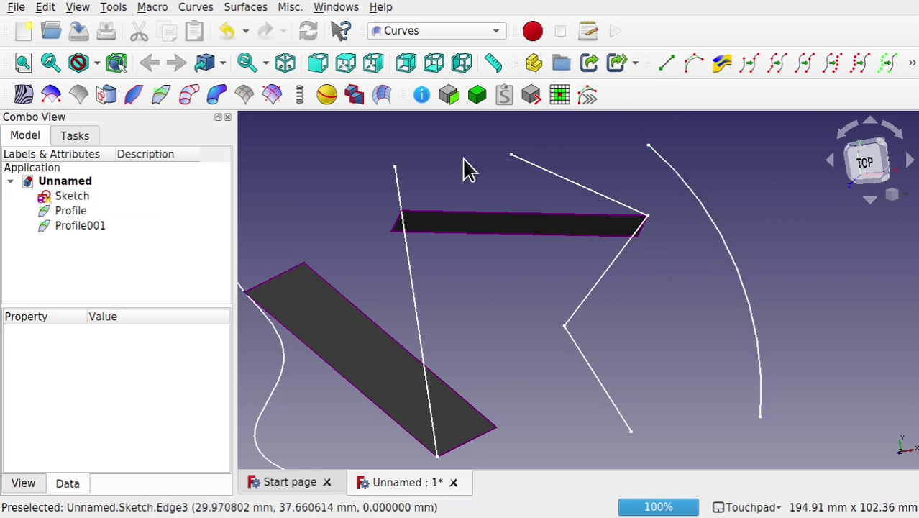
{"action": "left_click", "coordinate": [613, 272]}
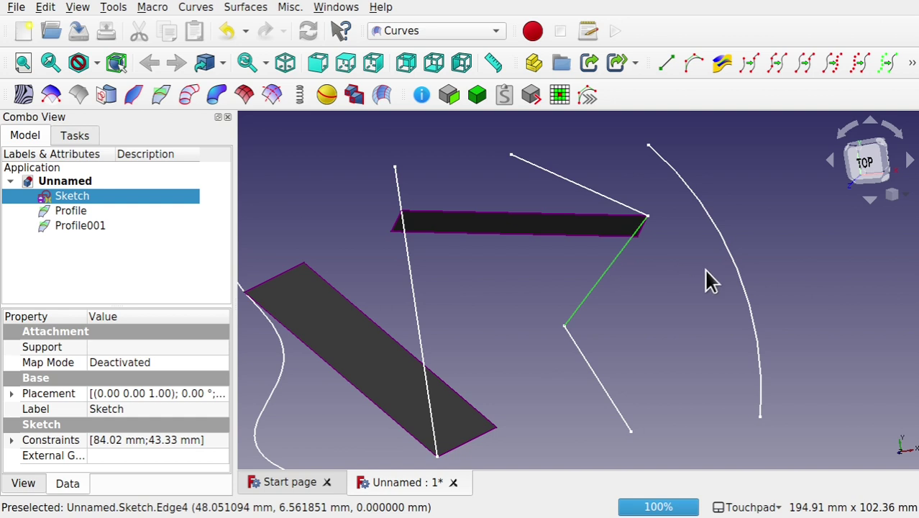
{"action": "left_click", "coordinate": [739, 277], "text": "ctrl"}
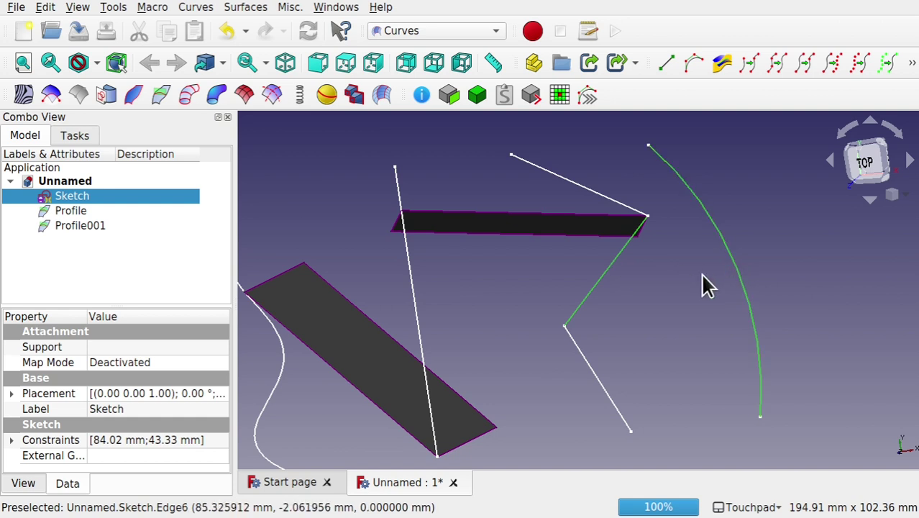
{"action": "left_click", "coordinate": [152, 94]}
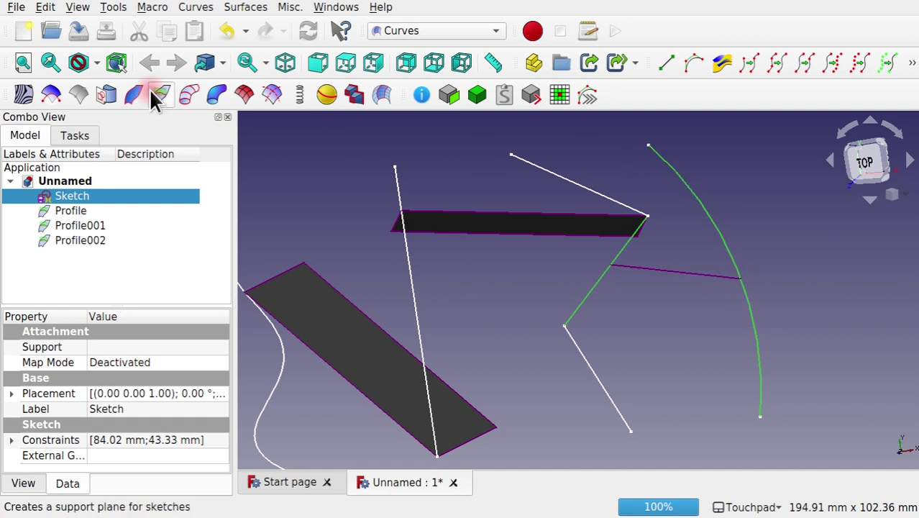
Step: Try Parameter2 values of 10000 and 0 on the third profile plane to reach both ends of the arc
{"action": "left_click", "coordinate": [87, 240]}
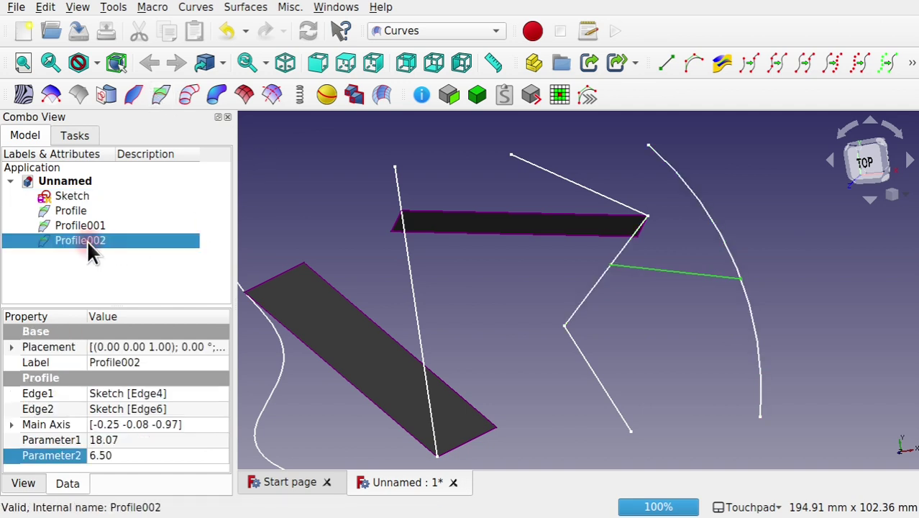
{"action": "left_click", "coordinate": [120, 454]}
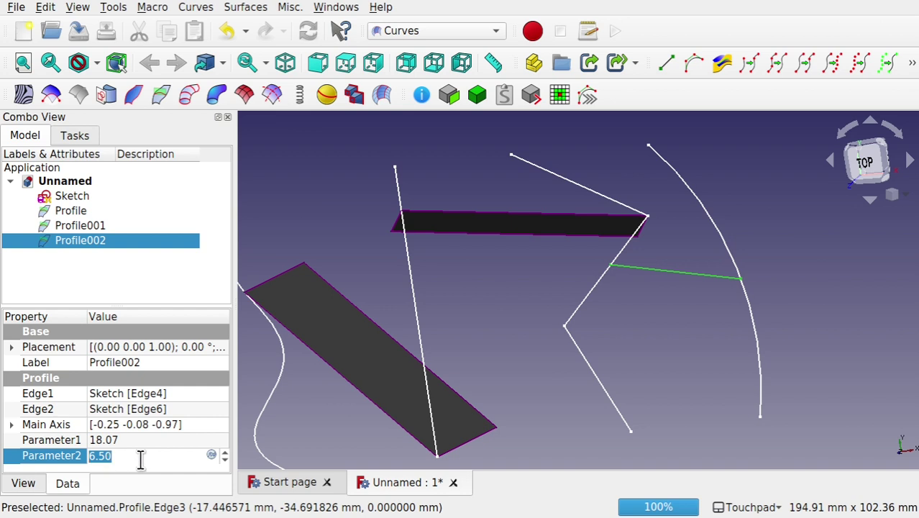
{"action": "type", "text": "10000"}
{"action": "key", "text": "Return"}
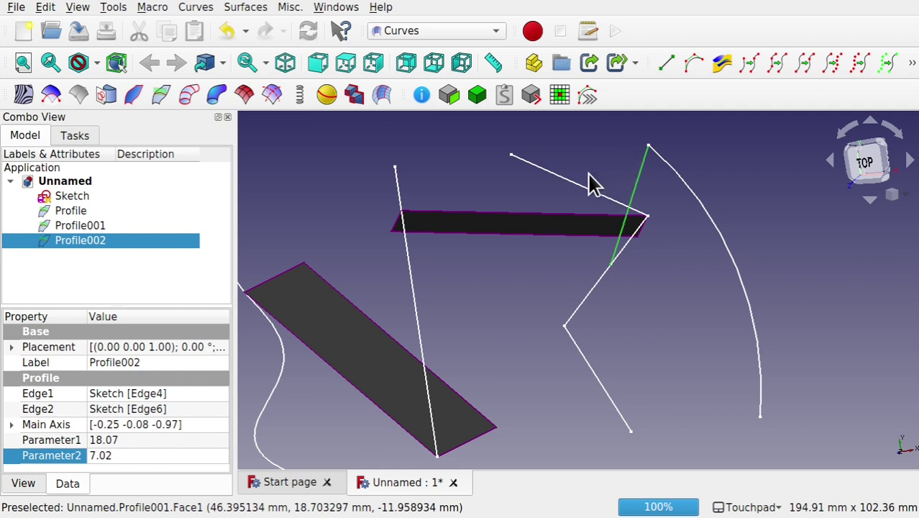
{"action": "left_click", "coordinate": [138, 455]}
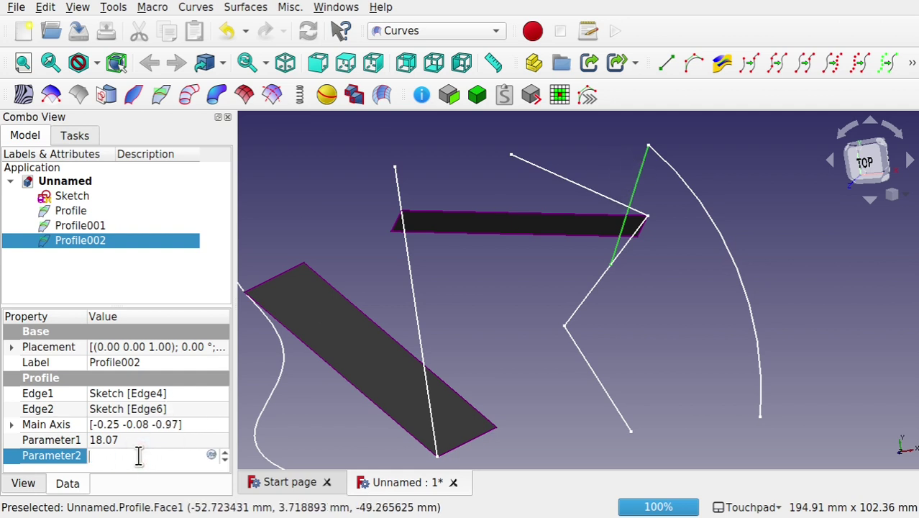
{"action": "type", "text": "0"}
{"action": "key", "text": "Return"}
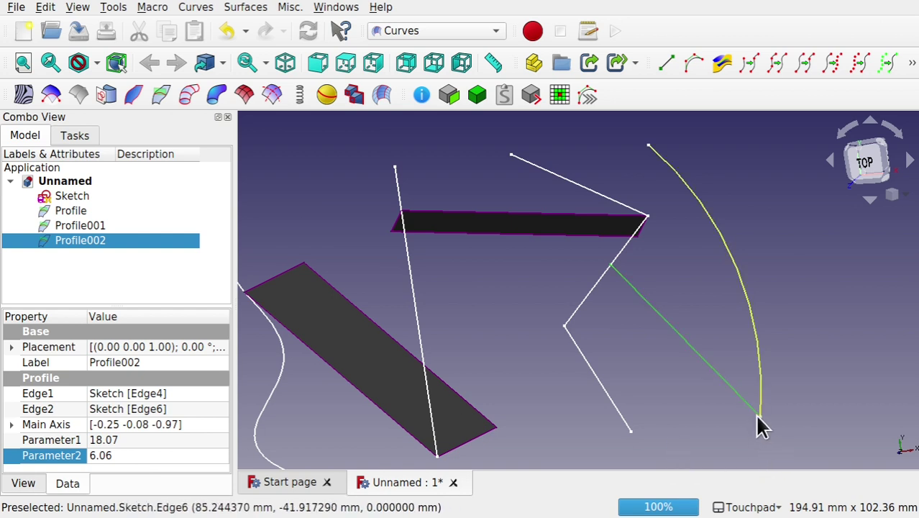
Step: Move the third profile plane's attachment along the arc with Parameter2 values of 6.3, 6.4, 6.5 and 6.6
{"action": "left_click", "coordinate": [129, 453]}
{"action": "key", "text": "BackSpace"}
{"action": "key", "text": "BackSpace"}
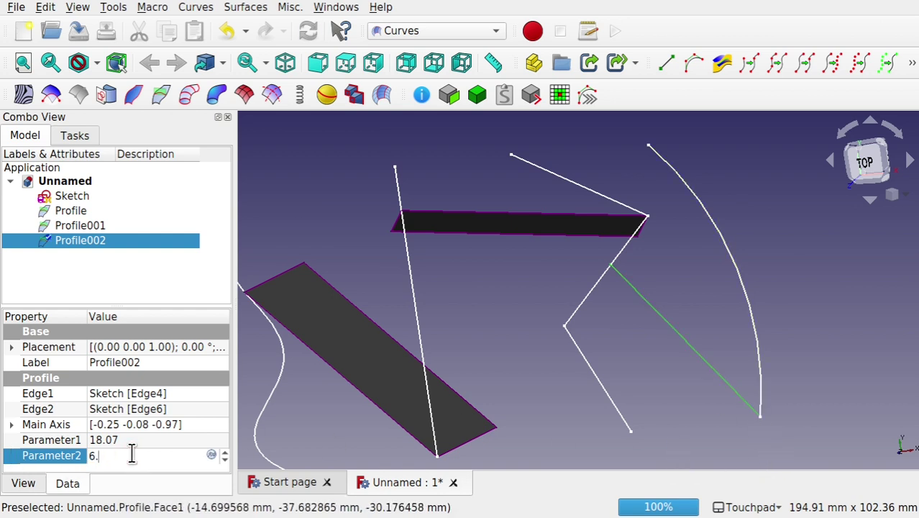
{"action": "type", "text": "3"}
{"action": "key", "text": "Return"}
{"action": "left_click", "coordinate": [130, 456]}
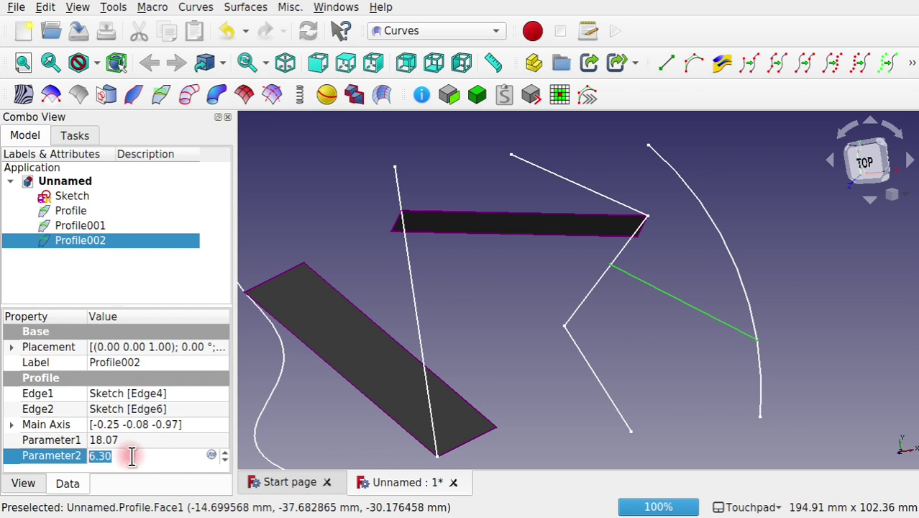
{"action": "type", "text": "6."}
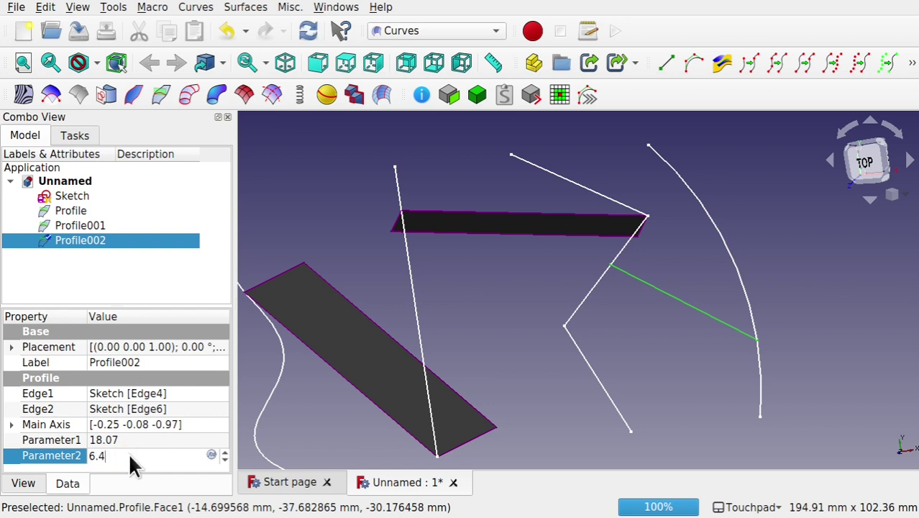
{"action": "type", "text": "4"}
{"action": "key", "text": "Return"}
{"action": "left_click", "coordinate": [131, 455]}
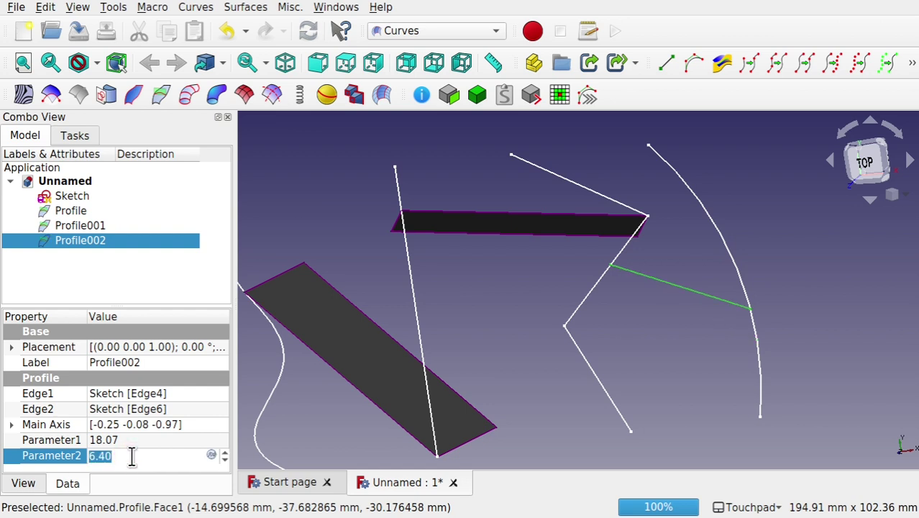
{"action": "type", "text": "6.5"}
{"action": "key", "text": "Return"}
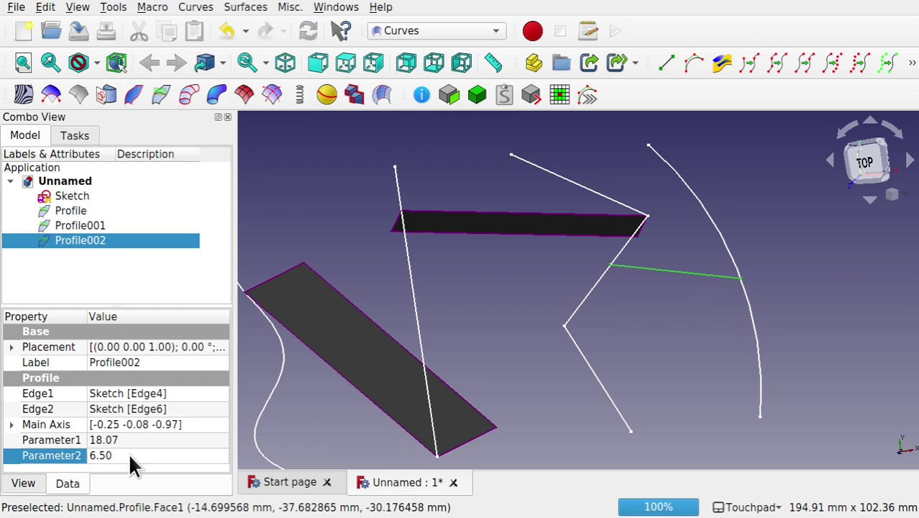
{"action": "left_click", "coordinate": [130, 456]}
{"action": "type", "text": "6."}
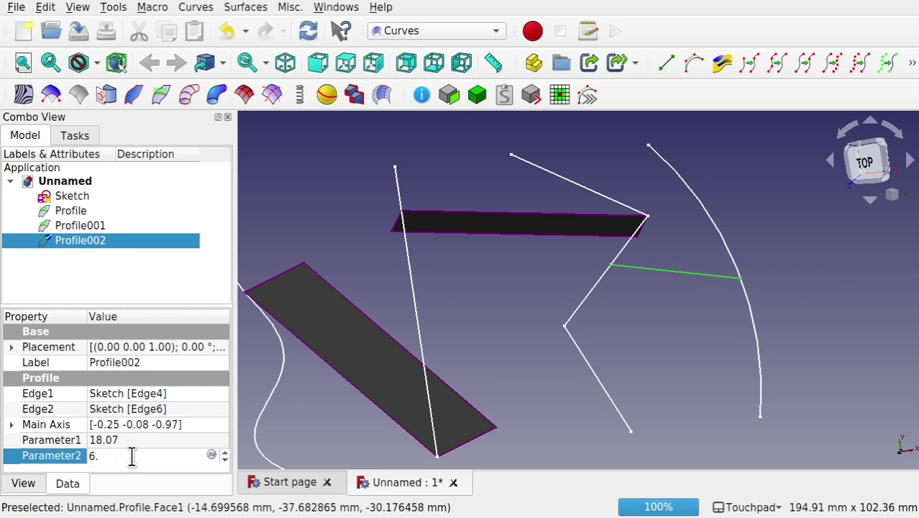
{"action": "key", "text": "Return"}
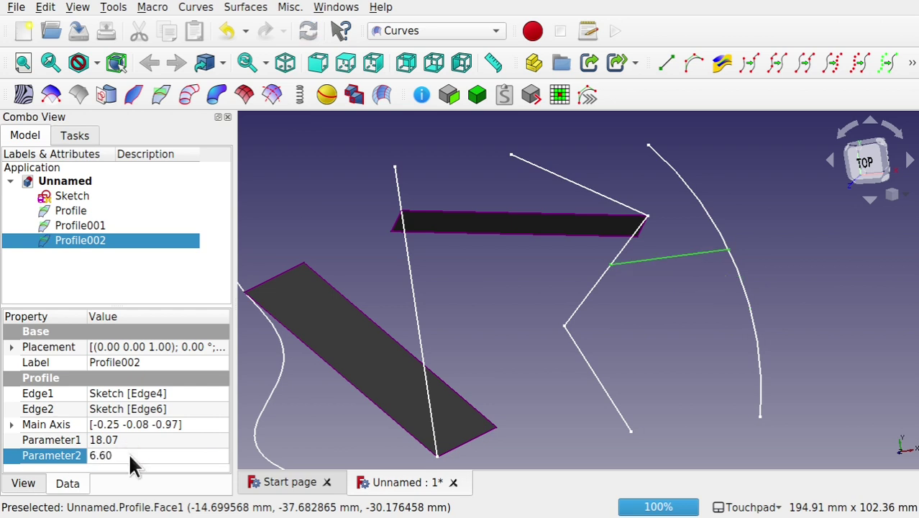
Step: Try Parameter2 values of 7 and 6.06 for the third profile plane's position on the arc
{"action": "left_click", "coordinate": [130, 455]}
{"action": "type", "text": "7"}
{"action": "key", "text": "Return"}
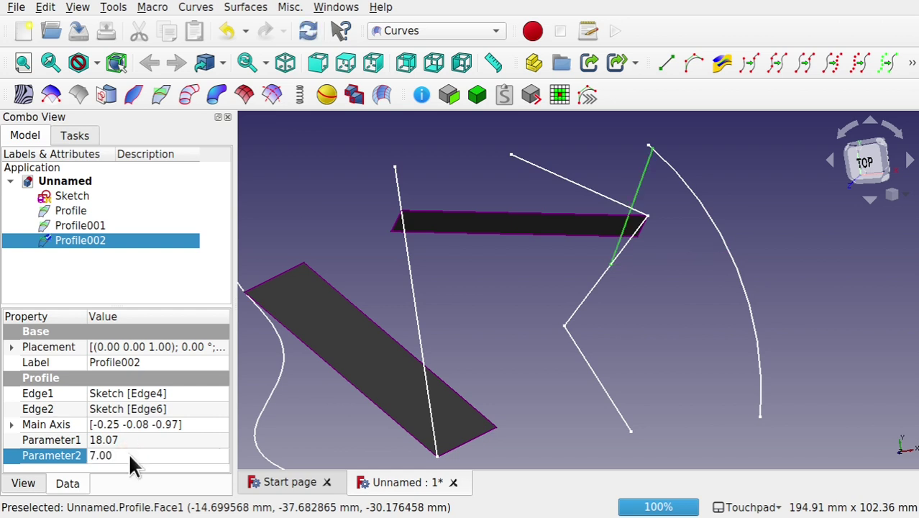
{"action": "left_click", "coordinate": [130, 456]}
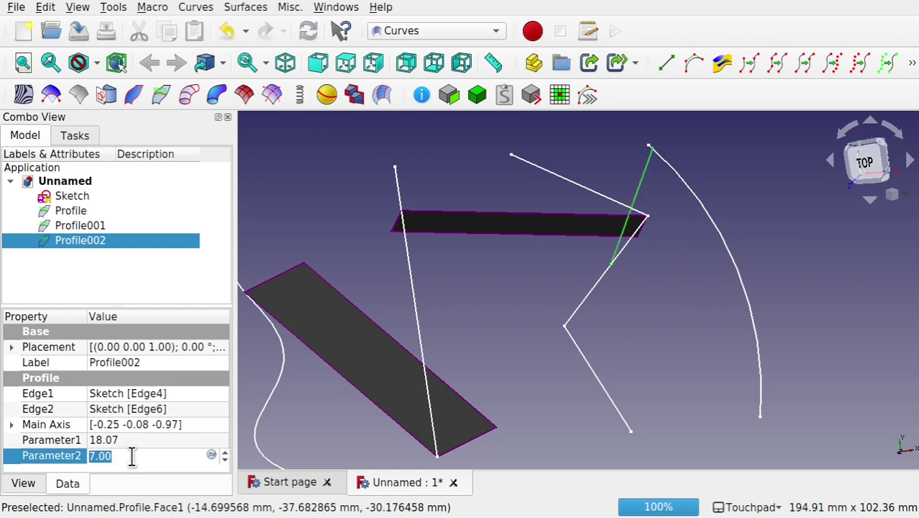
{"action": "type", "text": "6.06"}
{"action": "key", "text": "Return"}
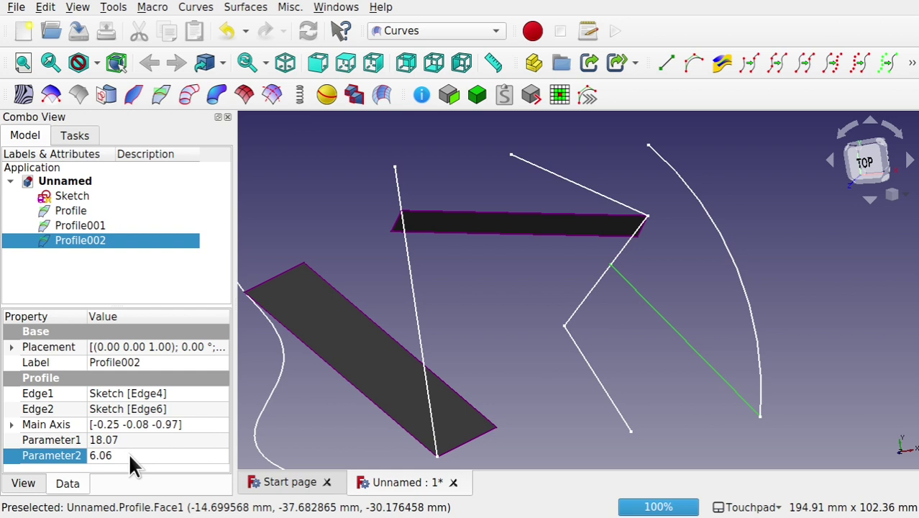
Step: Set the third profile plane's Parameter2 to 7 to attach it near the arc's upper end
{"action": "left_click", "coordinate": [130, 455]}
{"action": "type", "text": "7"}
{"action": "key", "text": "Return"}
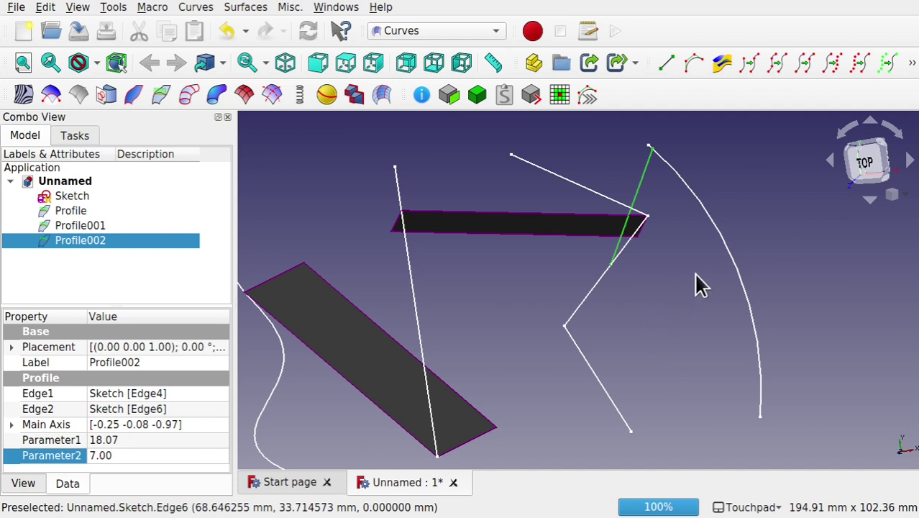
Step: Delete the three existing profile planes so that only the sketch remains
{"action": "mouse_move", "coordinate": [696, 281]}
{"action": "left_mouse_down", "text": "alt"}
{"action": "mouse_move", "coordinate": [662, 285]}
{"action": "mouse_move", "coordinate": [693, 278]}
{"action": "left_mouse_up", "text": "alt"}
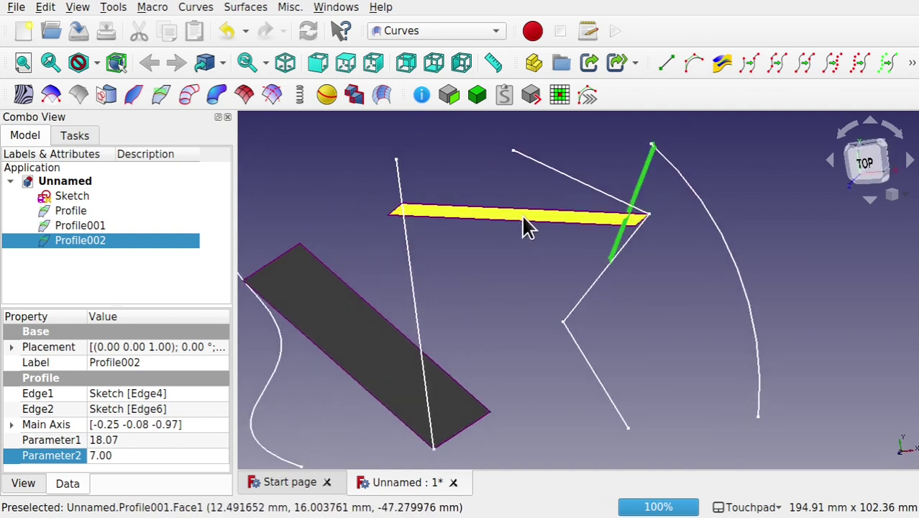
{"action": "left_click", "coordinate": [346, 331]}
{"action": "key", "text": "Delete"}
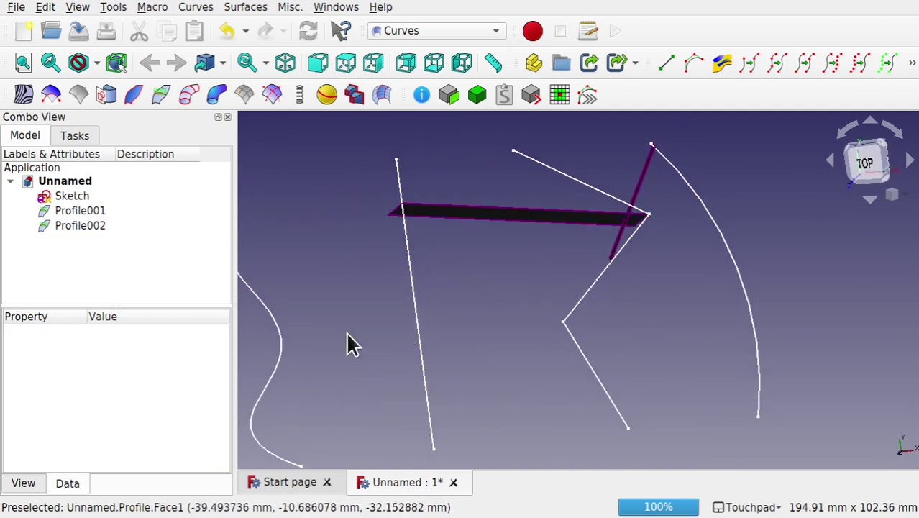
{"action": "left_click", "coordinate": [553, 220]}
{"action": "key", "text": "Delete"}
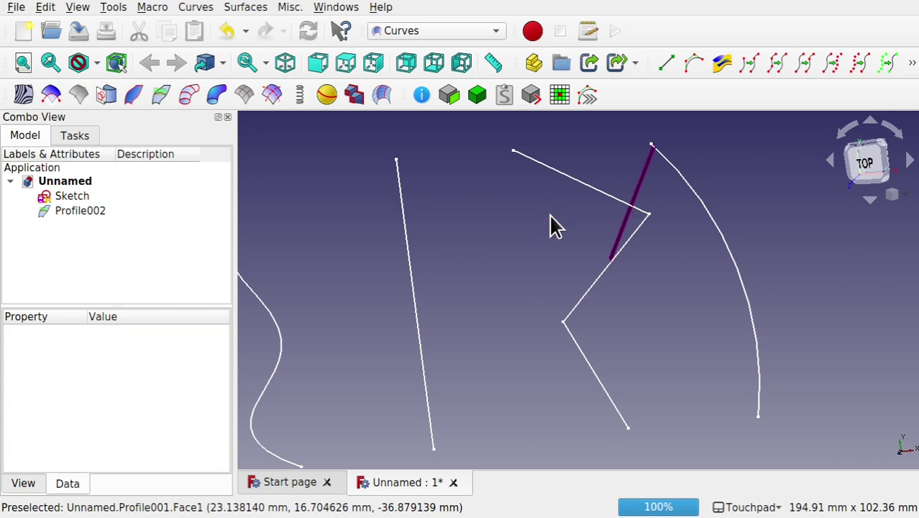
{"action": "left_click", "coordinate": [643, 194]}
{"action": "key", "text": "Delete"}
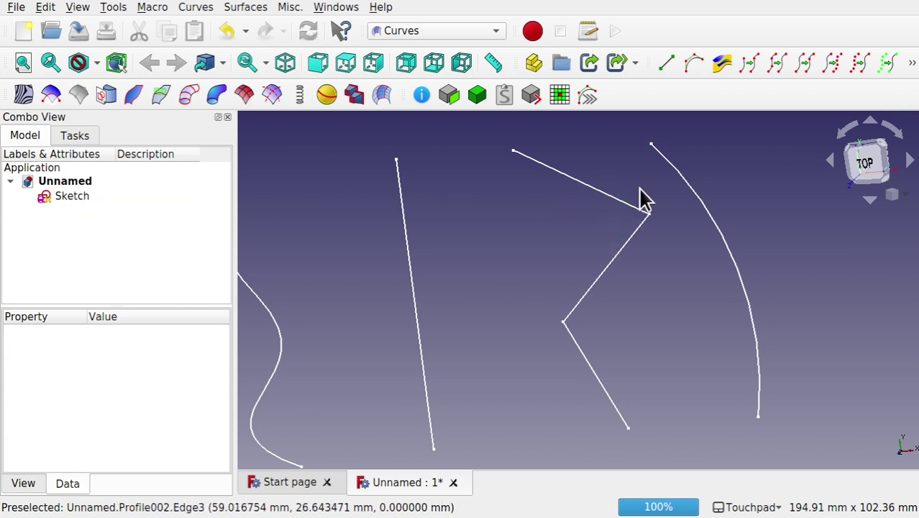
Step: Create a profile support plane from the upper part of the B-spline to the straight line, using the slightly tilted view direction
{"action": "mouse_move", "coordinate": [560, 265]}
{"action": "middle_mouse_down"}
{"action": "mouse_move", "coordinate": [496, 294]}
{"action": "mouse_move", "coordinate": [498, 304]}
{"action": "mouse_move", "coordinate": [513, 293]}
{"action": "mouse_move", "coordinate": [382, 281]}
{"action": "middle_mouse_up"}
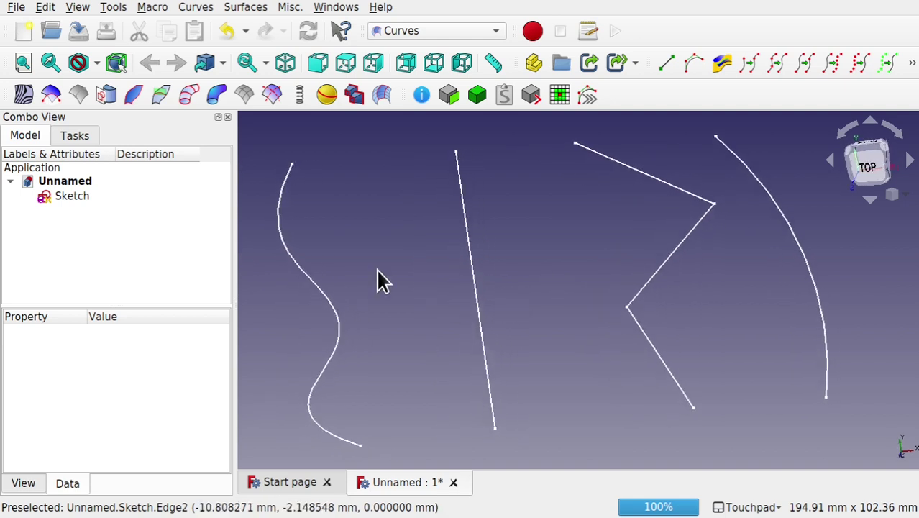
{"action": "left_click", "coordinate": [282, 239]}
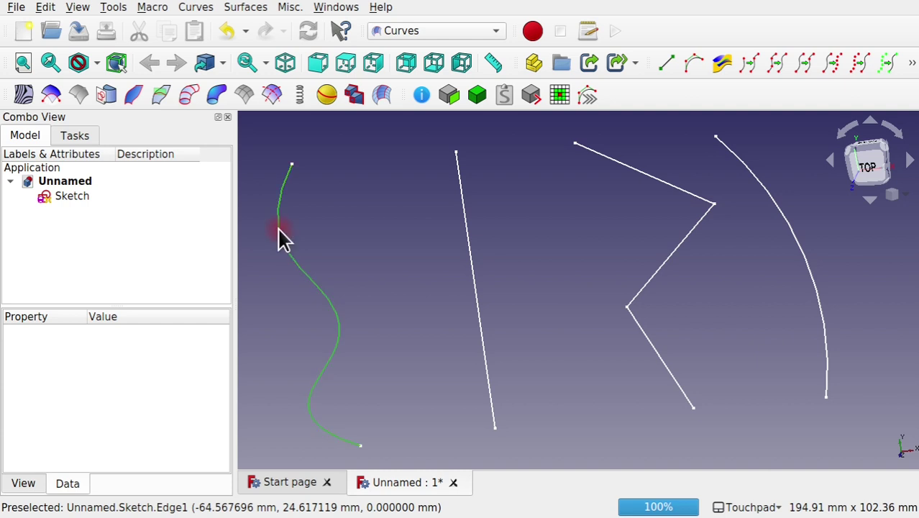
{"action": "left_click", "coordinate": [468, 241], "text": "ctrl"}
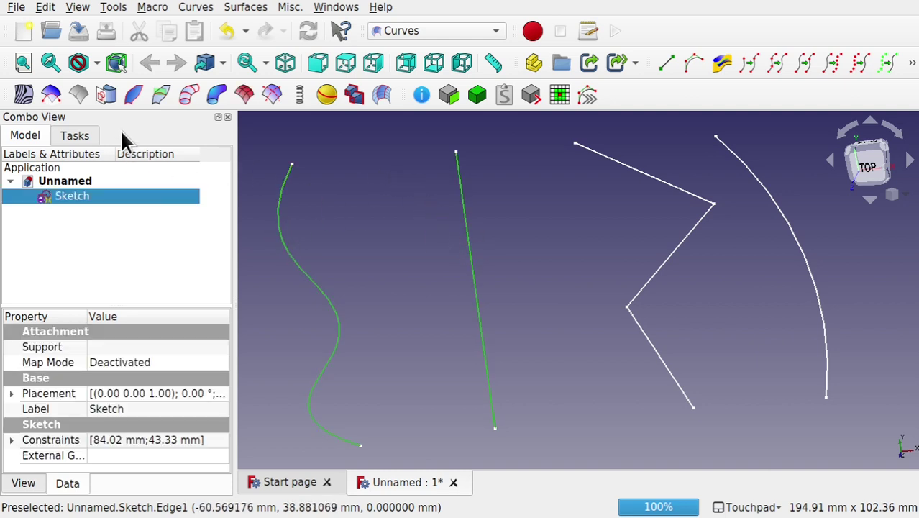
{"action": "left_click", "coordinate": [159, 97]}
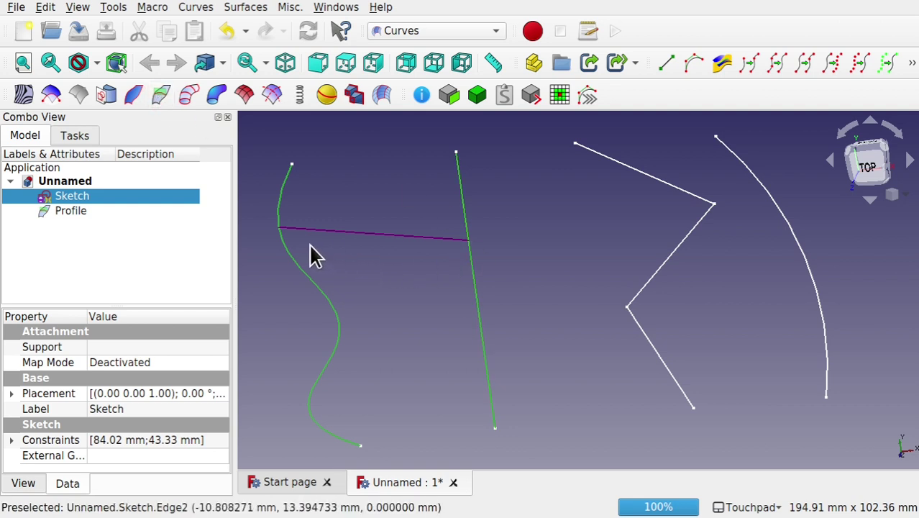
{"action": "left_click", "coordinate": [410, 238]}
{"action": "left_click", "coordinate": [374, 243]}
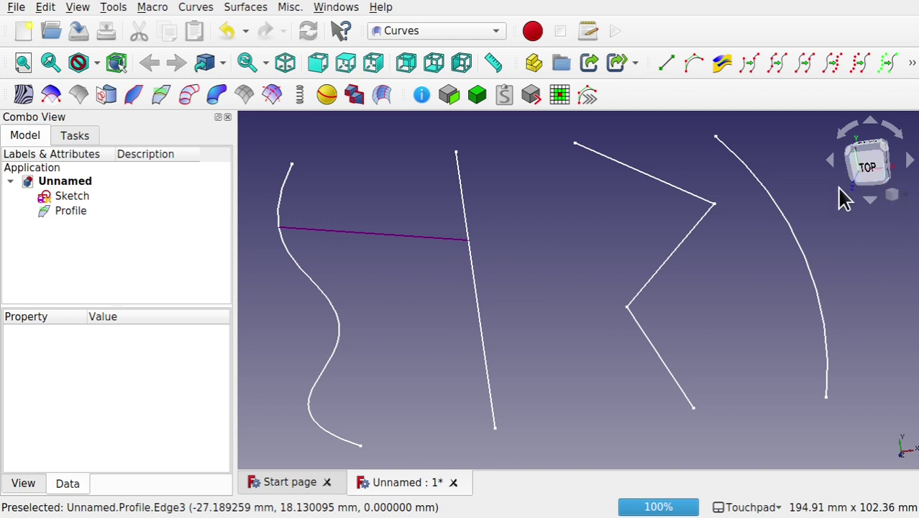
Step: Add a second profile plane near the upper ends of the B-spline and straight line, using a strongly orbited view direction
{"action": "left_click", "coordinate": [863, 171]}
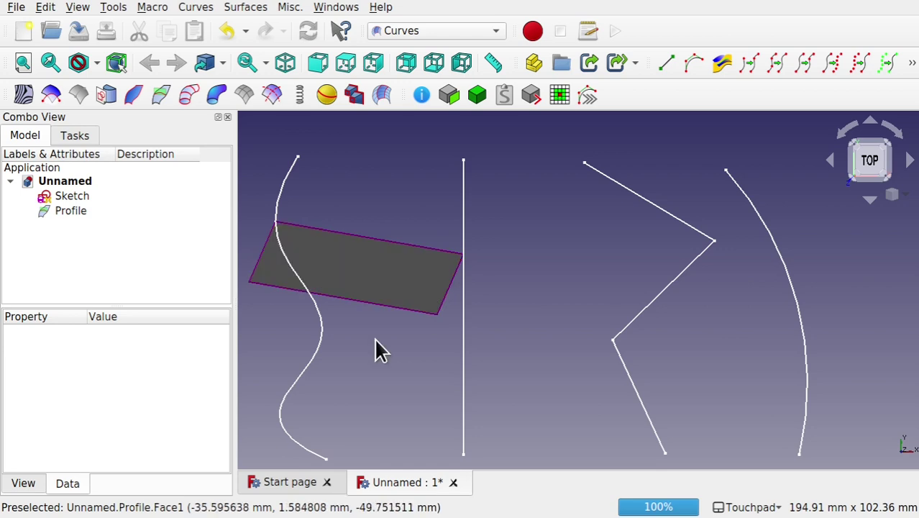
{"action": "mouse_move", "coordinate": [396, 324]}
{"action": "middle_mouse_down"}
{"action": "mouse_move", "coordinate": [420, 260]}
{"action": "mouse_move", "coordinate": [416, 275]}
{"action": "mouse_move", "coordinate": [402, 237]}
{"action": "mouse_move", "coordinate": [495, 199]}
{"action": "mouse_move", "coordinate": [498, 214]}
{"action": "mouse_move", "coordinate": [552, 232]}
{"action": "mouse_move", "coordinate": [554, 246]}
{"action": "mouse_move", "coordinate": [536, 220]}
{"action": "mouse_move", "coordinate": [530, 228]}
{"action": "mouse_move", "coordinate": [541, 219]}
{"action": "mouse_move", "coordinate": [492, 222]}
{"action": "middle_mouse_up"}
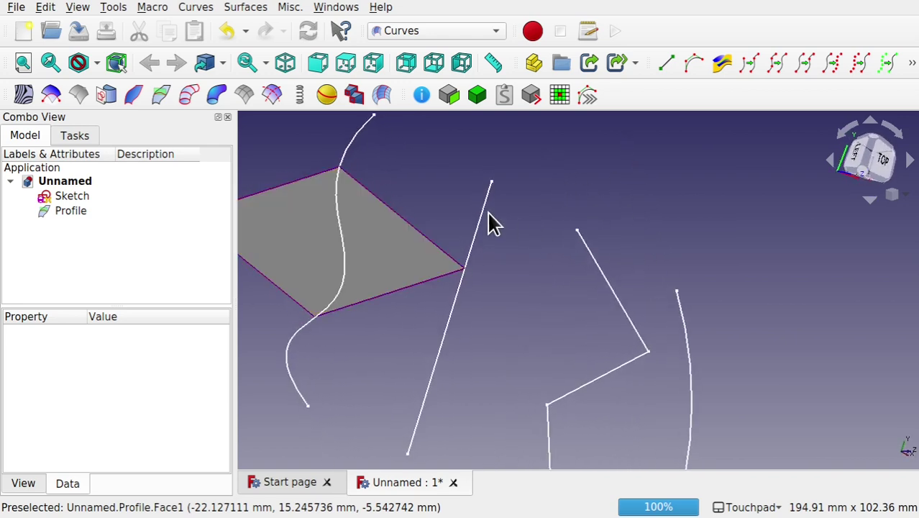
{"action": "left_click", "coordinate": [359, 146]}
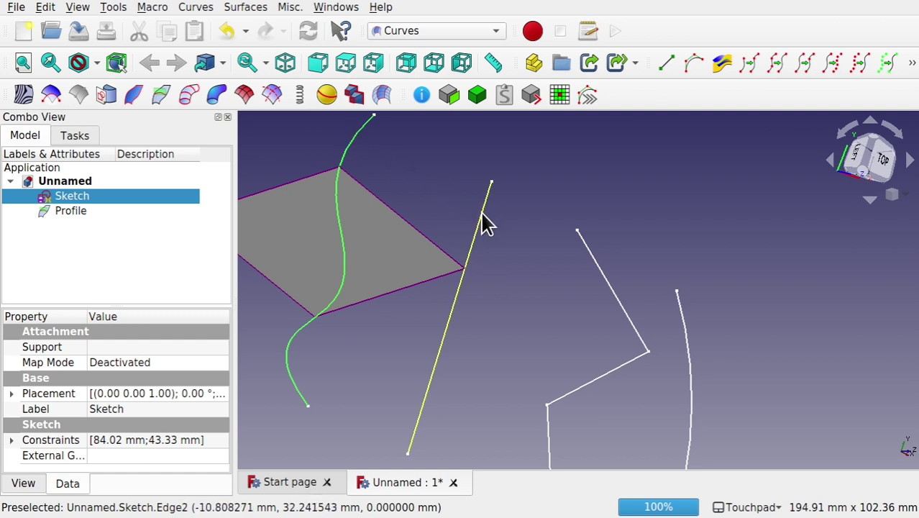
{"action": "left_click", "coordinate": [153, 89]}
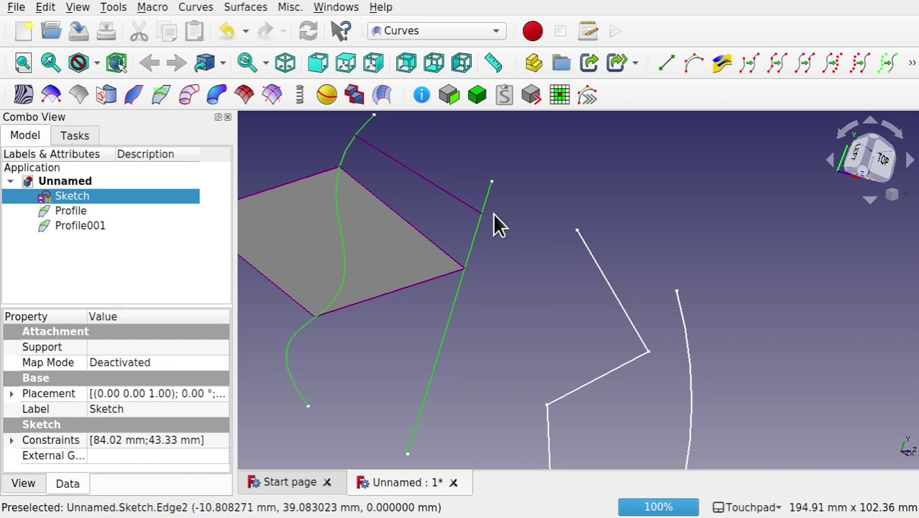
Step: Add a third profile plane between the B-spline and straight line, below the first two, using the top view direction
{"action": "left_click", "coordinate": [877, 167]}
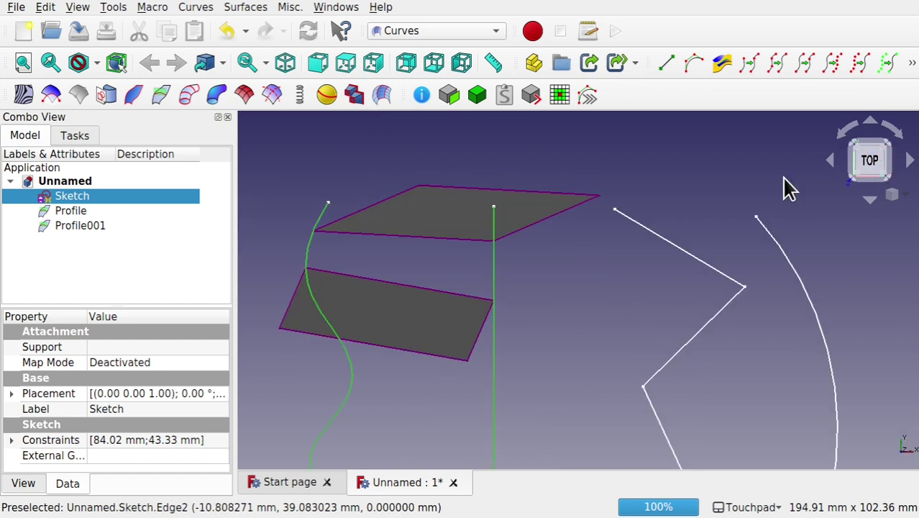
{"action": "left_click", "coordinate": [526, 383]}
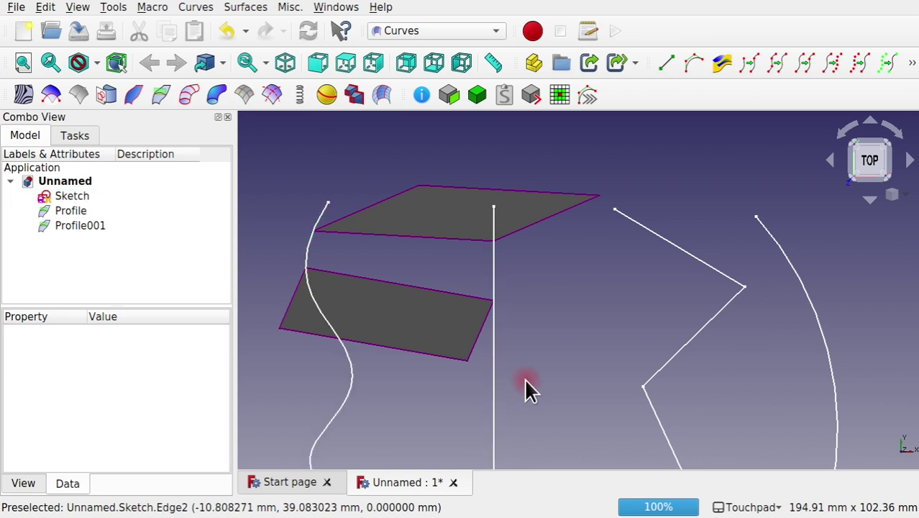
{"action": "key", "text": "Down"}
{"action": "key", "text": "Down"}
{"action": "key", "text": "Down"}
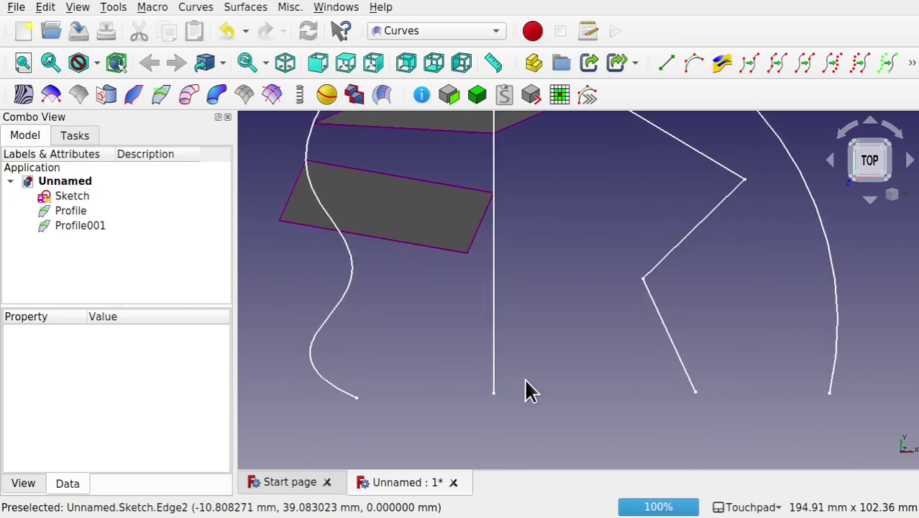
{"action": "key", "text": "Up"}
{"action": "key", "text": "Up"}
{"action": "key", "text": "Up"}
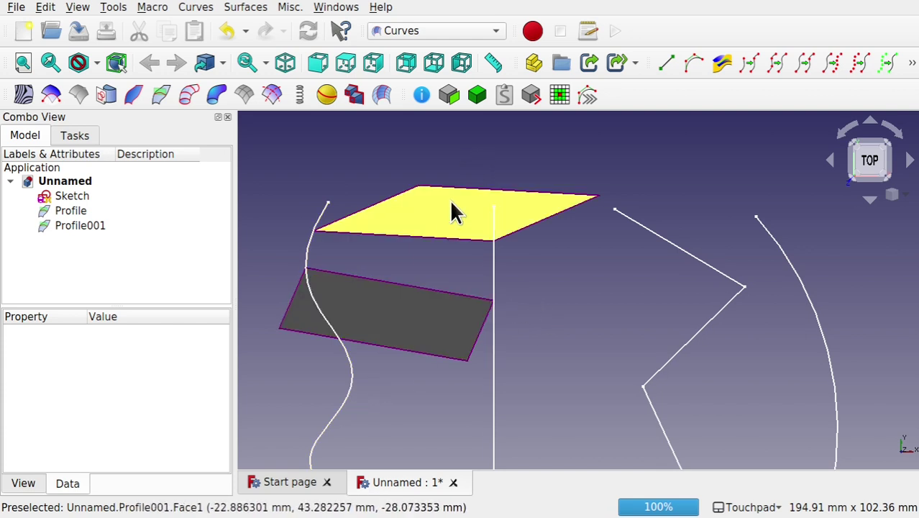
{"action": "left_click", "coordinate": [348, 402]}
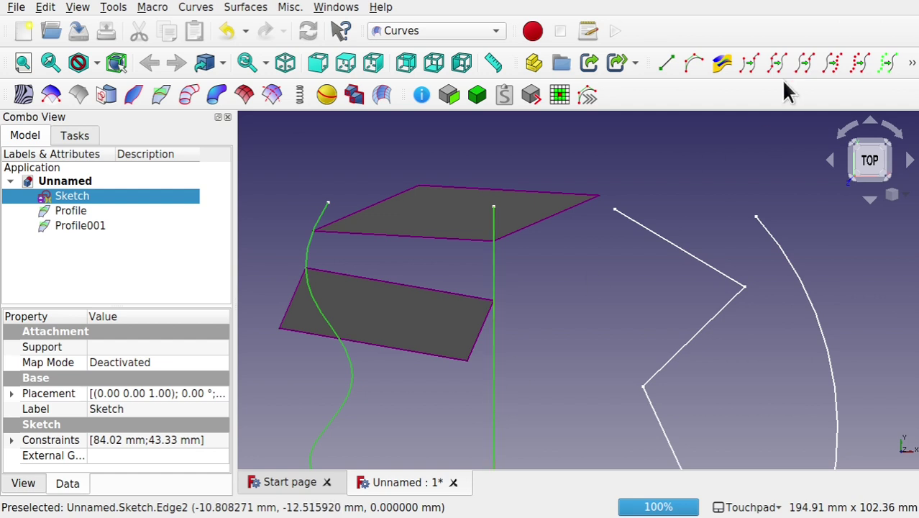
{"action": "left_click", "coordinate": [164, 92]}
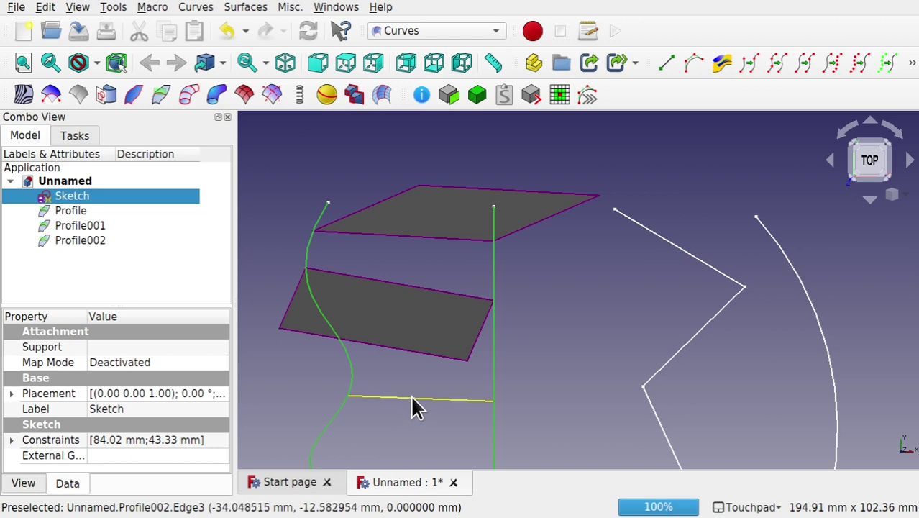
{"action": "middle_click_drag", "start_coordinate": [412, 407], "coordinate": [431, 381]}
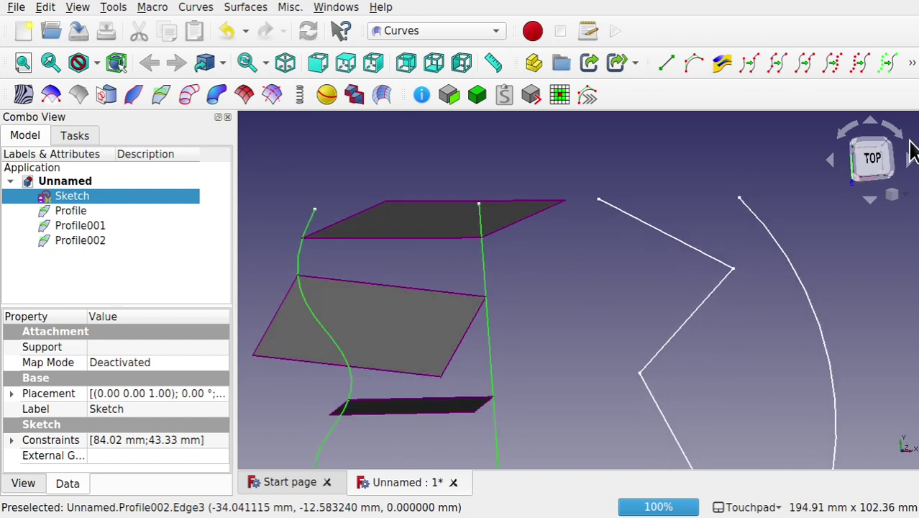
{"action": "left_click", "coordinate": [872, 169]}
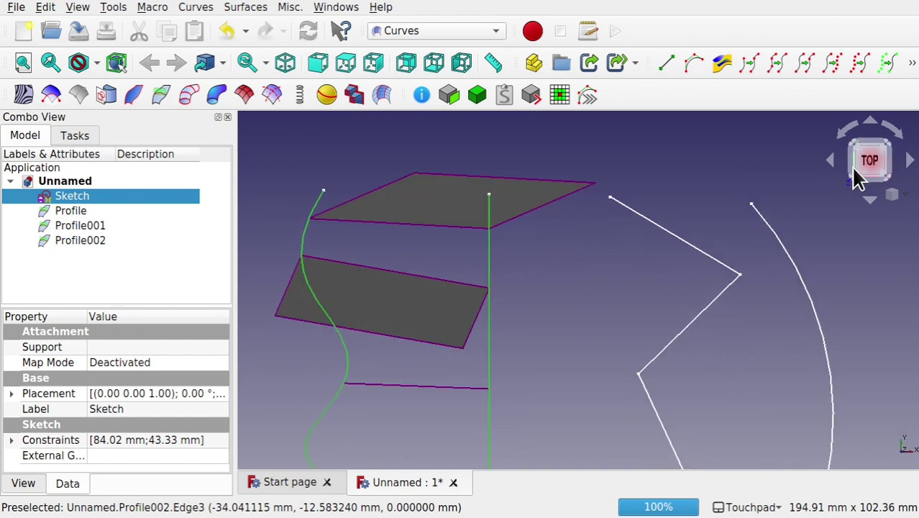
{"action": "left_click", "coordinate": [350, 370]}
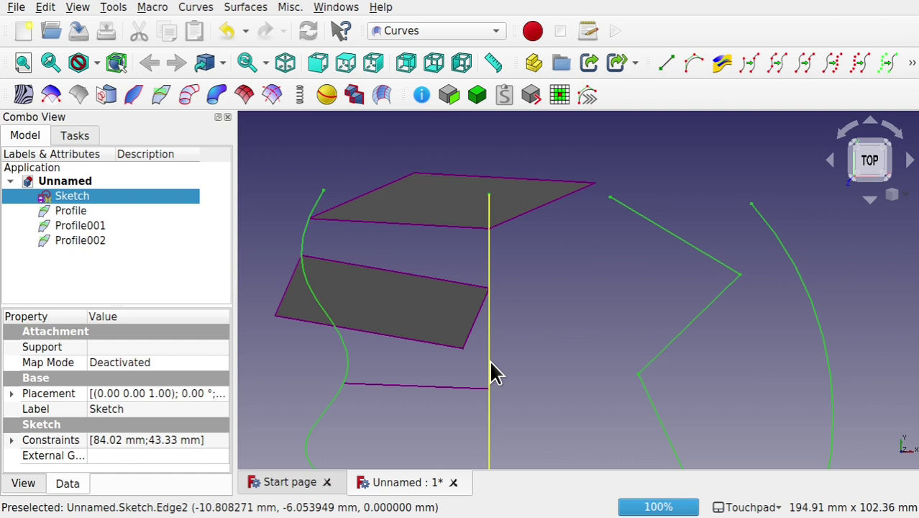
{"action": "left_click", "coordinate": [156, 96]}
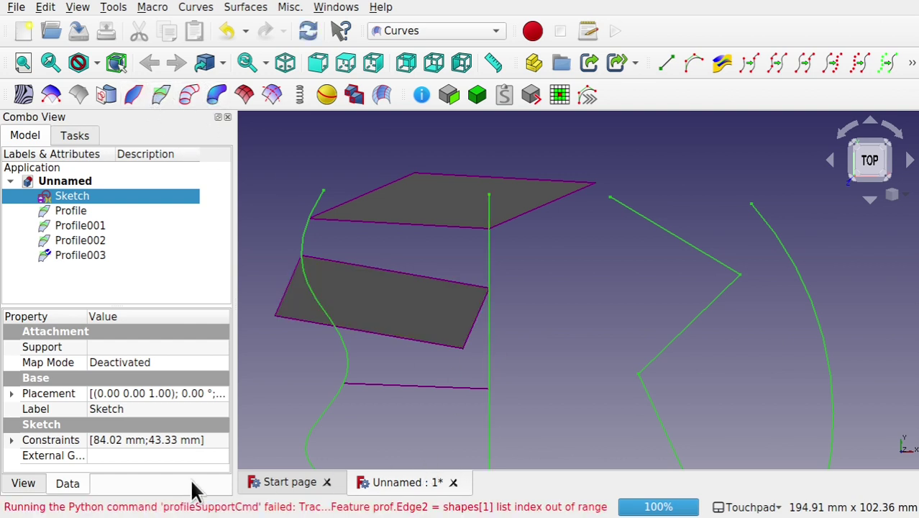
{"action": "left_click", "coordinate": [80, 255]}
{"action": "key", "text": "Delete"}
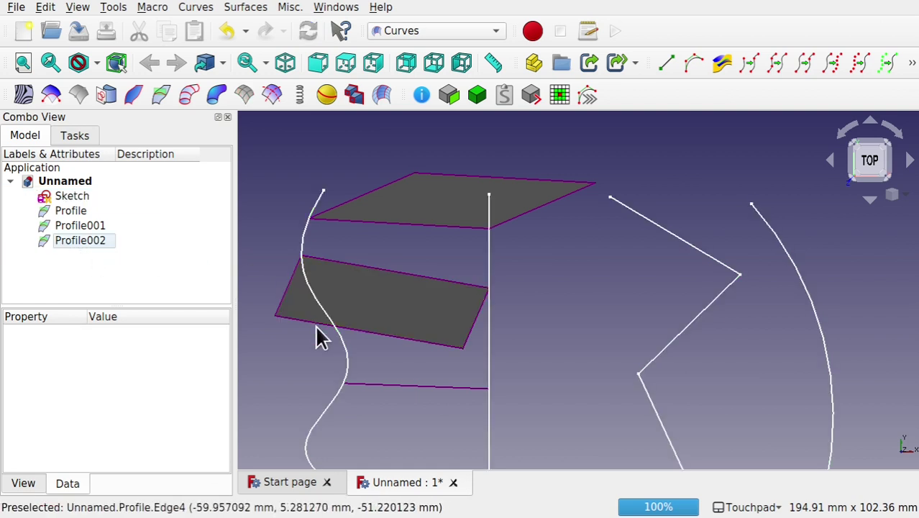
Step: Add a fourth profile plane just above the third, between the B-spline and the straight line, from the top view
{"action": "left_click", "coordinate": [348, 356]}
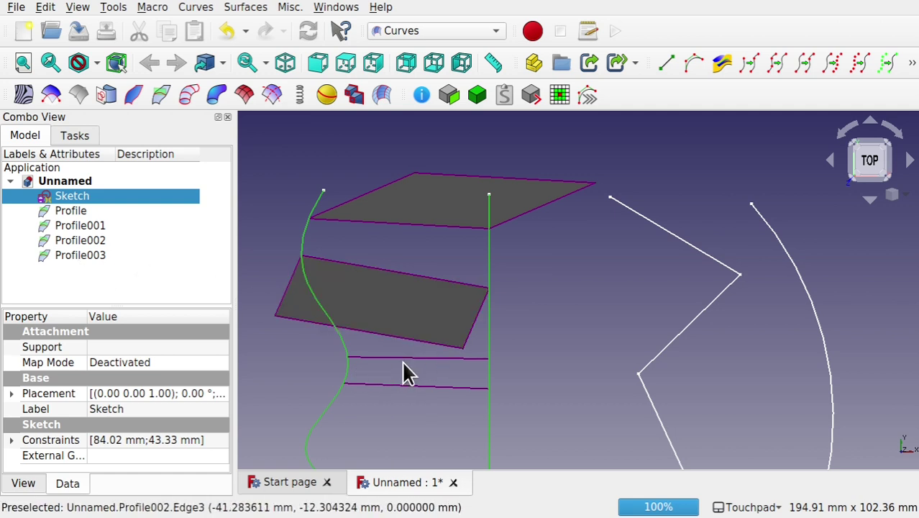
Step: Examine the Main Axis x, y and z components of the first and fourth profile planes to compare their directions
{"action": "left_click", "coordinate": [400, 323]}
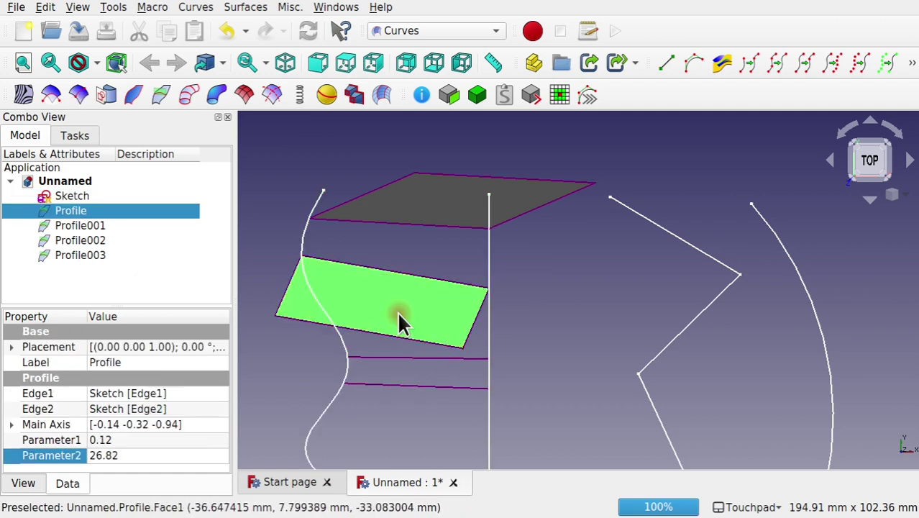
{"action": "left_click", "coordinate": [12, 425]}
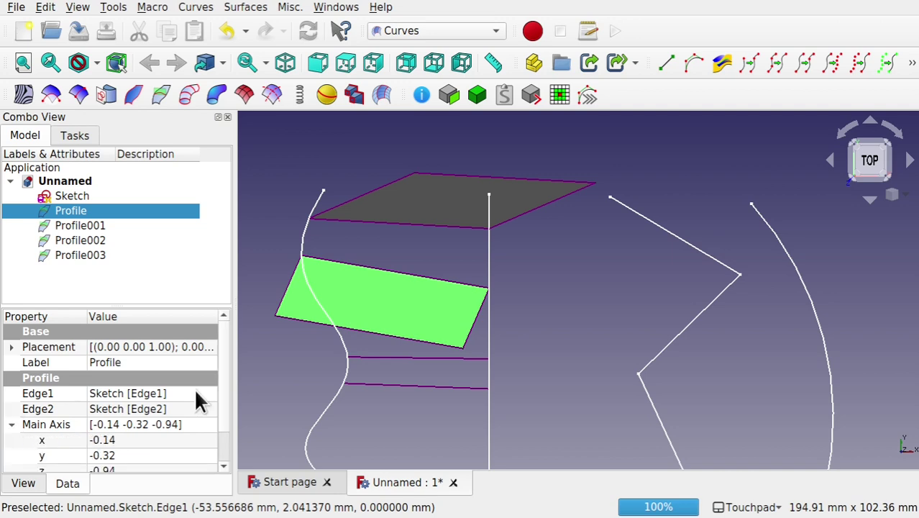
{"action": "left_click_drag", "start_coordinate": [404, 307], "coordinate": [358, 340], "text": "alt"}
{"action": "scroll", "coordinate": [226, 388], "scroll_direction": "down", "scroll_amount": 2}
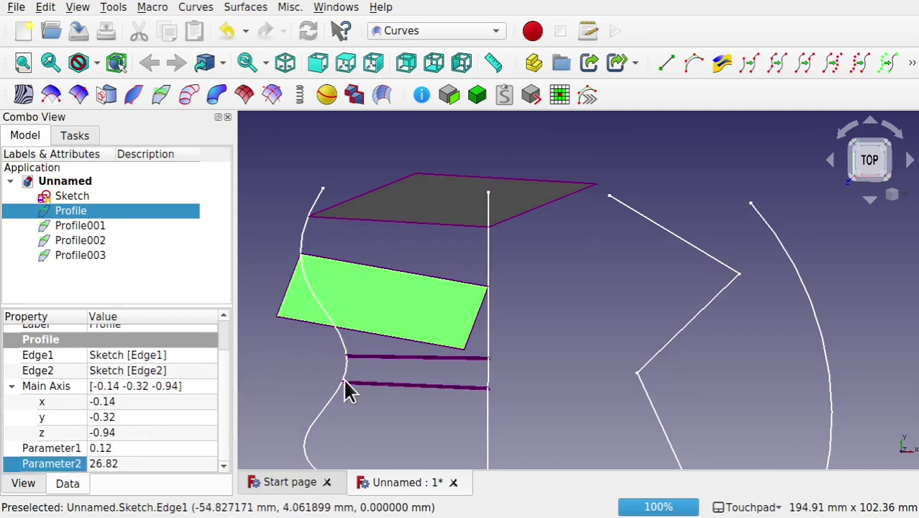
{"action": "left_click_drag", "start_coordinate": [394, 308], "coordinate": [403, 354], "text": "alt"}
{"action": "left_click", "coordinate": [404, 354]}
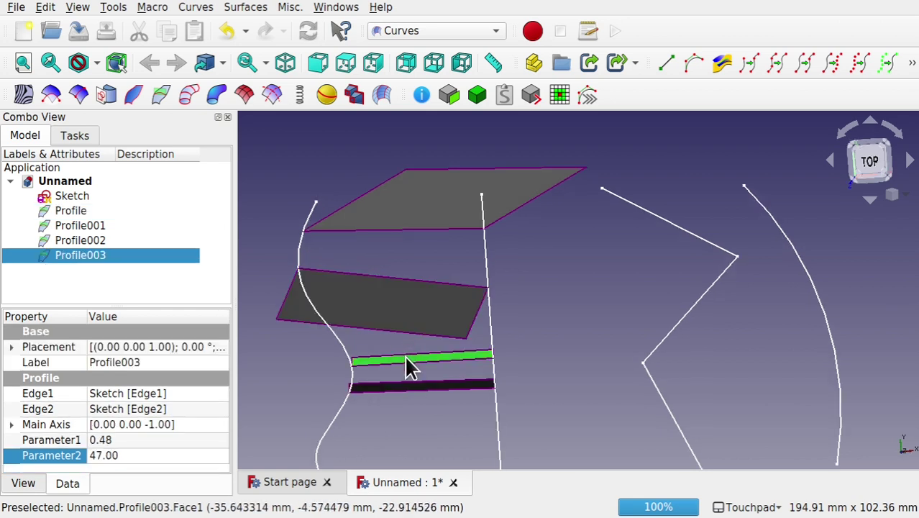
{"action": "left_click", "coordinate": [11, 424]}
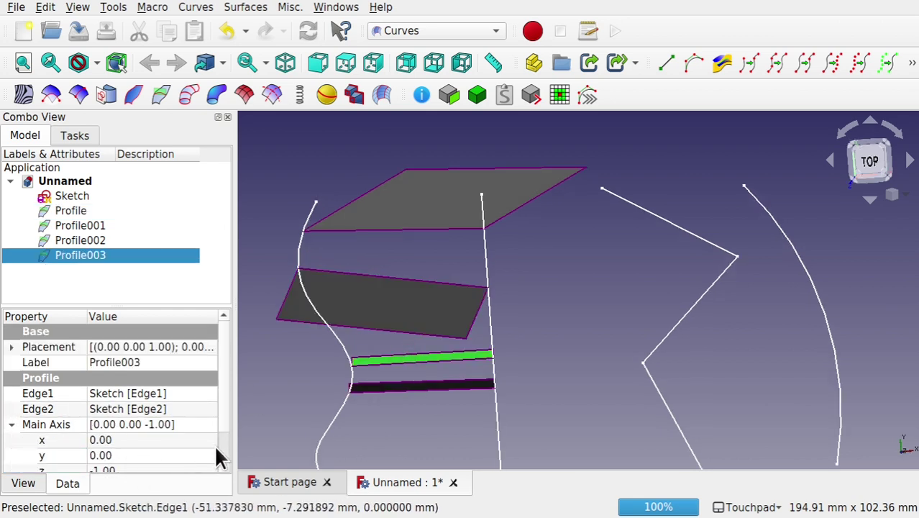
{"action": "scroll", "coordinate": [217, 445], "scroll_direction": "down", "scroll_amount": 2}
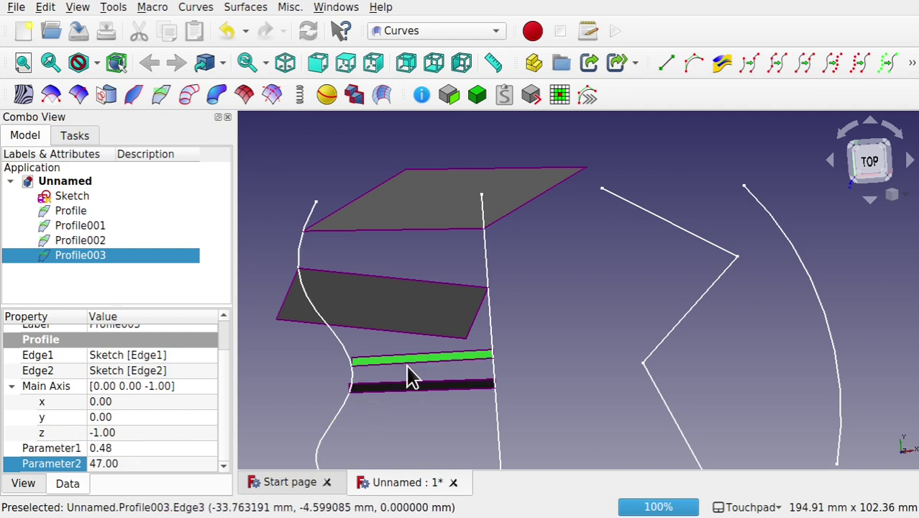
Step: Set the Main Axis x and y components of all four profile planes to 0 together
{"action": "left_click_drag", "start_coordinate": [409, 375], "coordinate": [423, 288], "text": "alt"}
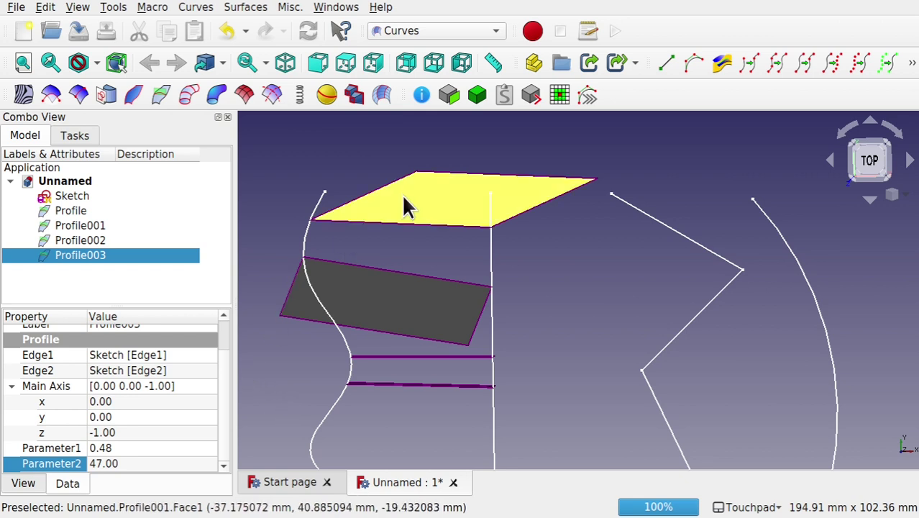
{"action": "left_click", "coordinate": [405, 212]}
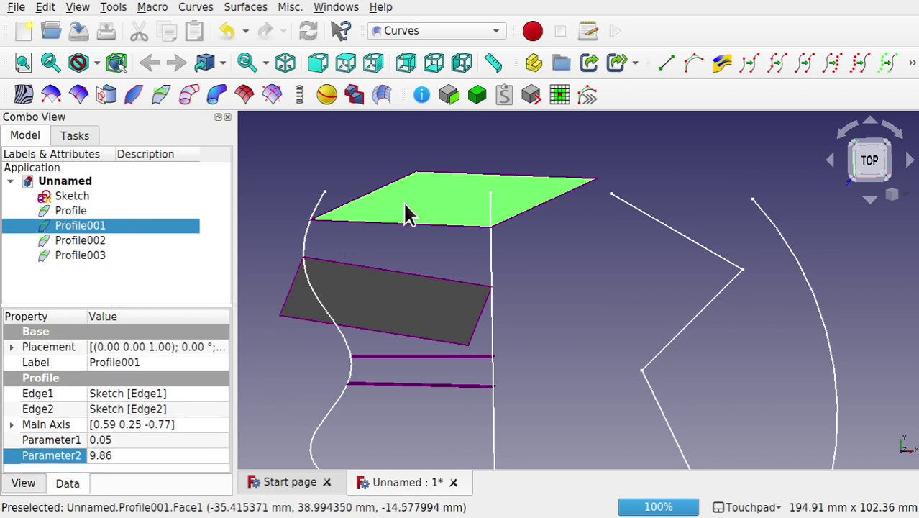
{"action": "left_click", "coordinate": [390, 302], "text": "ctrl"}
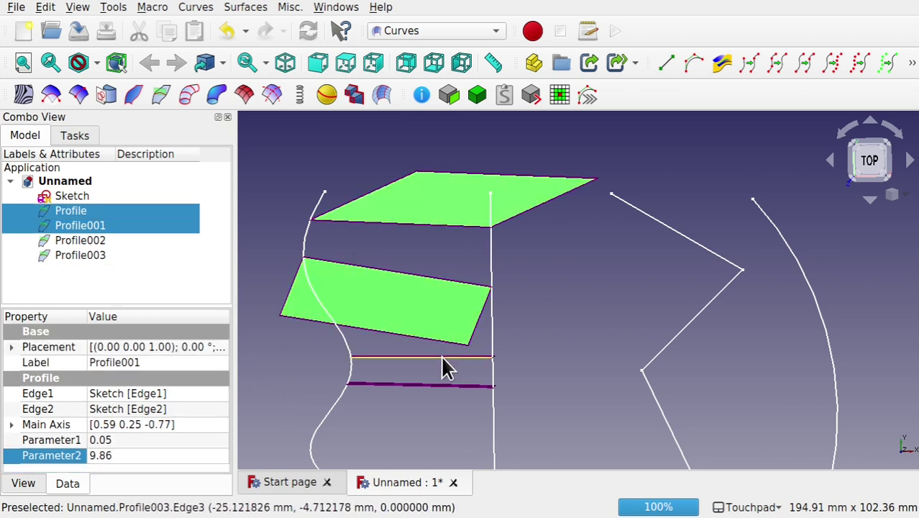
{"action": "left_click", "coordinate": [85, 208]}
{"action": "left_click", "coordinate": [95, 254], "text": "shift"}
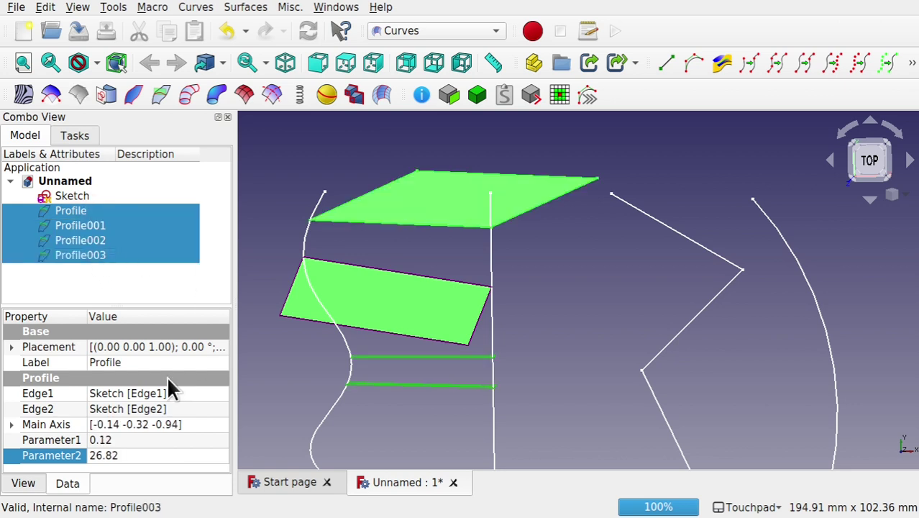
{"action": "left_click", "coordinate": [9, 423]}
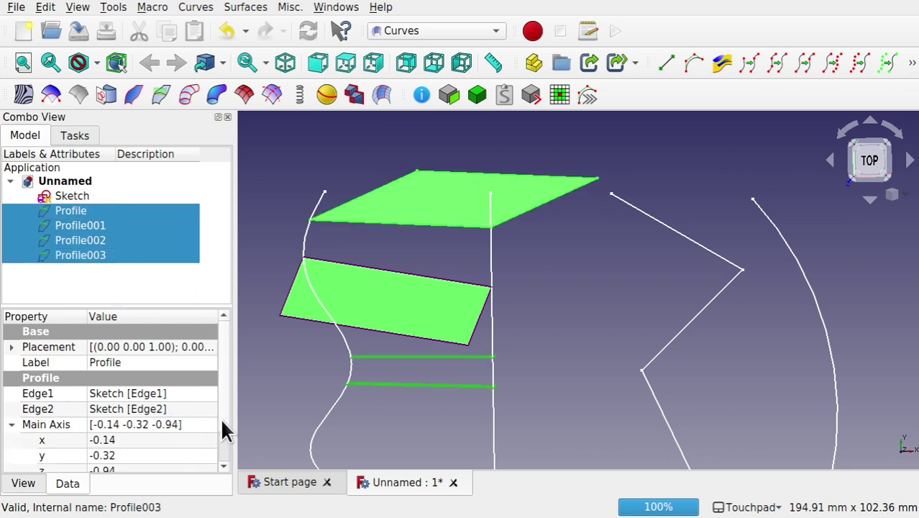
{"action": "left_click_drag", "start_coordinate": [222, 424], "coordinate": [220, 446]}
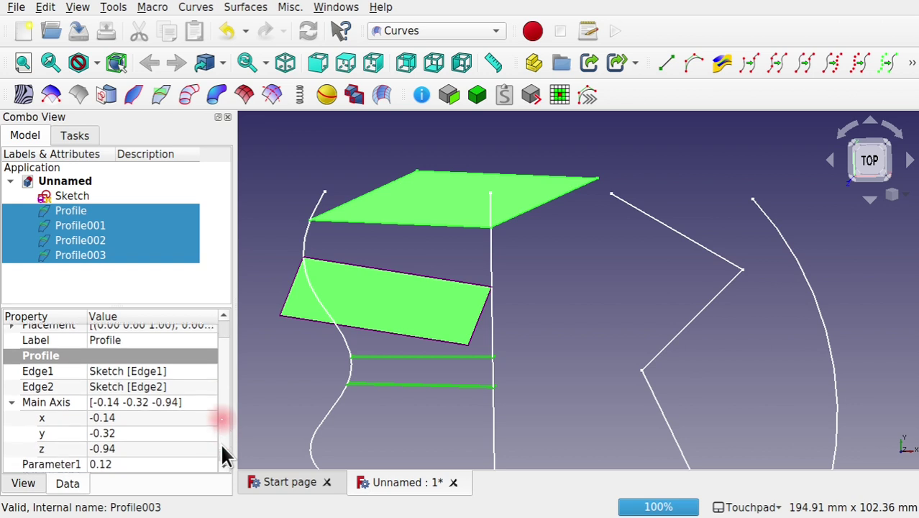
{"action": "left_click", "coordinate": [128, 404]}
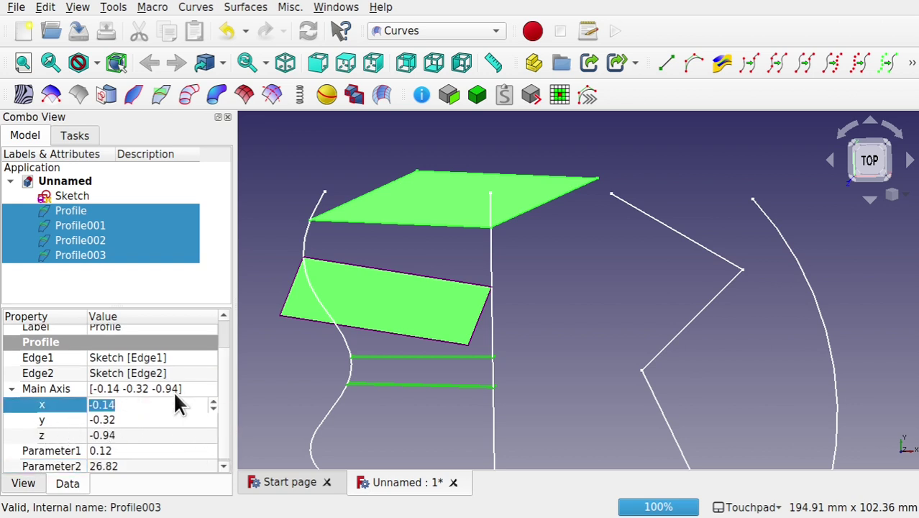
{"action": "type", "text": "0"}
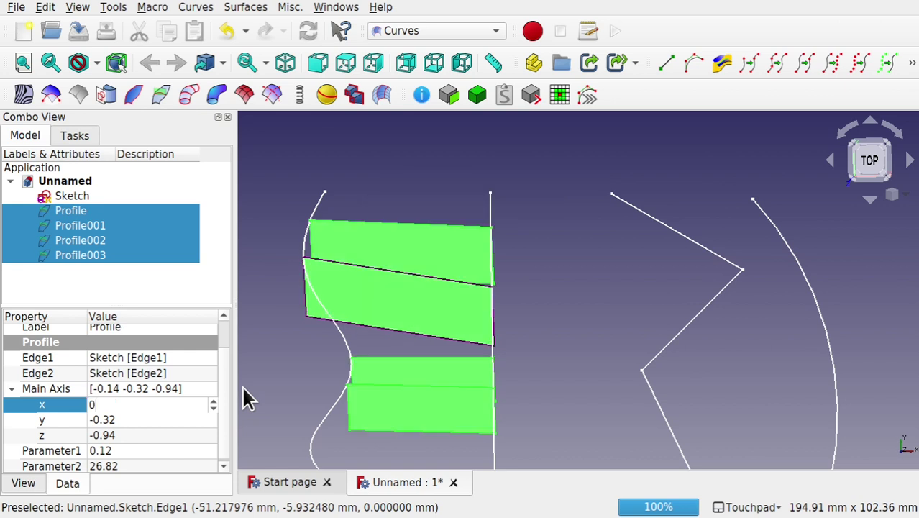
{"action": "left_click", "coordinate": [158, 416]}
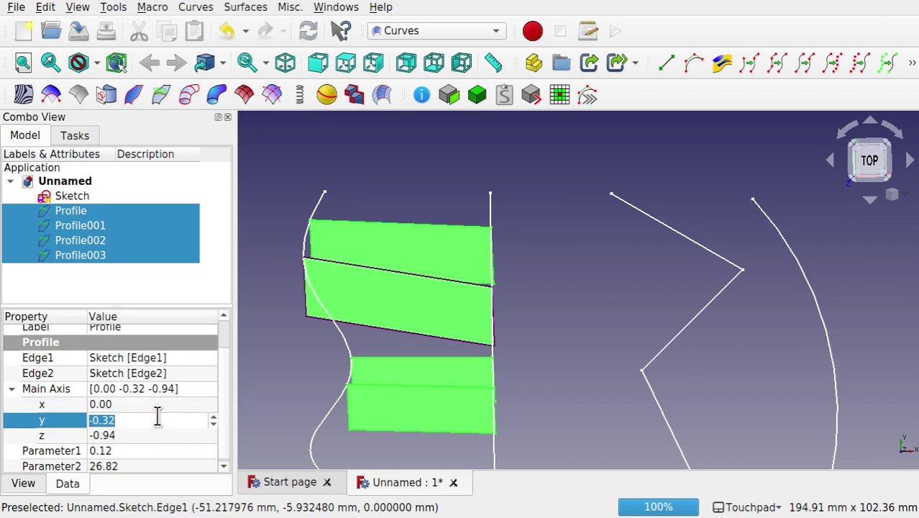
Step: Set the Main Axis z component of all four profile planes to -1, making them perpendicular to the curves' sketch plane
{"action": "left_click", "coordinate": [137, 435]}
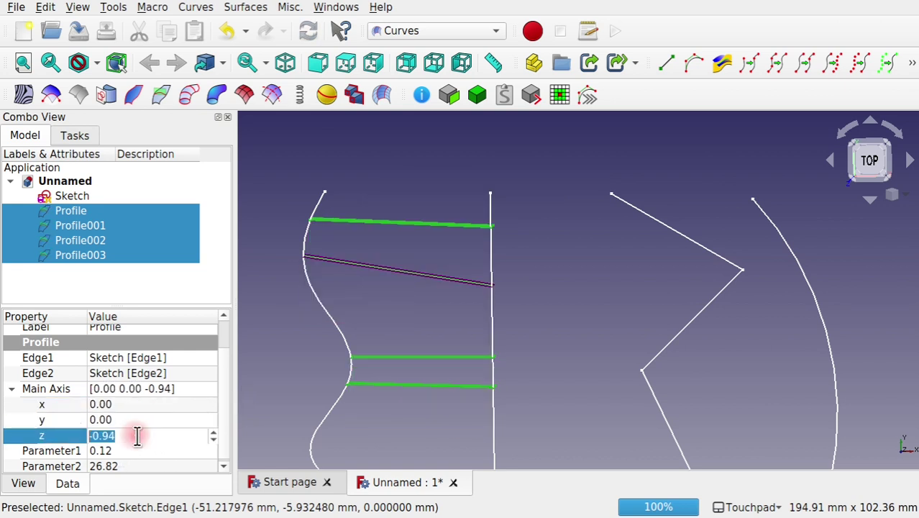
{"action": "type", "text": "0"}
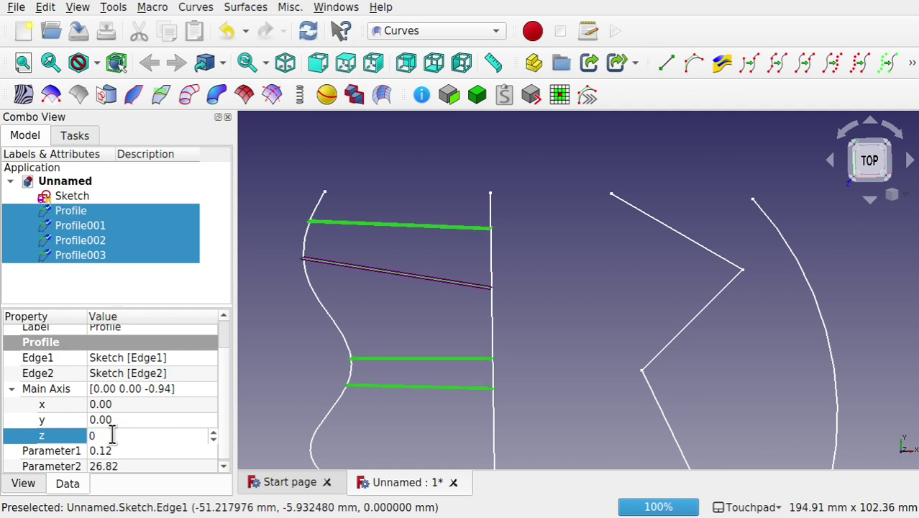
{"action": "left_click", "coordinate": [137, 416]}
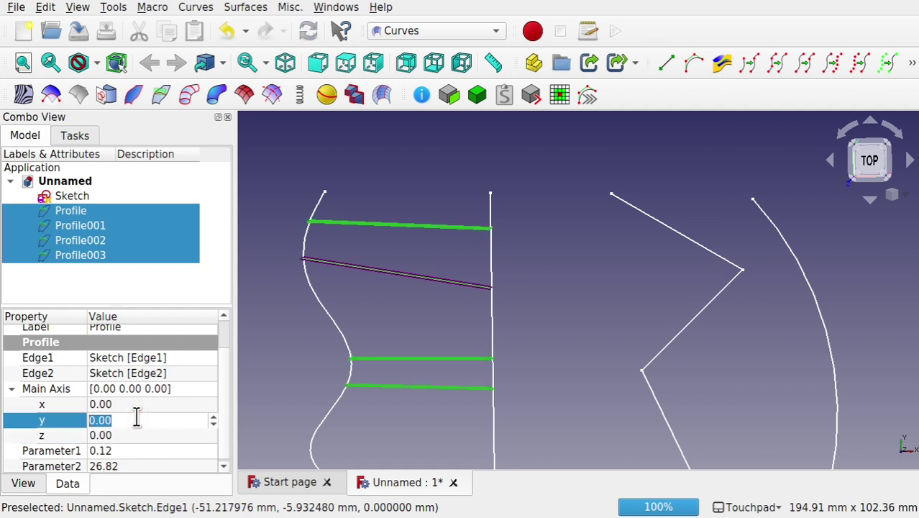
{"action": "left_click", "coordinate": [138, 435]}
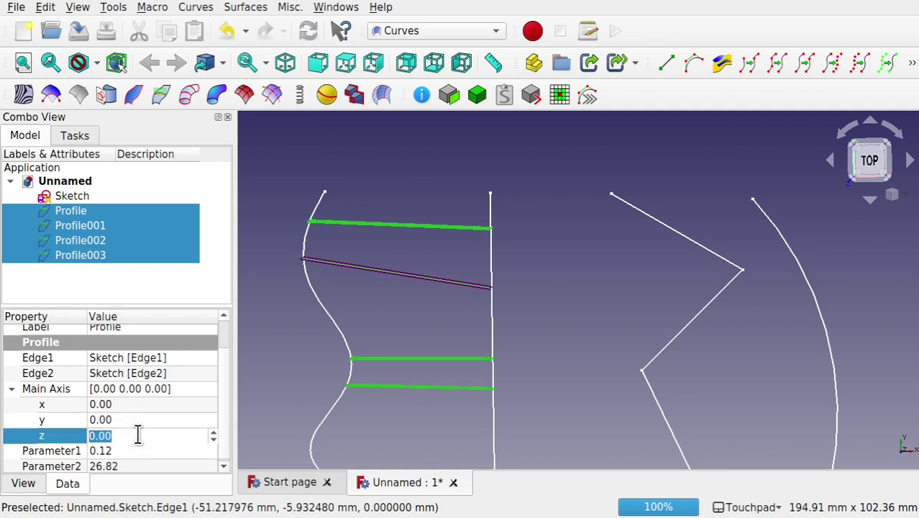
{"action": "left_click_drag", "start_coordinate": [365, 421], "coordinate": [224, 425], "text": "alt"}
{"action": "type", "text": "-1"}
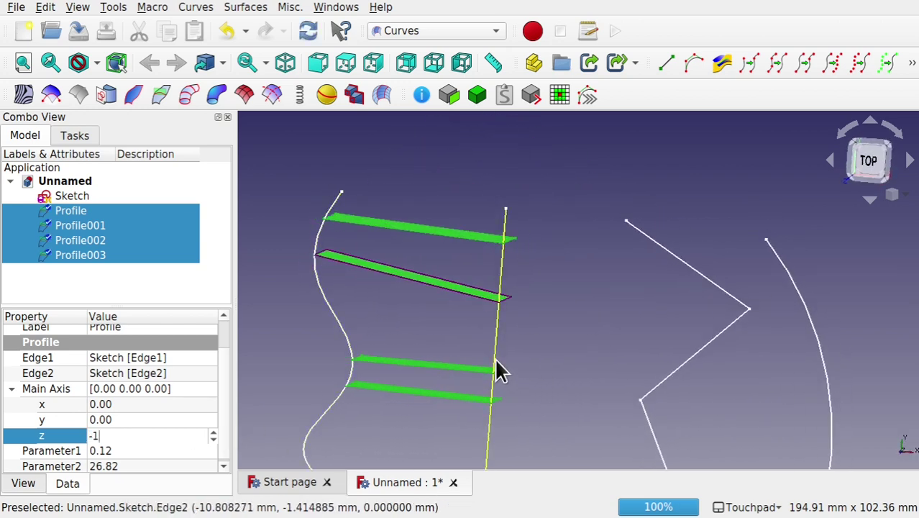
{"action": "mouse_move", "coordinate": [496, 365]}
{"action": "left_mouse_down", "text": "alt"}
{"action": "mouse_move", "coordinate": [554, 281]}
{"action": "mouse_move", "coordinate": [500, 365]}
{"action": "left_mouse_up", "text": "alt"}
{"action": "left_click", "coordinate": [550, 346]}
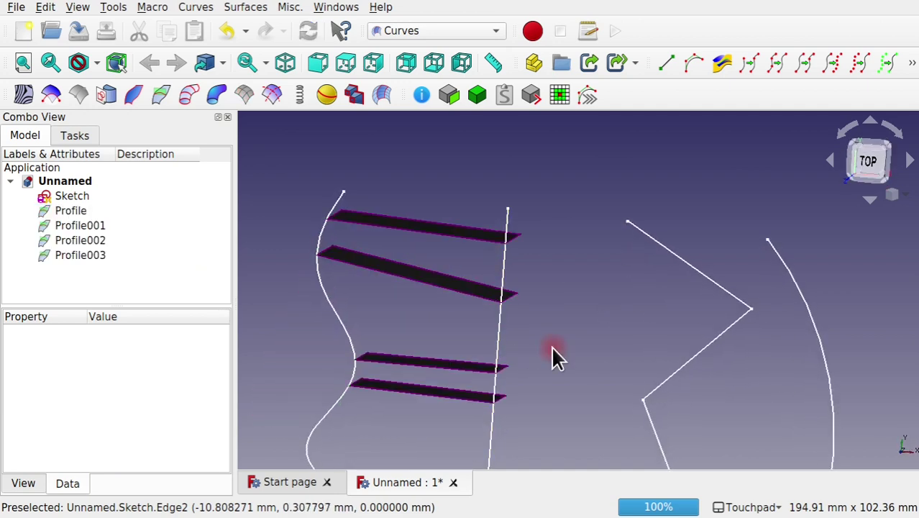
{"action": "left_click_drag", "start_coordinate": [550, 346], "coordinate": [389, 329], "text": "alt"}
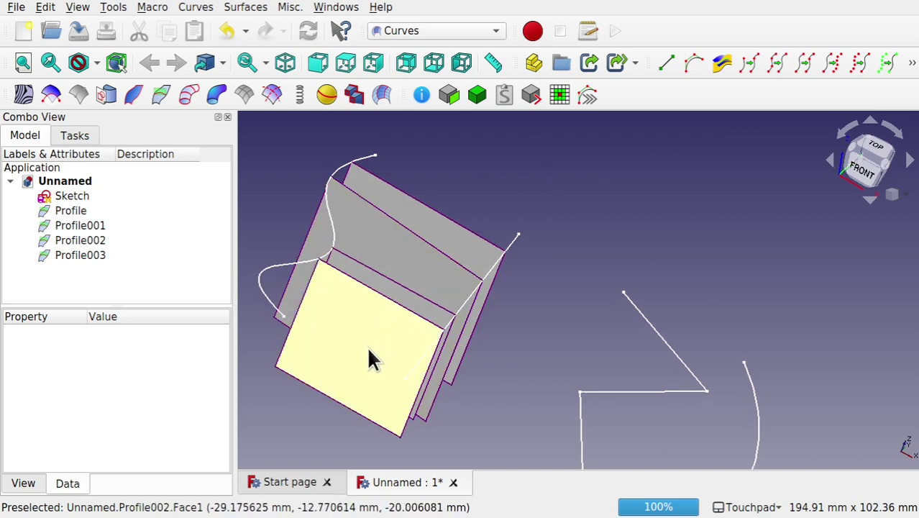
Step: Create a new sketch in the Sketcher workbench on the face of Profile002, using the FlatFace attachment method
{"action": "left_click", "coordinate": [367, 346]}
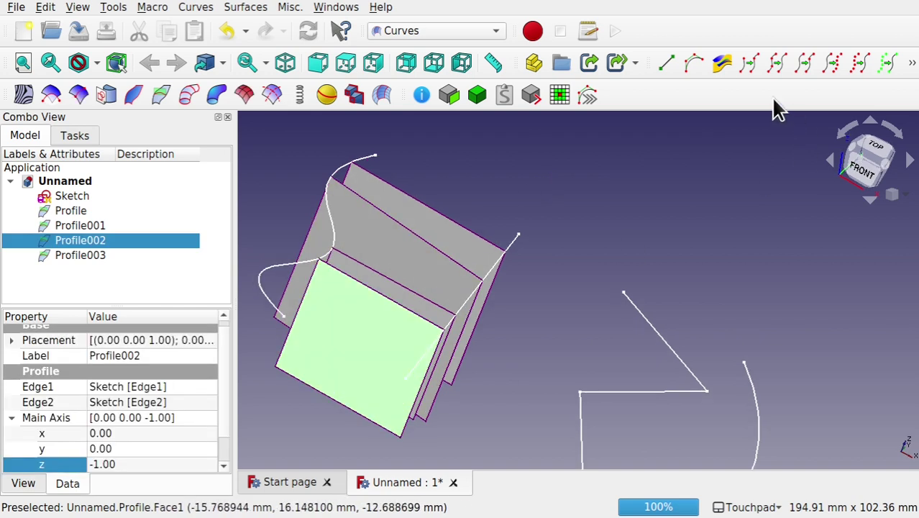
{"action": "left_click", "coordinate": [457, 30]}
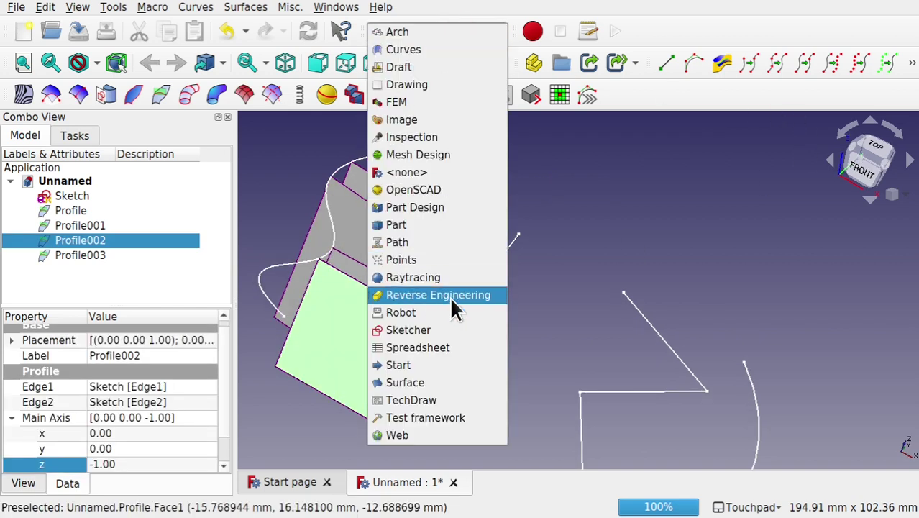
{"action": "left_click", "coordinate": [428, 329]}
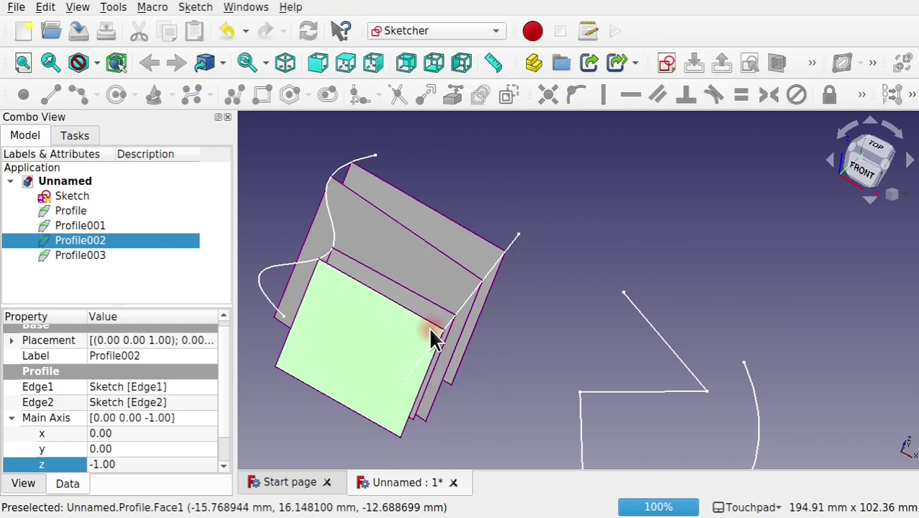
{"action": "left_click", "coordinate": [665, 63]}
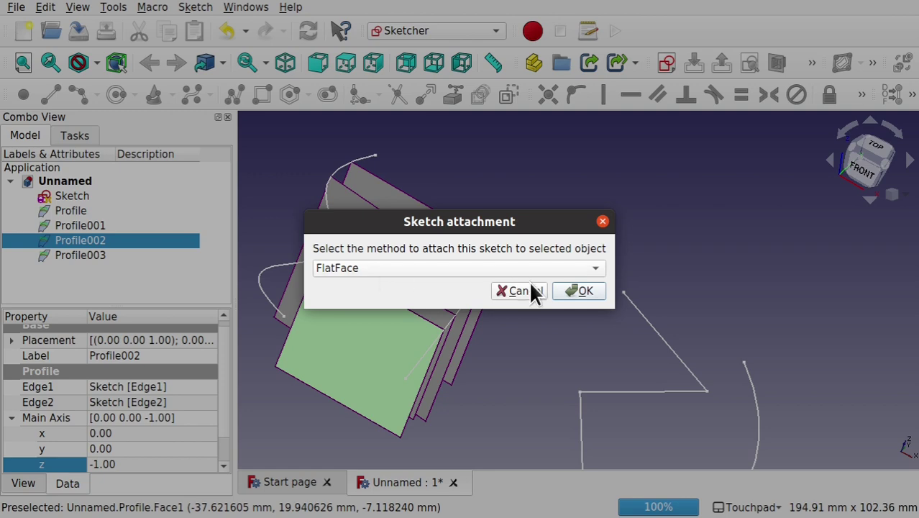
{"action": "left_click", "coordinate": [579, 290]}
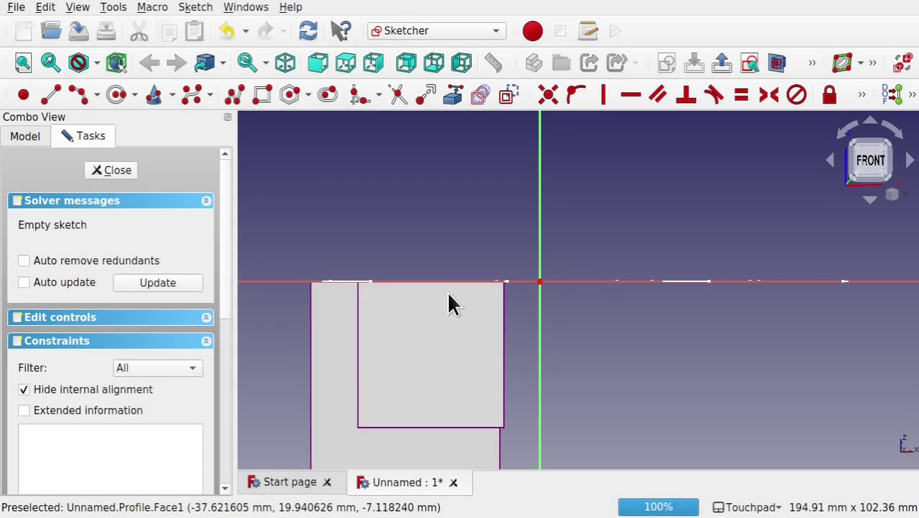
Step: Switch the new sketch to section view to hide the geometry in front of its plane
{"action": "mouse_move", "coordinate": [447, 292]}
{"action": "left_mouse_down", "text": "alt"}
{"action": "mouse_move", "coordinate": [438, 330]}
{"action": "mouse_move", "coordinate": [473, 396]}
{"action": "mouse_move", "coordinate": [500, 310]}
{"action": "mouse_move", "coordinate": [507, 328]}
{"action": "mouse_move", "coordinate": [498, 353]}
{"action": "mouse_move", "coordinate": [488, 349]}
{"action": "left_mouse_up", "text": "alt"}
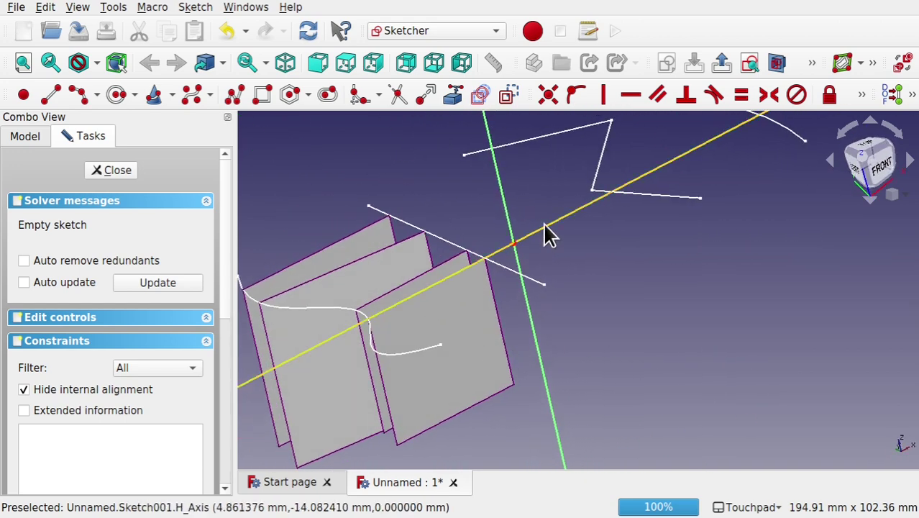
{"action": "mouse_move", "coordinate": [476, 308]}
{"action": "left_mouse_down", "text": "alt"}
{"action": "mouse_move", "coordinate": [507, 314]}
{"action": "mouse_move", "coordinate": [486, 328]}
{"action": "left_mouse_up", "text": "alt"}
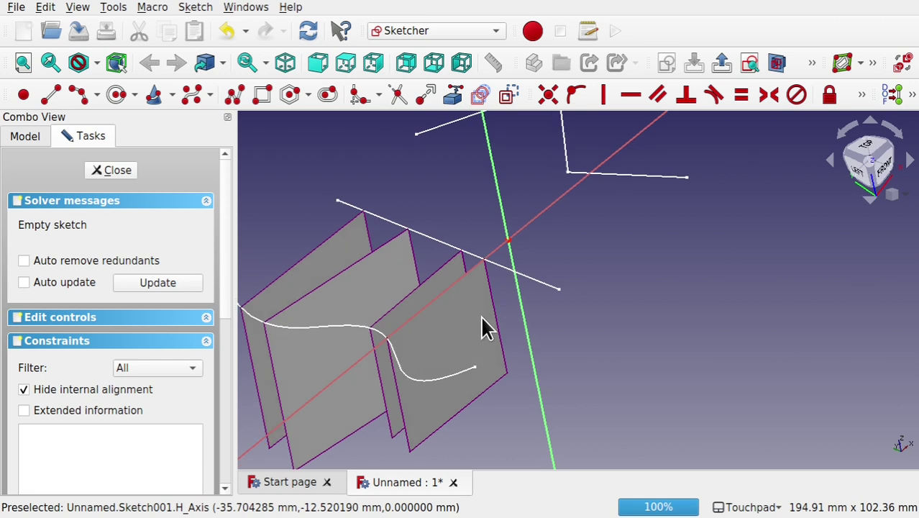
{"action": "left_click", "coordinate": [776, 66]}
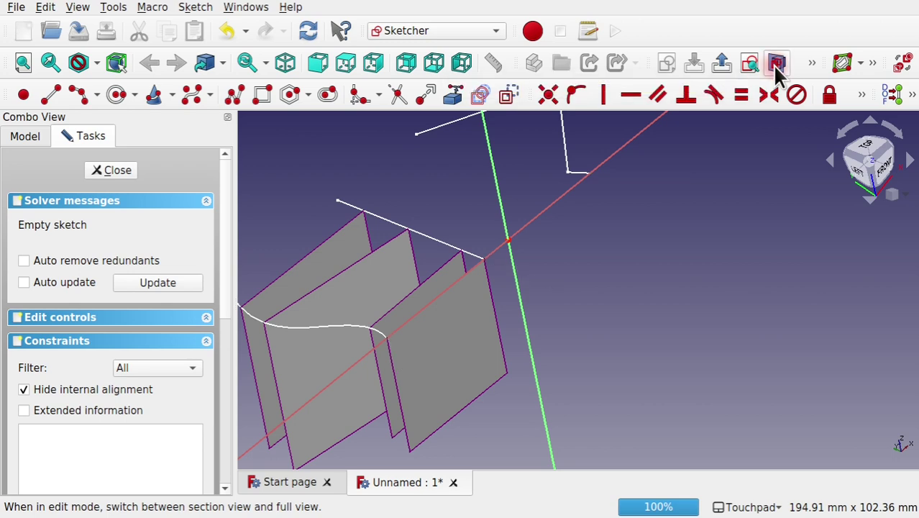
{"action": "mouse_move", "coordinate": [451, 323]}
{"action": "left_mouse_down", "text": "alt"}
{"action": "mouse_move", "coordinate": [361, 322]}
{"action": "mouse_move", "coordinate": [476, 260]}
{"action": "mouse_move", "coordinate": [584, 304]}
{"action": "mouse_move", "coordinate": [554, 346]}
{"action": "mouse_move", "coordinate": [416, 307]}
{"action": "mouse_move", "coordinate": [396, 281]}
{"action": "mouse_move", "coordinate": [426, 312]}
{"action": "left_mouse_up", "text": "alt"}
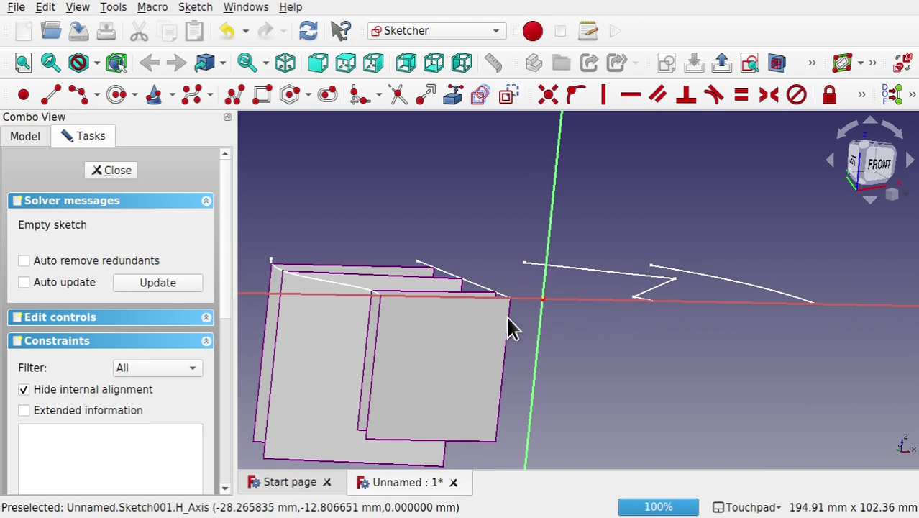
{"action": "mouse_move", "coordinate": [509, 329]}
{"action": "left_mouse_down", "text": "alt"}
{"action": "mouse_move", "coordinate": [450, 331]}
{"action": "mouse_move", "coordinate": [434, 367]}
{"action": "left_mouse_up", "text": "alt"}
{"action": "mouse_move", "coordinate": [460, 313]}
{"action": "left_mouse_down", "text": "alt"}
{"action": "mouse_move", "coordinate": [421, 332]}
{"action": "mouse_move", "coordinate": [385, 287]}
{"action": "mouse_move", "coordinate": [394, 305]}
{"action": "left_mouse_up", "text": "alt"}
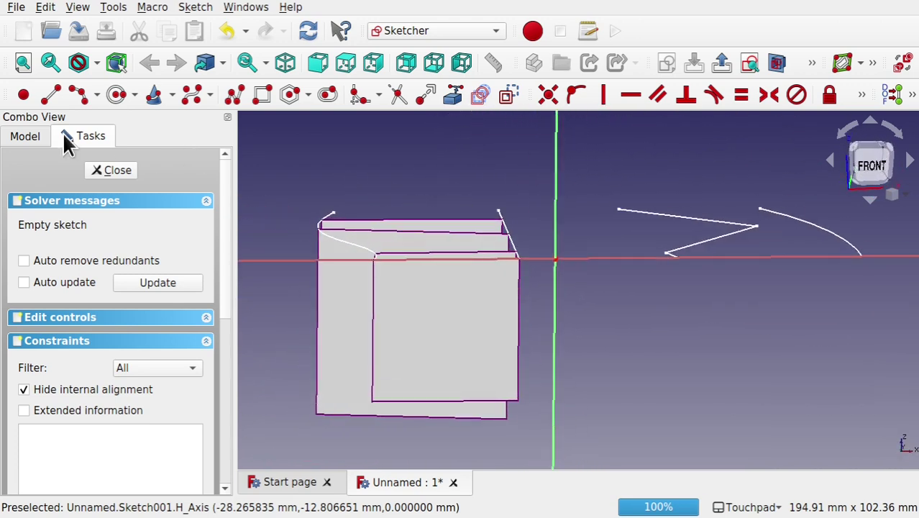
Step: Set the transparency of all four profile planes to 80 while the sketch stays in edit mode
{"action": "left_click", "coordinate": [34, 136]}
{"action": "left_click", "coordinate": [65, 211]}
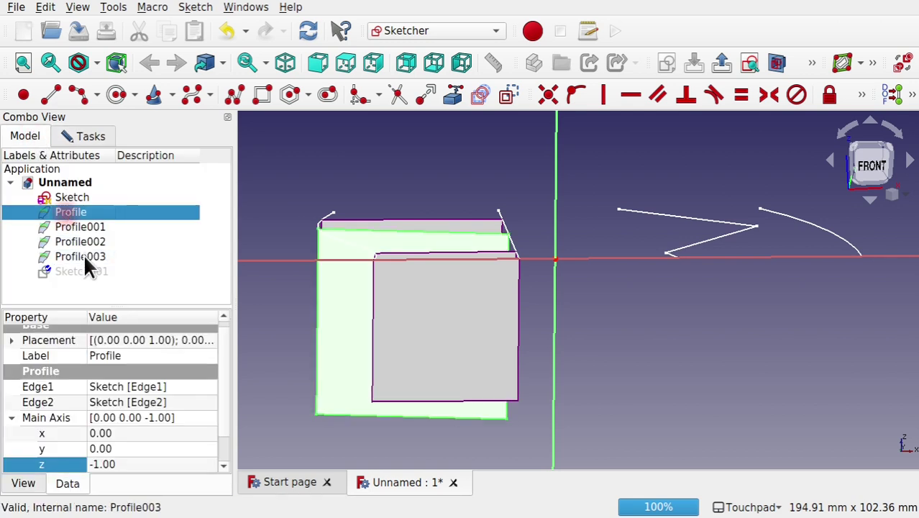
{"action": "left_click", "coordinate": [85, 256], "text": "shift"}
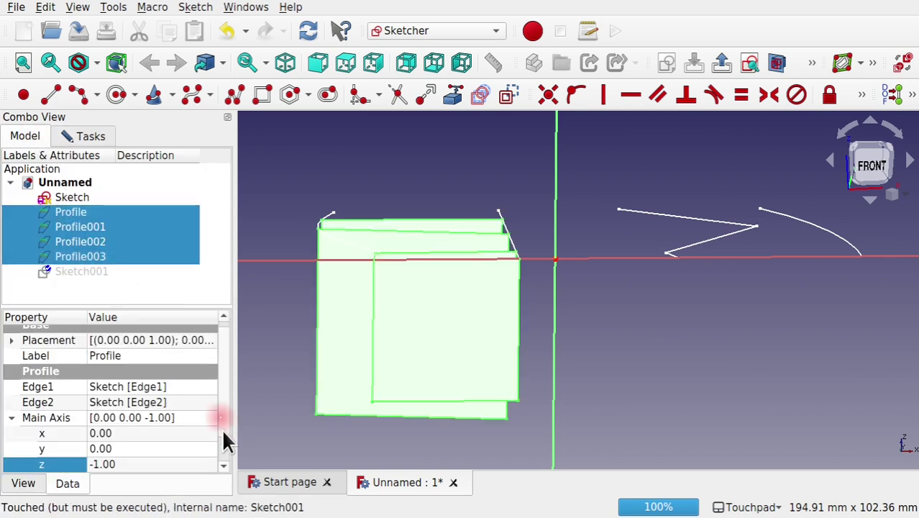
{"action": "scroll", "coordinate": [223, 445], "scroll_direction": "down", "scroll_amount": 2}
{"action": "scroll", "coordinate": [224, 456], "scroll_direction": "up", "scroll_amount": 1}
{"action": "scroll", "coordinate": [229, 386], "scroll_direction": "down", "scroll_amount": 1}
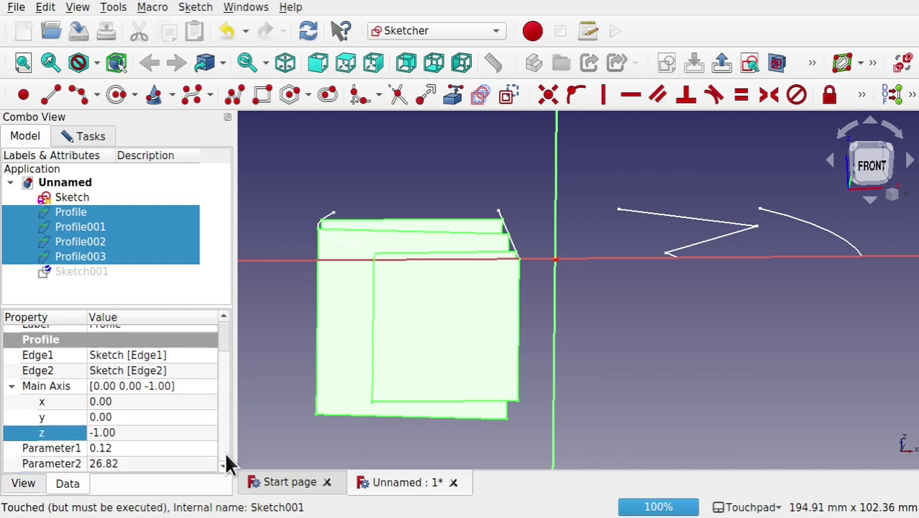
{"action": "left_click", "coordinate": [25, 492]}
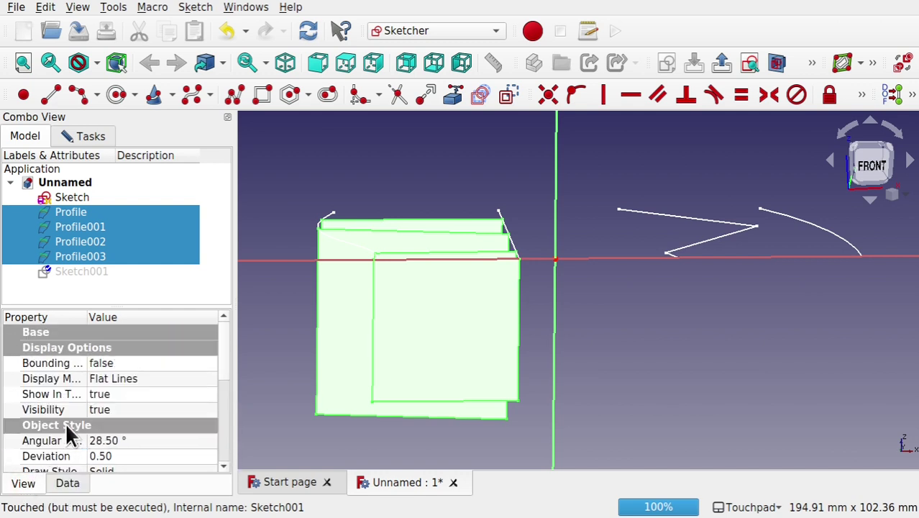
{"action": "scroll", "coordinate": [221, 367], "scroll_direction": "down", "scroll_amount": 5}
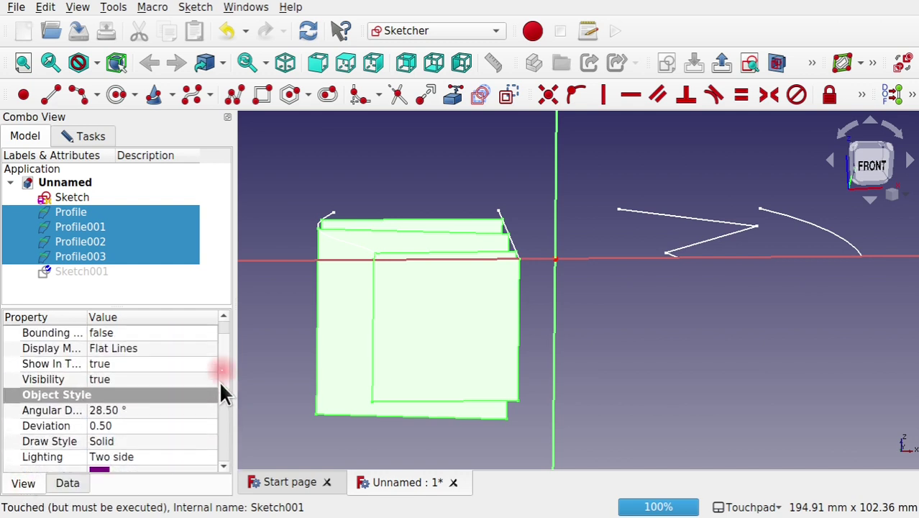
{"action": "scroll", "coordinate": [228, 435], "scroll_direction": "down", "scroll_amount": 1}
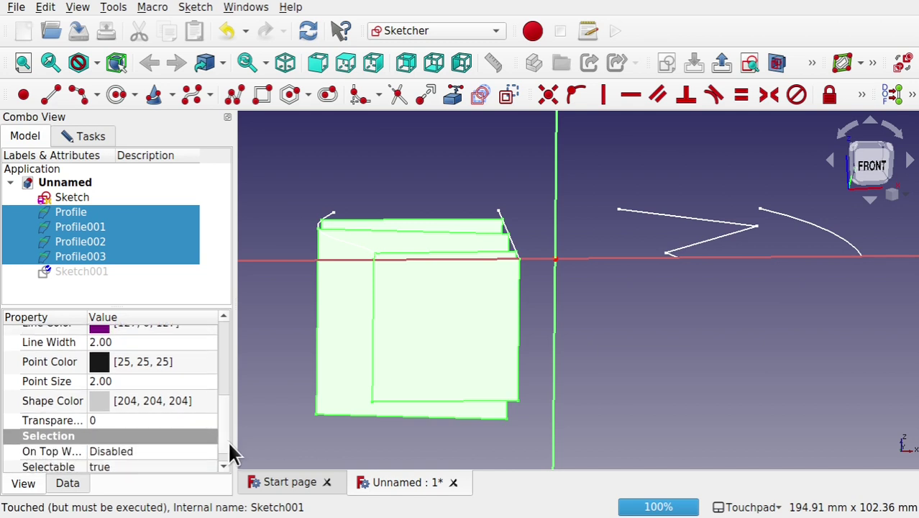
{"action": "left_click", "coordinate": [108, 420]}
{"action": "type", "text": "80"}
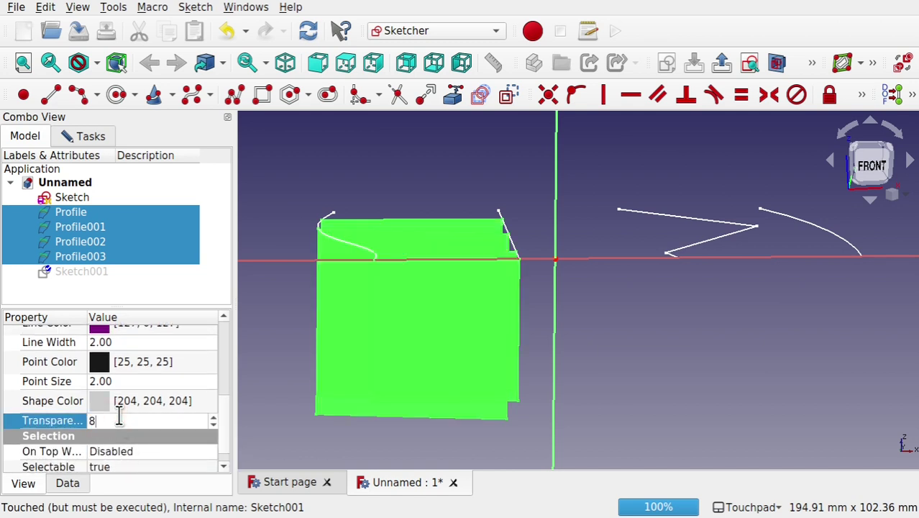
{"action": "left_click", "coordinate": [538, 325]}
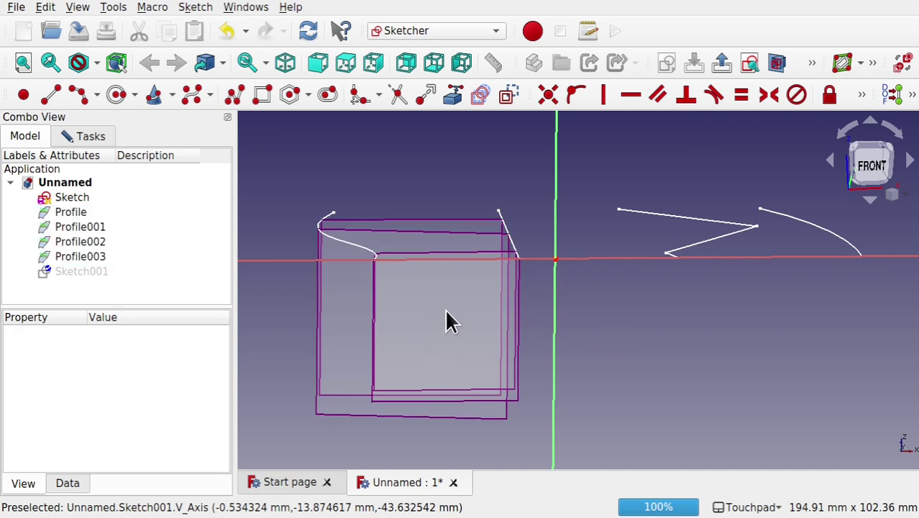
{"action": "left_click_drag", "start_coordinate": [447, 318], "coordinate": [498, 340], "text": "alt"}
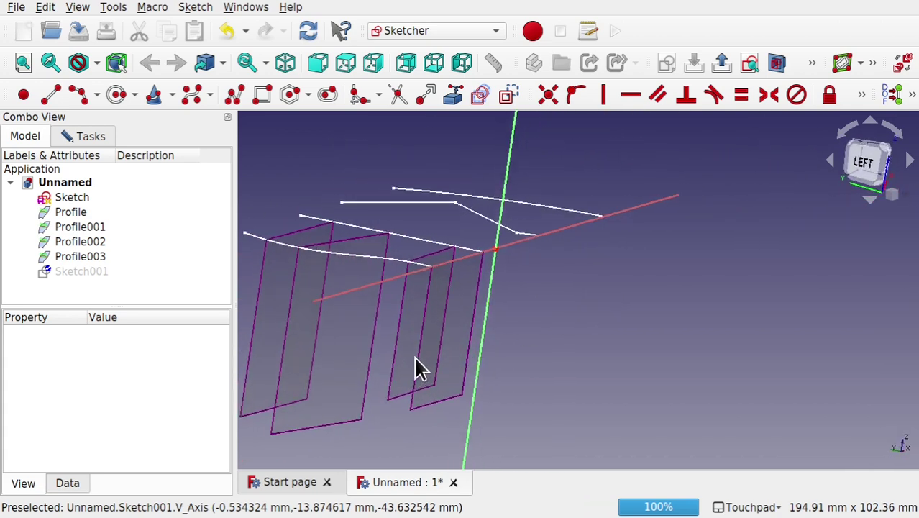
Step: Link the side edge of Profile002 that starts on the S-shaped curve into the sketch as external geometry
{"action": "left_click_drag", "start_coordinate": [435, 303], "coordinate": [390, 345], "text": "alt"}
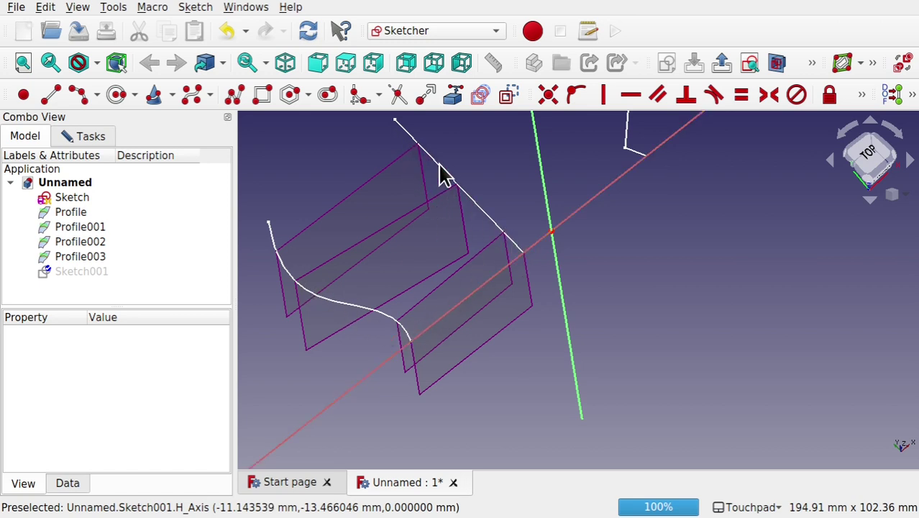
{"action": "left_click_drag", "start_coordinate": [390, 312], "coordinate": [422, 286], "text": "alt"}
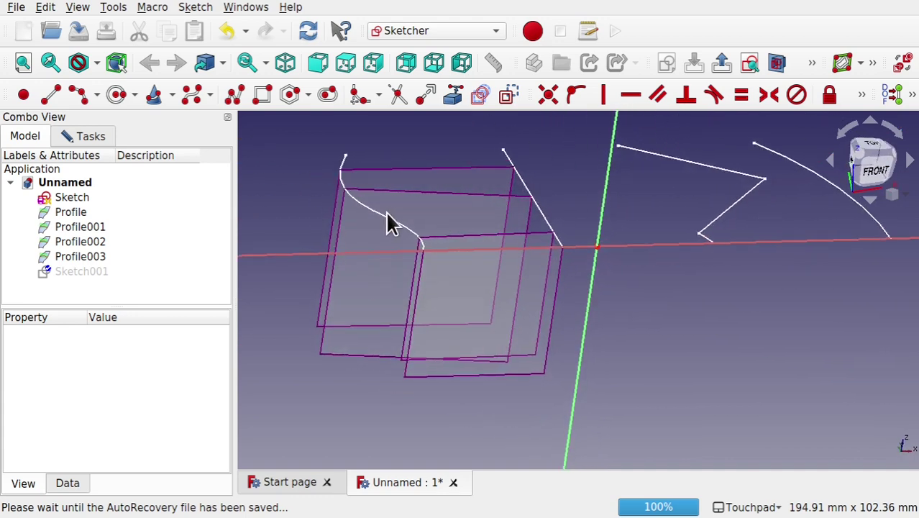
{"action": "left_click_drag", "start_coordinate": [496, 279], "coordinate": [459, 285], "text": "alt"}
{"action": "scroll", "coordinate": [473, 304], "scroll_direction": "up", "scroll_amount": 2}
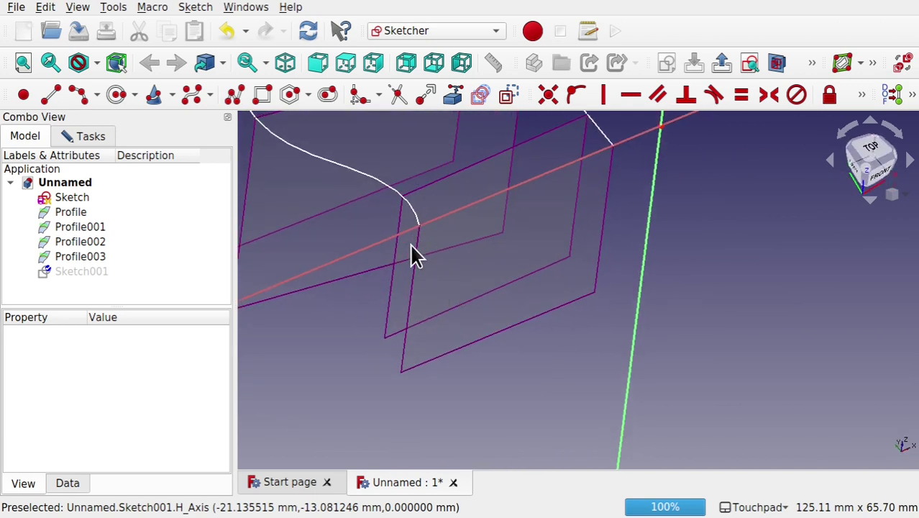
{"action": "left_click_drag", "start_coordinate": [412, 254], "coordinate": [429, 310], "text": "alt"}
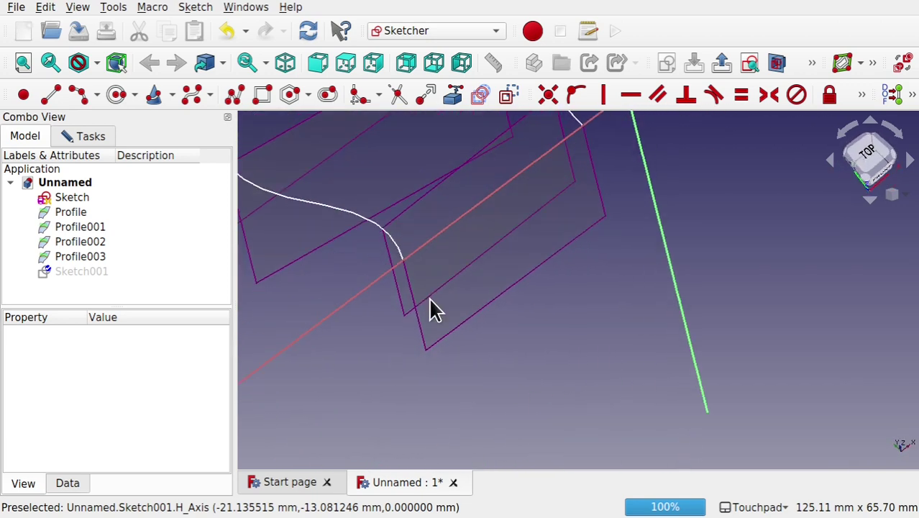
{"action": "left_click", "coordinate": [447, 100]}
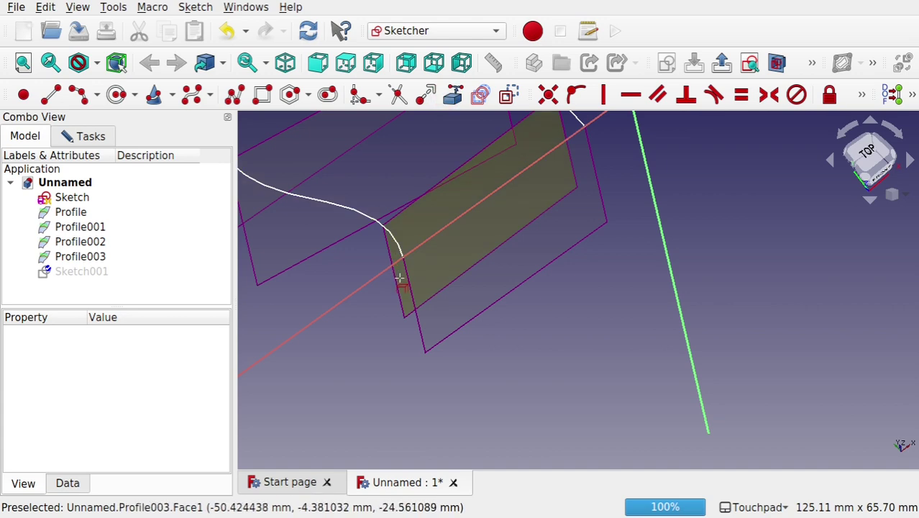
{"action": "left_click_drag", "start_coordinate": [409, 280], "coordinate": [404, 247], "text": "alt"}
{"action": "left_click", "coordinate": [405, 247]}
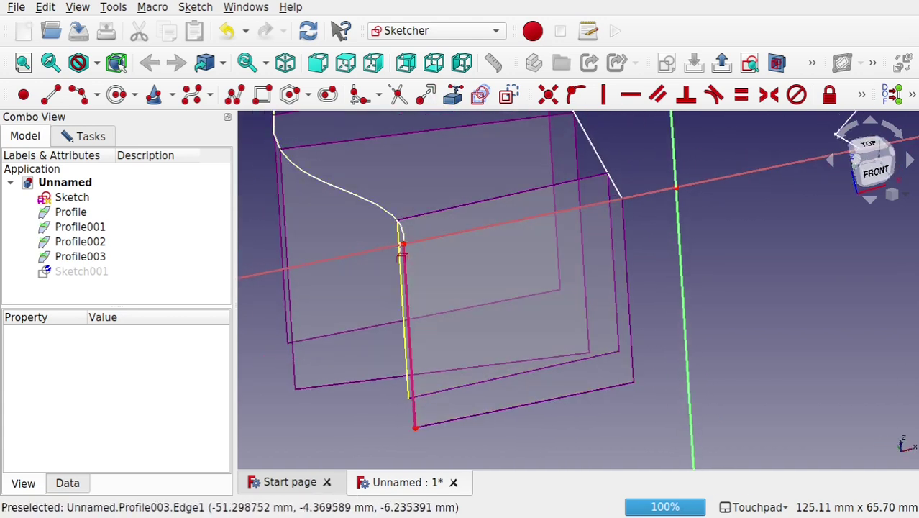
{"action": "scroll", "coordinate": [401, 253], "scroll_direction": "up", "scroll_amount": 3}
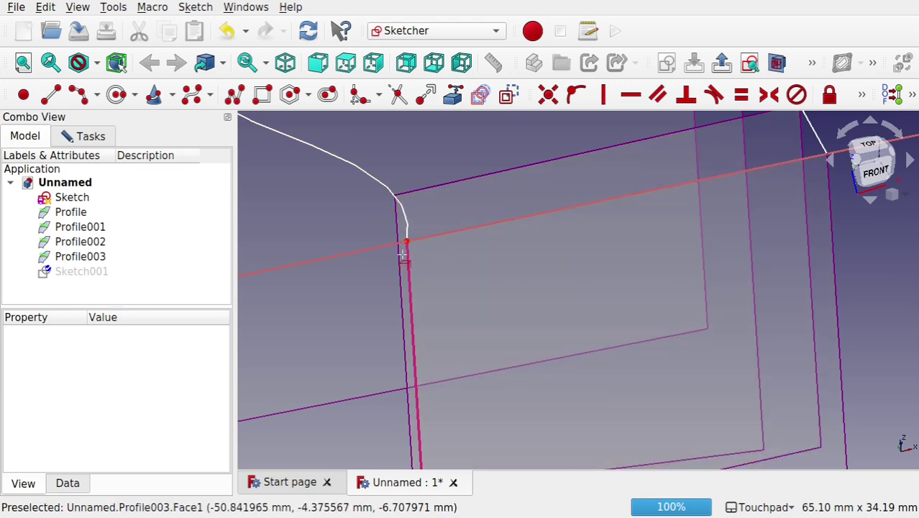
{"action": "scroll", "coordinate": [402, 253], "scroll_direction": "down", "scroll_amount": 3}
{"action": "mouse_move", "coordinate": [496, 304]}
{"action": "left_mouse_down", "text": "alt"}
{"action": "mouse_move", "coordinate": [467, 287]}
{"action": "mouse_move", "coordinate": [411, 287]}
{"action": "left_mouse_up", "text": "alt"}
{"action": "scroll", "coordinate": [401, 253], "scroll_direction": "up", "scroll_amount": 3}
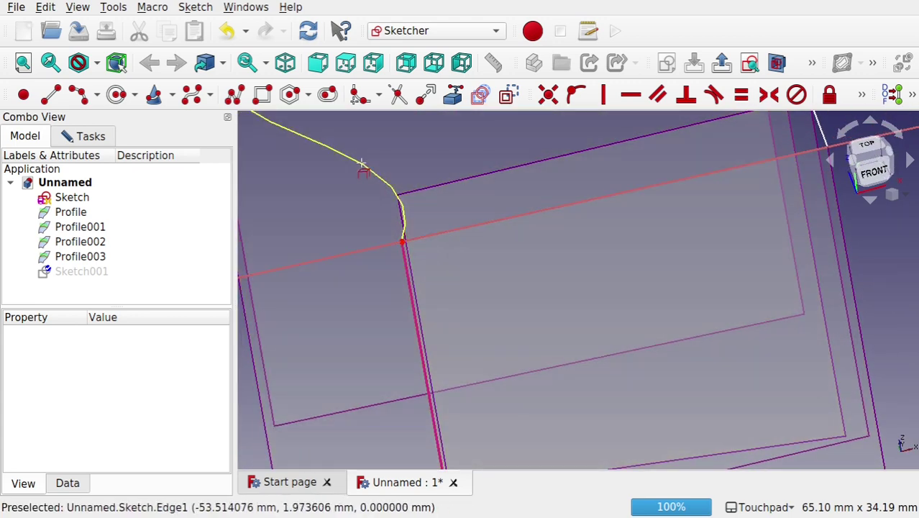
Step: Link the opposite side edge of Profile002, starting on the straight line, as external geometry
{"action": "mouse_move", "coordinate": [474, 299]}
{"action": "left_mouse_down", "text": "alt"}
{"action": "mouse_move", "coordinate": [564, 285]}
{"action": "mouse_move", "coordinate": [513, 287]}
{"action": "mouse_move", "coordinate": [742, 266]}
{"action": "left_mouse_up", "text": "alt"}
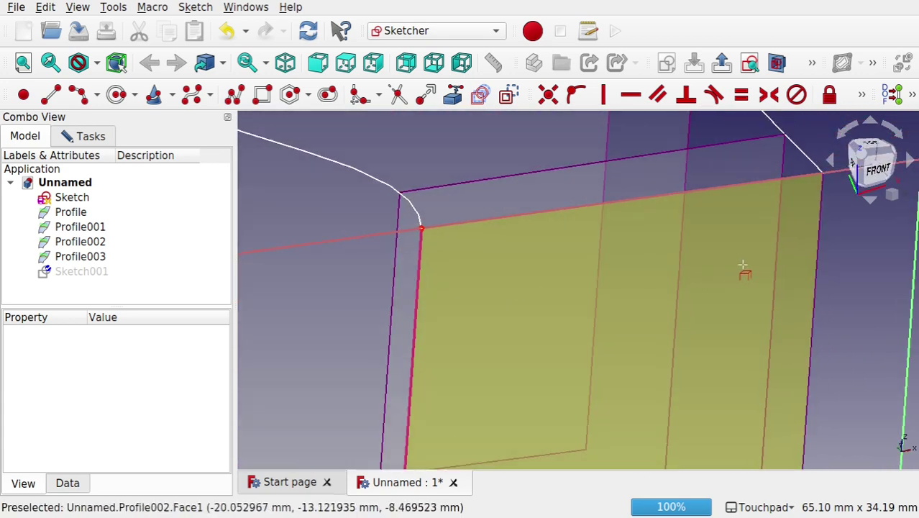
{"action": "left_click", "coordinate": [817, 266]}
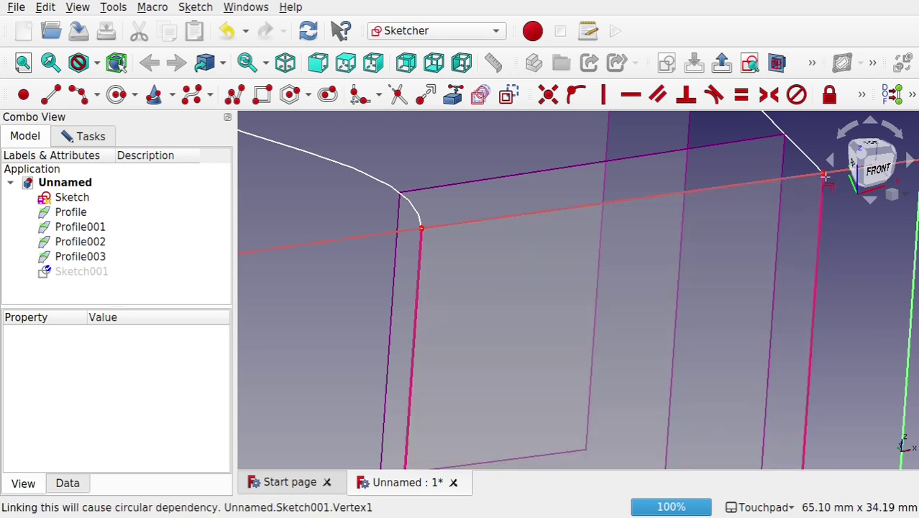
{"action": "scroll", "coordinate": [688, 260], "scroll_direction": "down", "scroll_amount": 3}
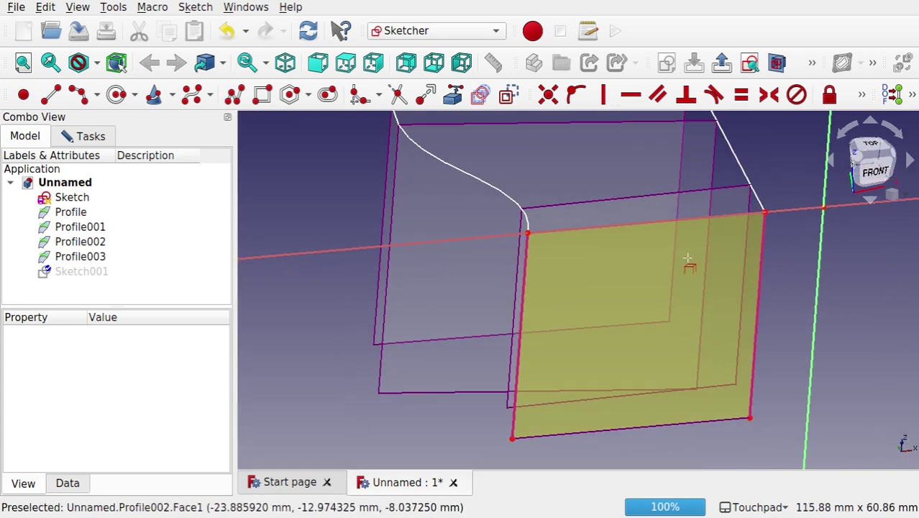
Step: Draw a horizontal slot centred on the sketch's horizontal axis between the two linked edges, and close the sketch
{"action": "scroll", "coordinate": [686, 258], "scroll_direction": "up", "scroll_amount": 1}
{"action": "mouse_move", "coordinate": [685, 256]}
{"action": "middle_mouse_down"}
{"action": "mouse_move", "coordinate": [681, 269]}
{"action": "mouse_move", "coordinate": [668, 255]}
{"action": "mouse_move", "coordinate": [673, 237]}
{"action": "mouse_move", "coordinate": [674, 248]}
{"action": "middle_mouse_up"}
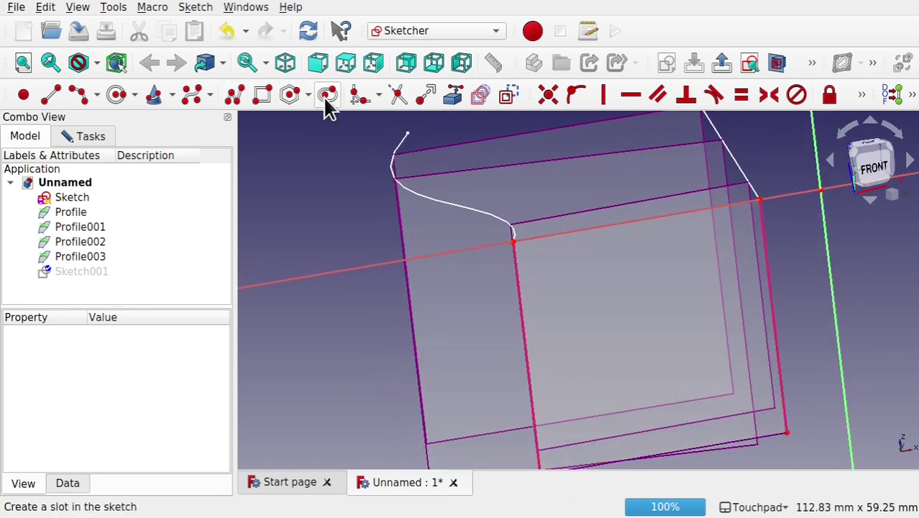
{"action": "left_click", "coordinate": [326, 98]}
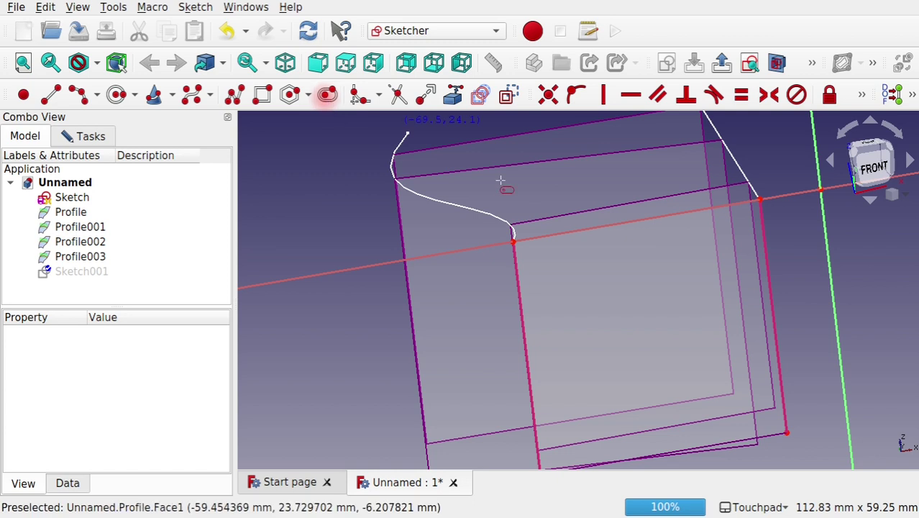
{"action": "left_click", "coordinate": [567, 239]}
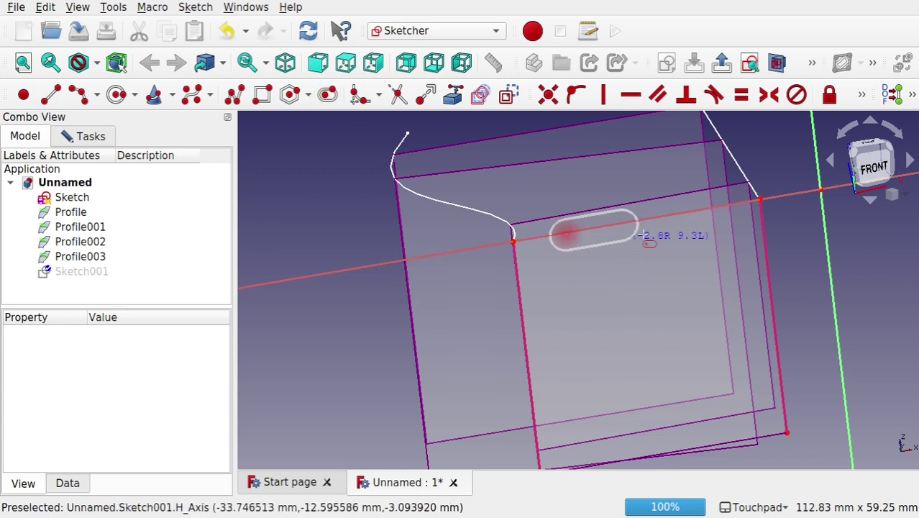
{"action": "left_click", "coordinate": [718, 238]}
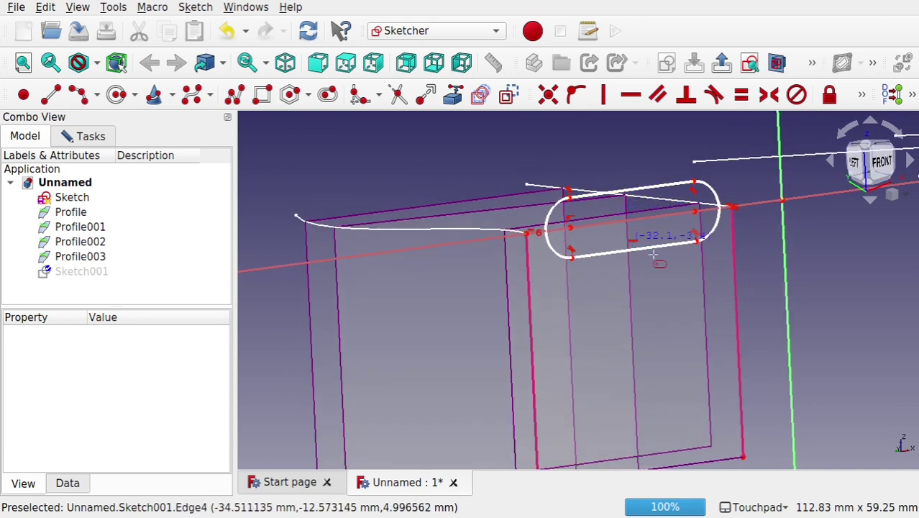
{"action": "mouse_move", "coordinate": [658, 260]}
{"action": "middle_mouse_down"}
{"action": "mouse_move", "coordinate": [615, 287]}
{"action": "mouse_move", "coordinate": [609, 268]}
{"action": "mouse_move", "coordinate": [647, 273]}
{"action": "middle_mouse_up"}
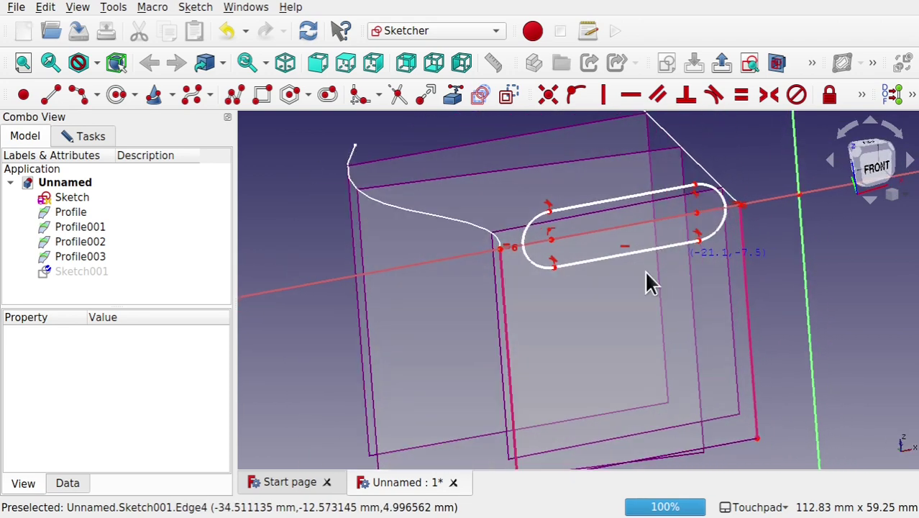
{"action": "left_click", "coordinate": [90, 136]}
{"action": "left_click", "coordinate": [113, 173]}
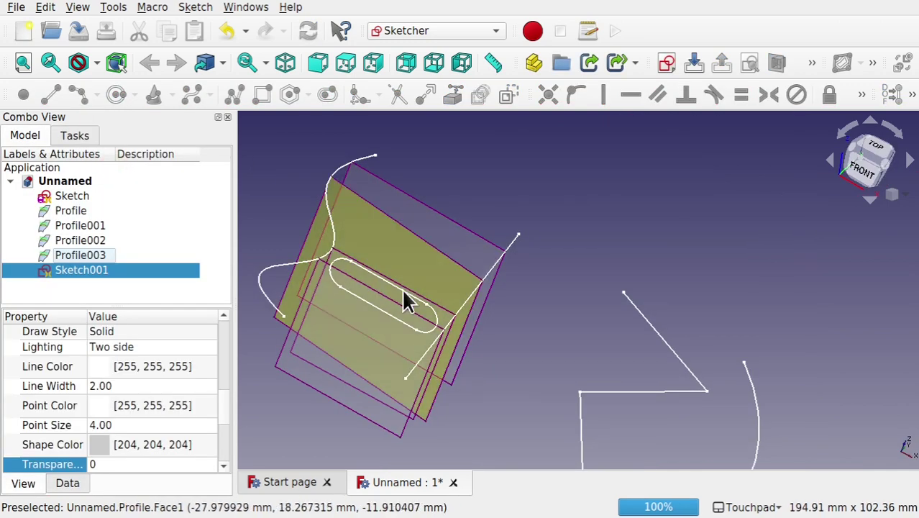
Step: Create a new sketch on the face of Profile003 with the FlatFace attachment method and switch it to section view
{"action": "mouse_move", "coordinate": [391, 313]}
{"action": "middle_mouse_down"}
{"action": "mouse_move", "coordinate": [358, 362]}
{"action": "mouse_move", "coordinate": [375, 348]}
{"action": "middle_mouse_up"}
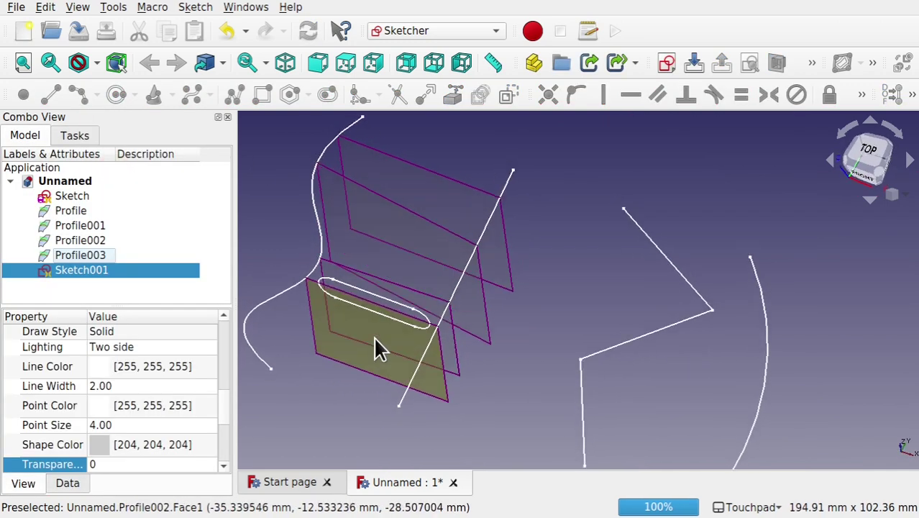
{"action": "left_click", "coordinate": [402, 304]}
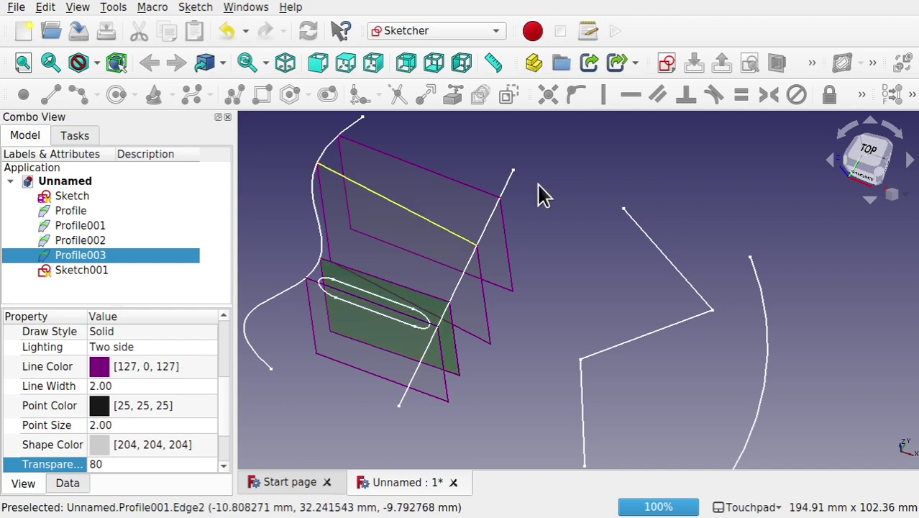
{"action": "left_click", "coordinate": [665, 65]}
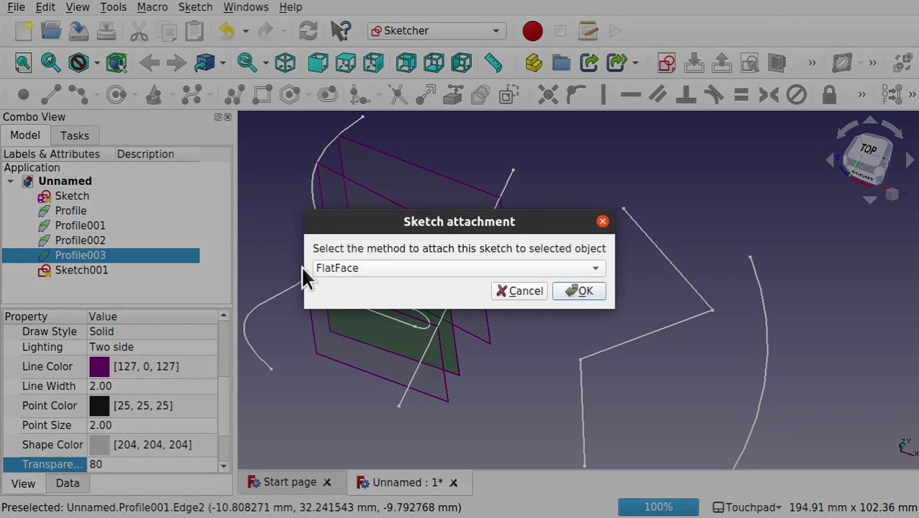
{"action": "left_click", "coordinate": [580, 291]}
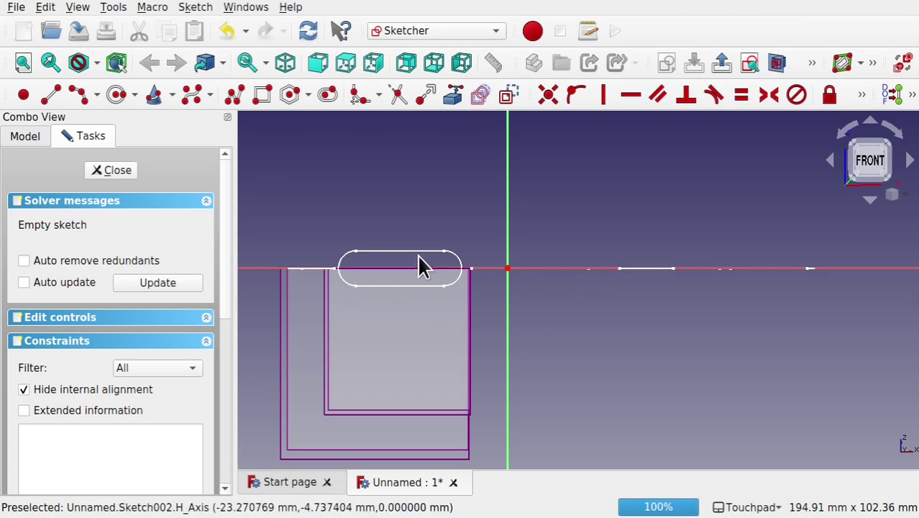
{"action": "mouse_move", "coordinate": [420, 260]}
{"action": "middle_mouse_down"}
{"action": "mouse_move", "coordinate": [420, 275]}
{"action": "mouse_move", "coordinate": [469, 300]}
{"action": "middle_mouse_up"}
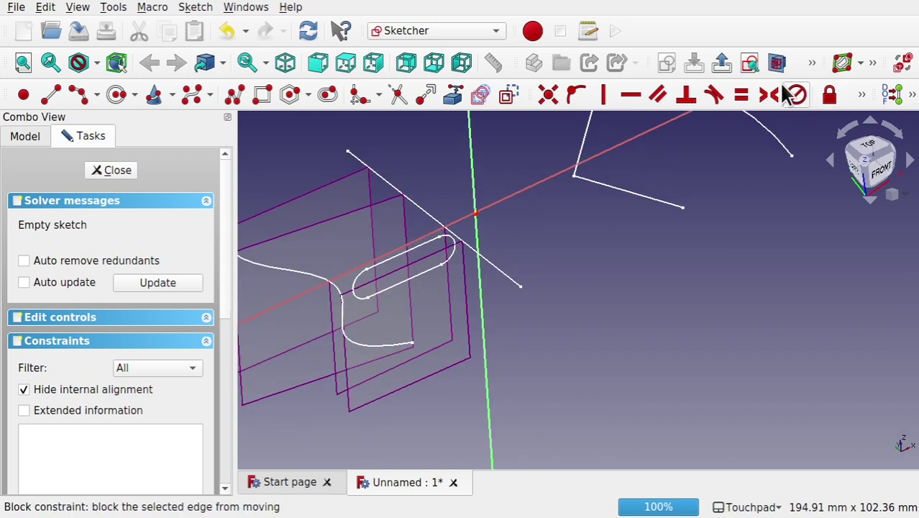
{"action": "left_click", "coordinate": [776, 63]}
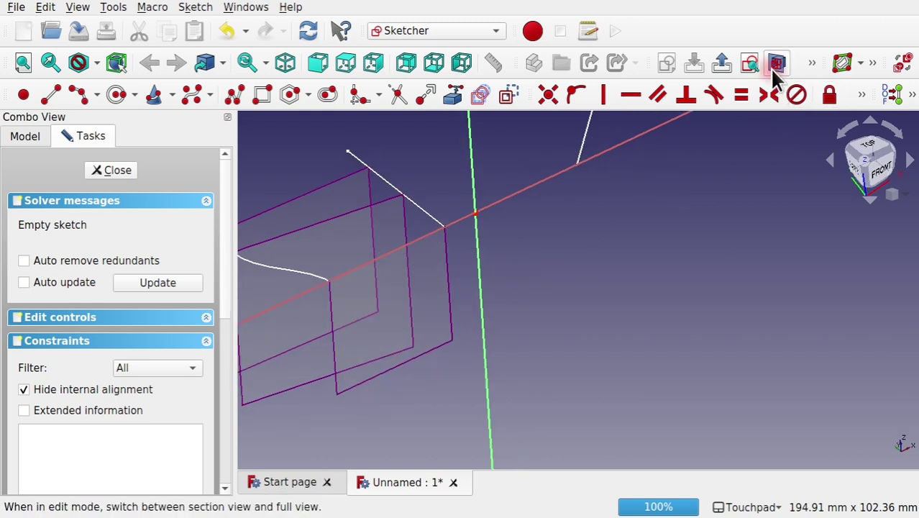
Step: Link both side edges of Profile003 into the new sketch as external geometry, and end the command
{"action": "left_click", "coordinate": [453, 95]}
{"action": "left_click", "coordinate": [332, 320]}
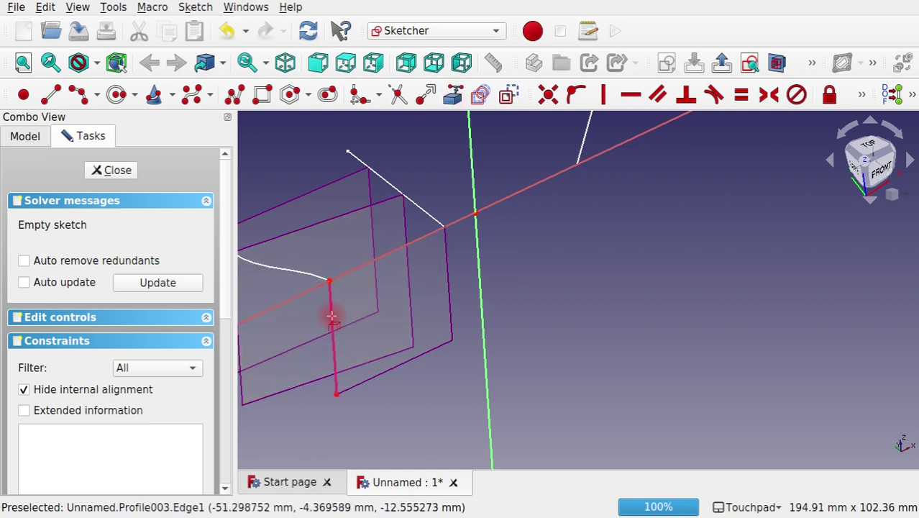
{"action": "left_click", "coordinate": [453, 282]}
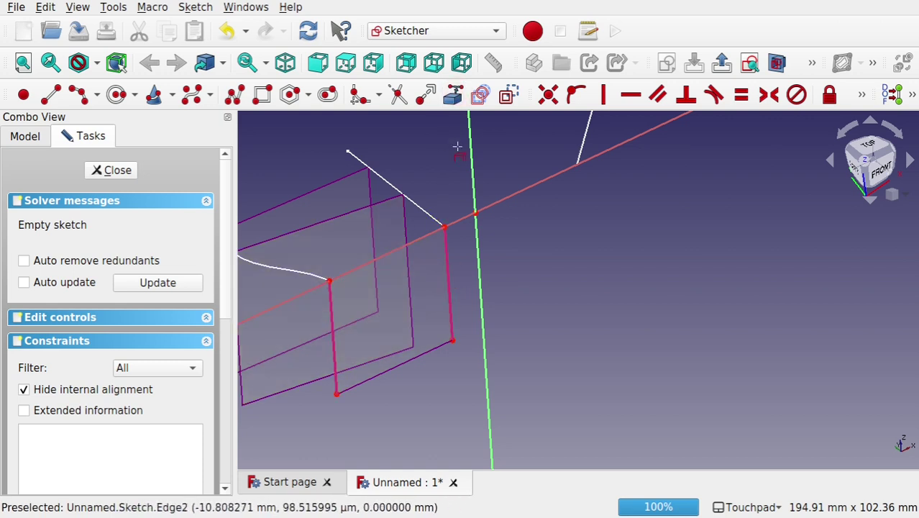
{"action": "right_click", "coordinate": [363, 241]}
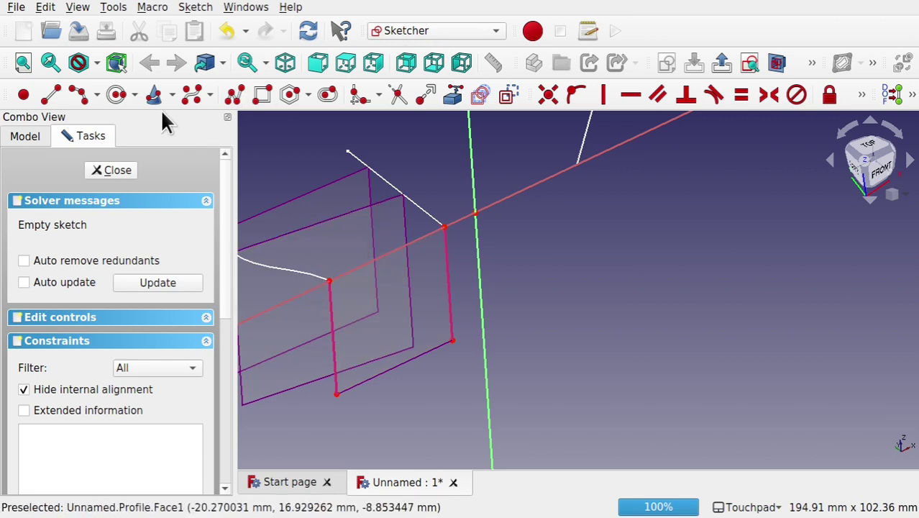
Step: Draw a three-point arc bulging upward between the upper endpoints of the two linked Profile003 edges, and close the sketch
{"action": "left_click", "coordinate": [80, 94]}
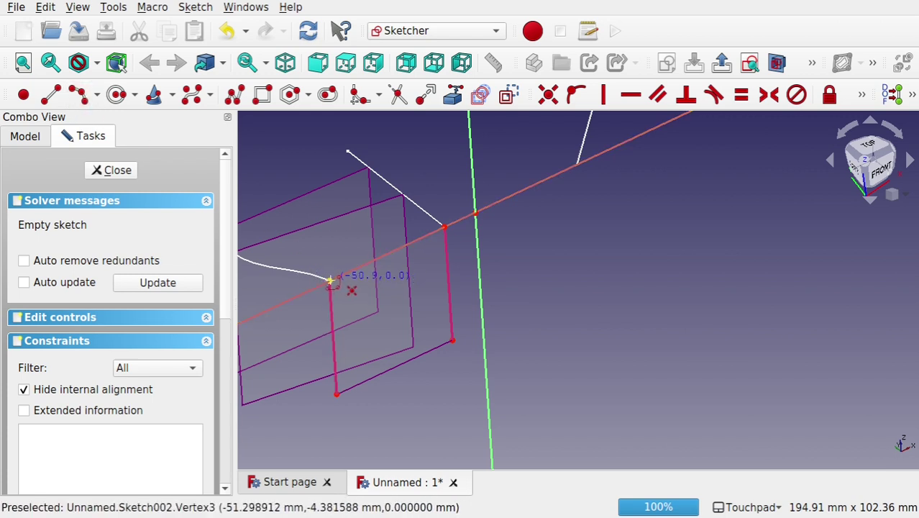
{"action": "left_click", "coordinate": [330, 281]}
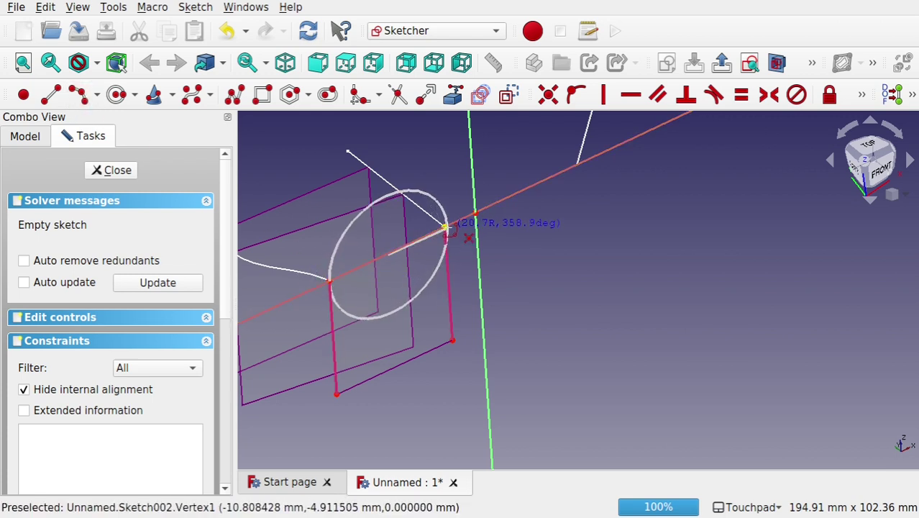
{"action": "left_click", "coordinate": [447, 227]}
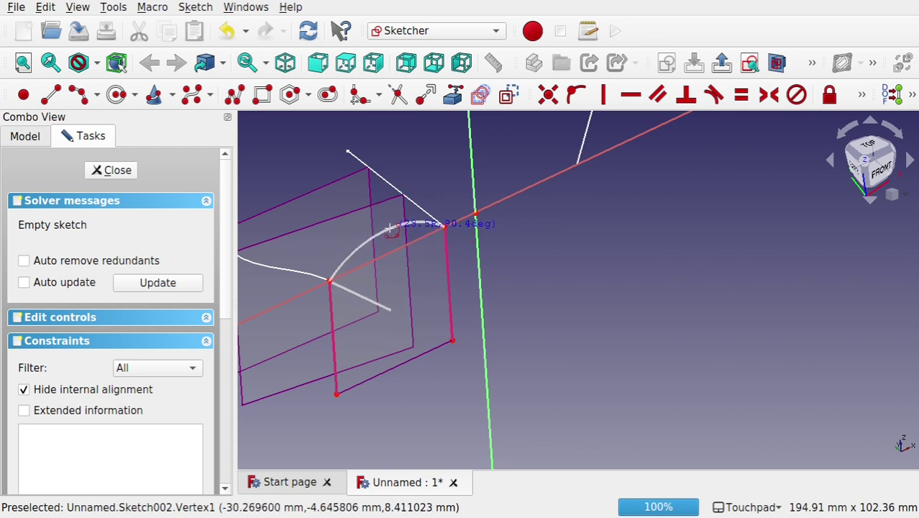
{"action": "left_click", "coordinate": [389, 228]}
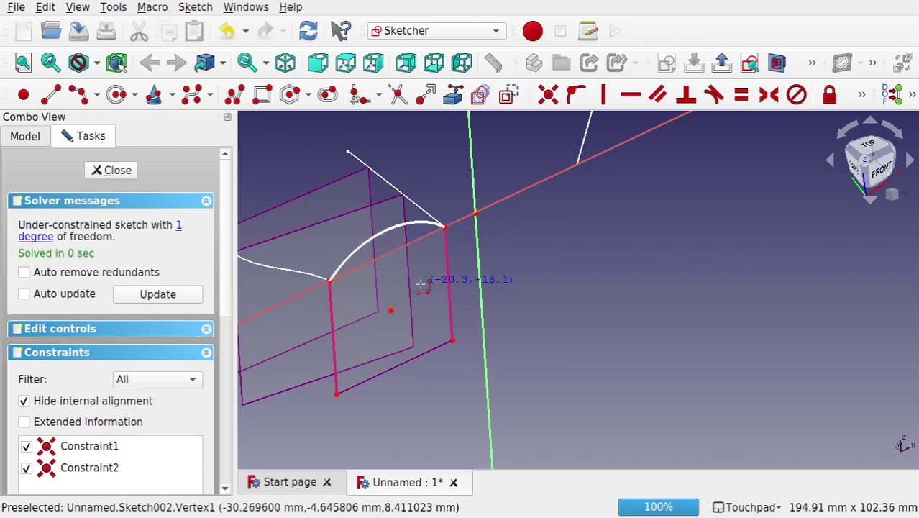
{"action": "left_click", "coordinate": [117, 173]}
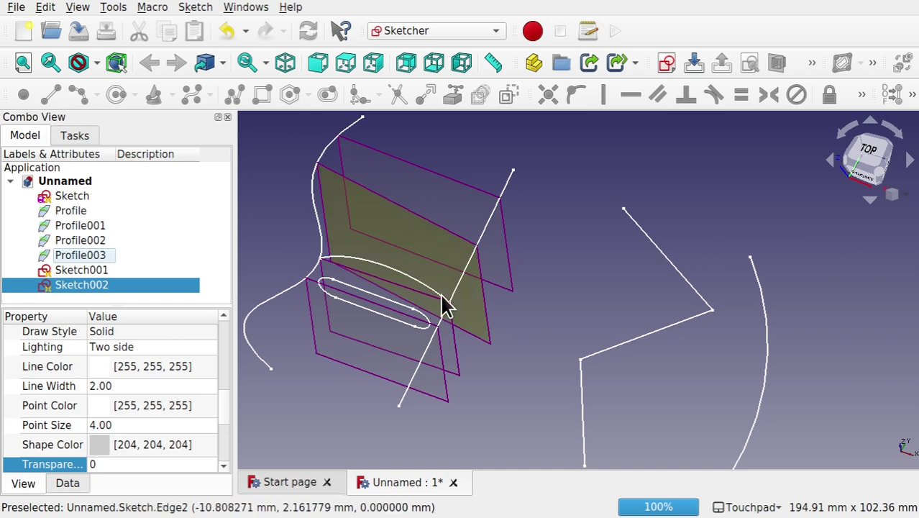
Step: Switch to the Part workbench and extrude the slot sketch Sketch001 10 mm along its normal
{"action": "mouse_move", "coordinate": [442, 303]}
{"action": "middle_mouse_down"}
{"action": "mouse_move", "coordinate": [386, 303]}
{"action": "mouse_move", "coordinate": [391, 328]}
{"action": "mouse_move", "coordinate": [377, 365]}
{"action": "mouse_move", "coordinate": [435, 324]}
{"action": "mouse_move", "coordinate": [412, 257]}
{"action": "middle_mouse_up"}
{"action": "mouse_move", "coordinate": [415, 309]}
{"action": "middle_mouse_down"}
{"action": "mouse_move", "coordinate": [434, 283]}
{"action": "mouse_move", "coordinate": [427, 295]}
{"action": "mouse_move", "coordinate": [411, 284]}
{"action": "mouse_move", "coordinate": [408, 265]}
{"action": "mouse_move", "coordinate": [437, 219]}
{"action": "mouse_move", "coordinate": [370, 289]}
{"action": "middle_mouse_up"}
{"action": "mouse_move", "coordinate": [282, 383]}
{"action": "middle_mouse_down"}
{"action": "mouse_move", "coordinate": [500, 204]}
{"action": "mouse_move", "coordinate": [445, 211]}
{"action": "mouse_move", "coordinate": [412, 252]}
{"action": "middle_mouse_up"}
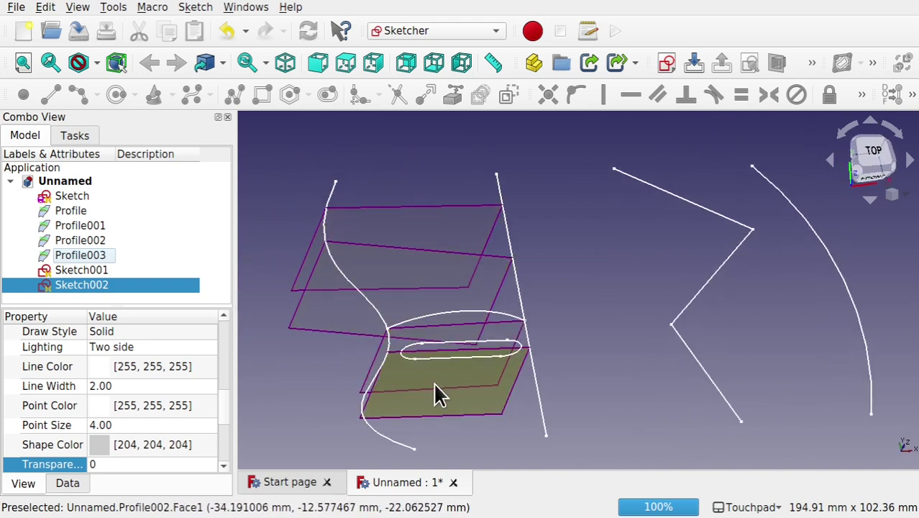
{"action": "mouse_move", "coordinate": [403, 194]}
{"action": "middle_mouse_down"}
{"action": "mouse_move", "coordinate": [455, 254]}
{"action": "mouse_move", "coordinate": [465, 376]}
{"action": "middle_mouse_up"}
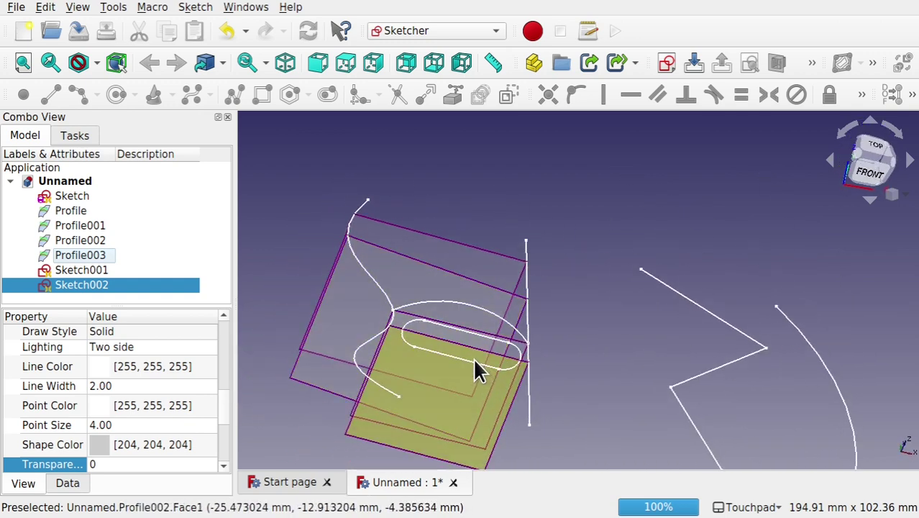
{"action": "left_click", "coordinate": [71, 269]}
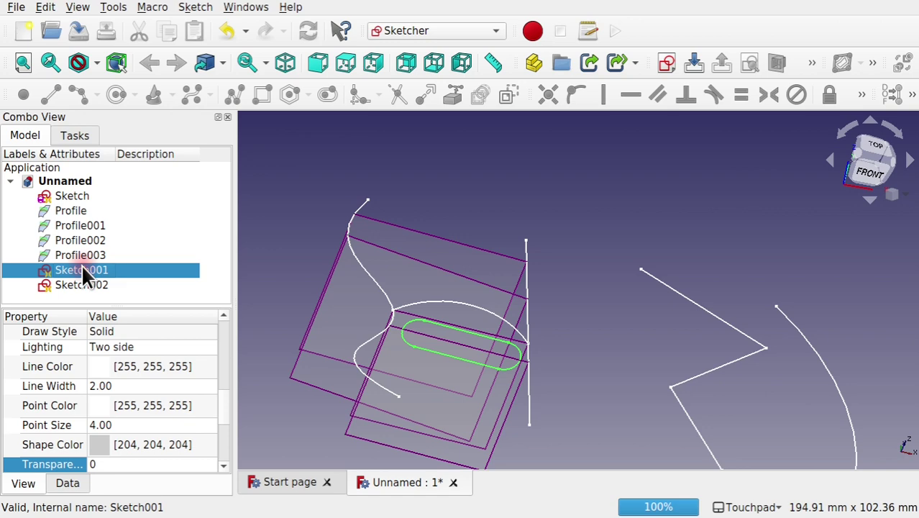
{"action": "left_click", "coordinate": [406, 30]}
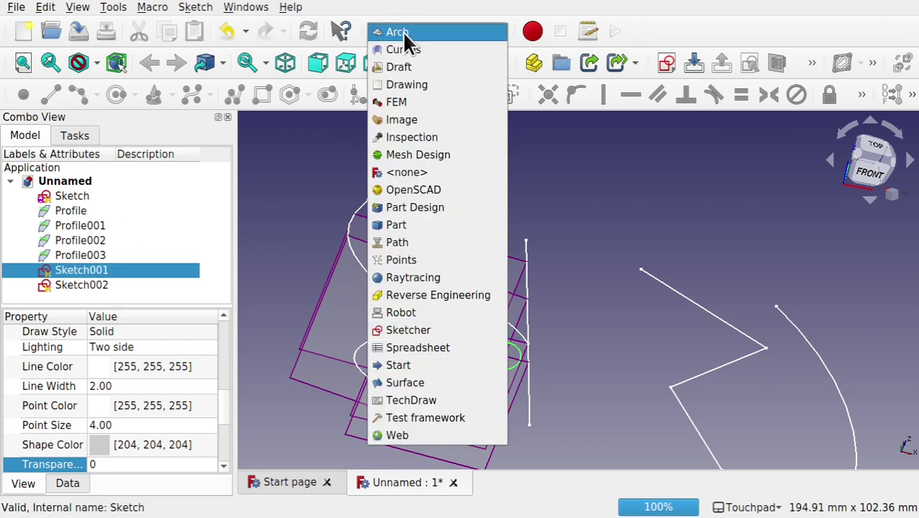
{"action": "left_click", "coordinate": [401, 224]}
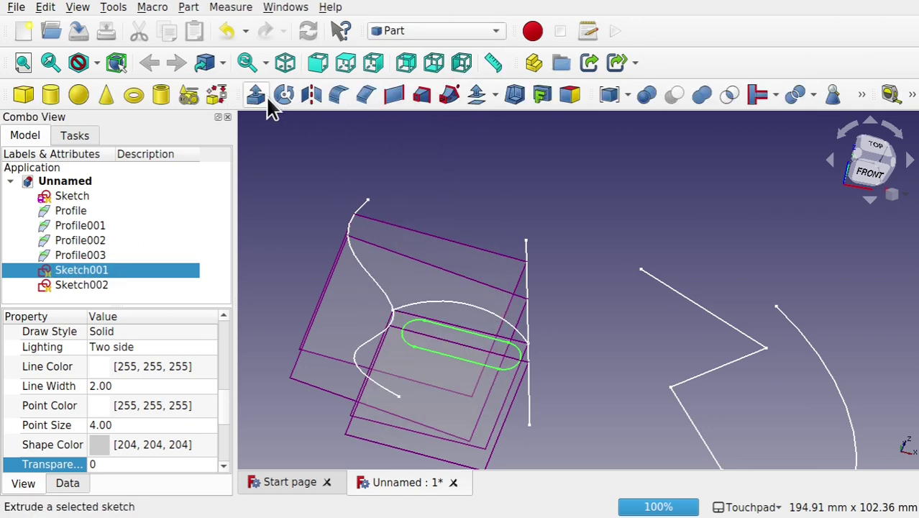
{"action": "left_click", "coordinate": [256, 96]}
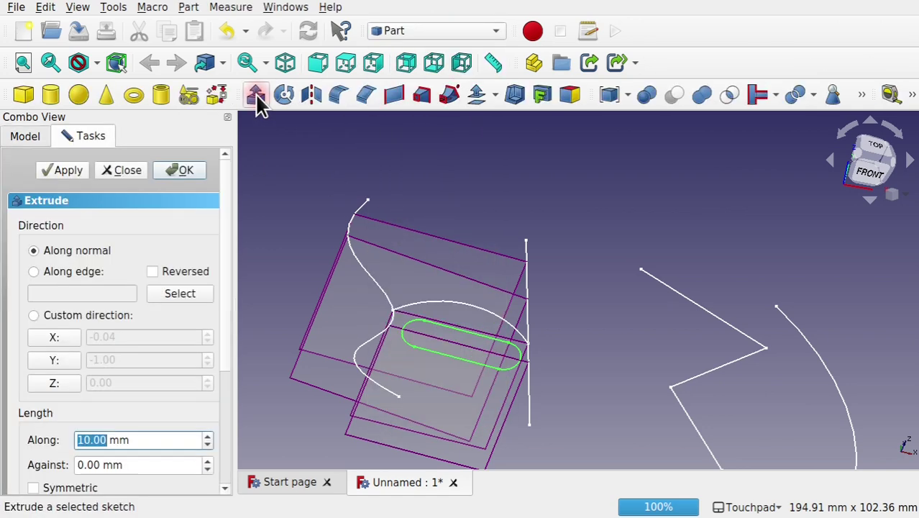
{"action": "left_click", "coordinate": [183, 171]}
{"action": "middle_click_drag", "start_coordinate": [424, 293], "coordinate": [429, 251]}
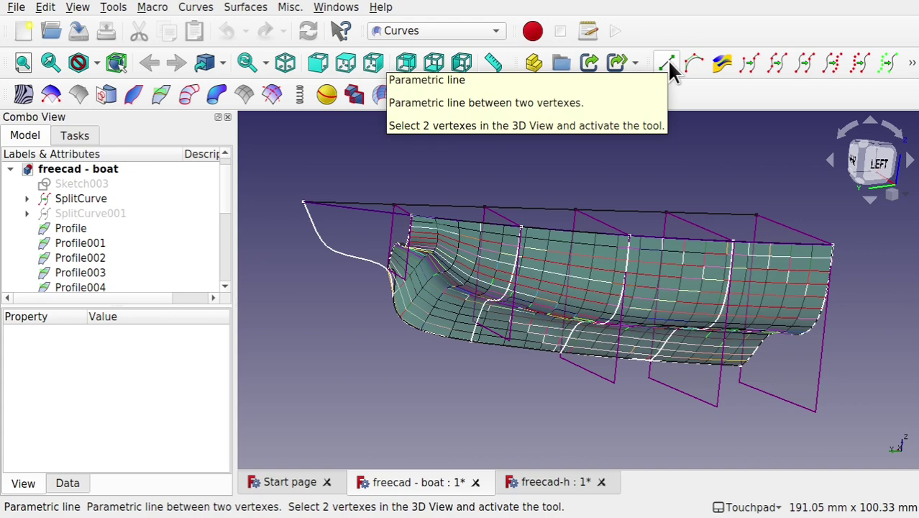
Step: Examine the boat hull and its profile planes, and switch to the freecad-h document to inspect the red tube in its channel
{"action": "mouse_move", "coordinate": [519, 312]}
{"action": "middle_mouse_down"}
{"action": "mouse_move", "coordinate": [607, 328]}
{"action": "mouse_move", "coordinate": [671, 324]}
{"action": "mouse_move", "coordinate": [511, 324]}
{"action": "middle_mouse_up"}
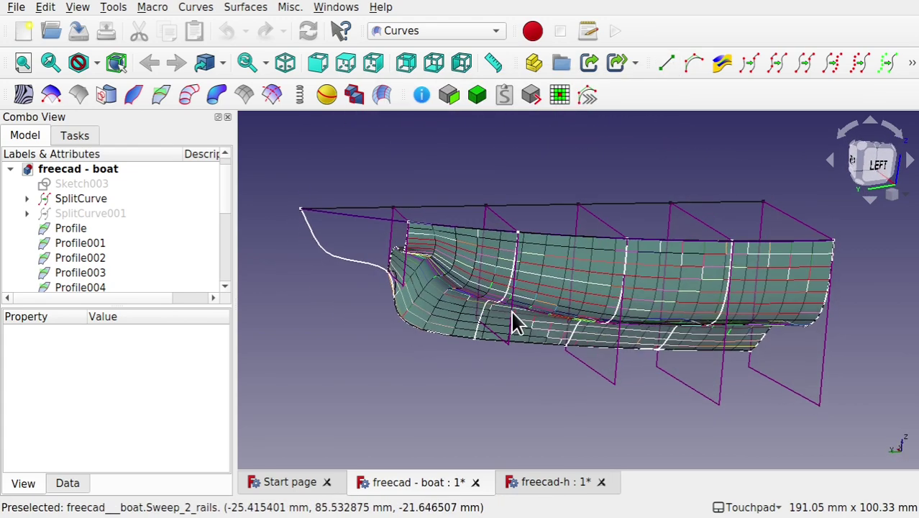
{"action": "left_click", "coordinate": [553, 488]}
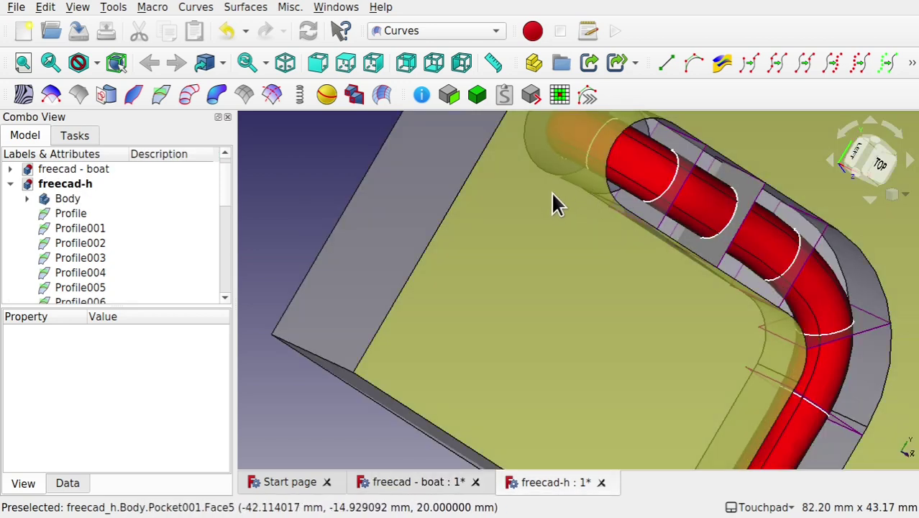
{"action": "middle_click_drag", "start_coordinate": [554, 202], "coordinate": [564, 170]}
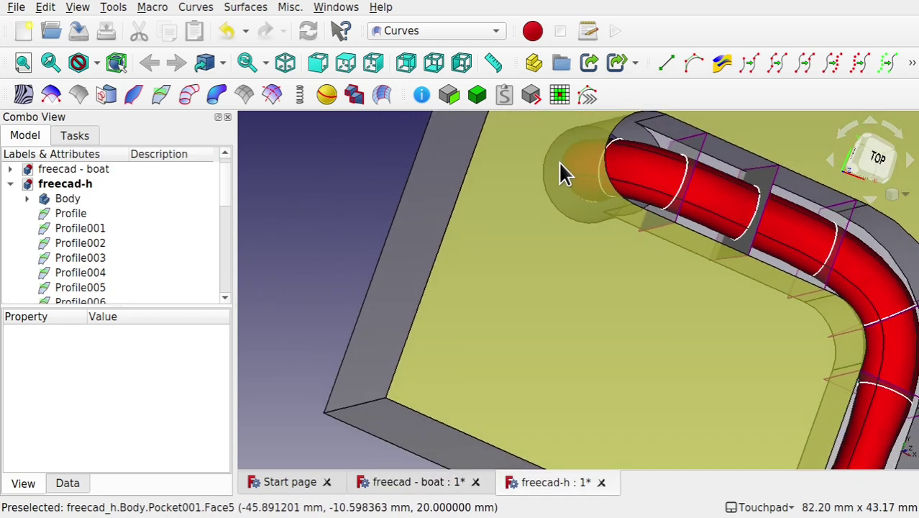